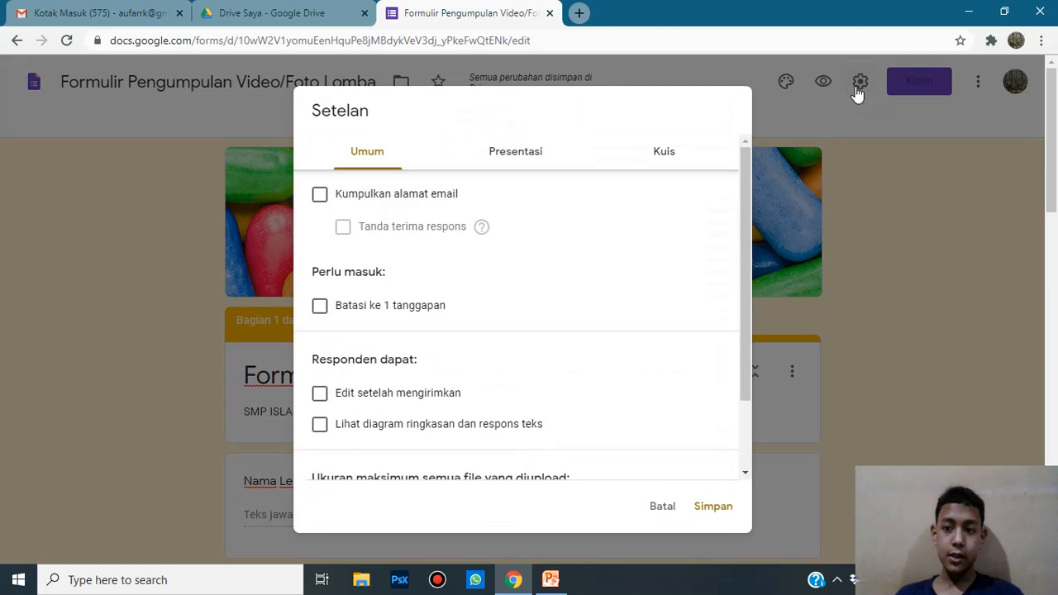
click(664, 507)
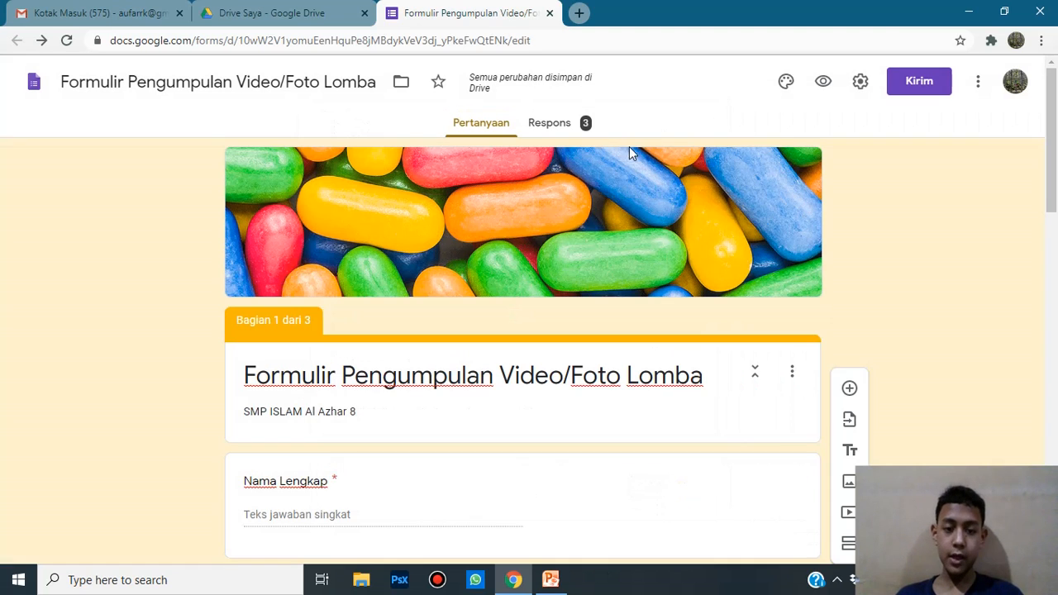
drag(1052, 184, 895, 200)
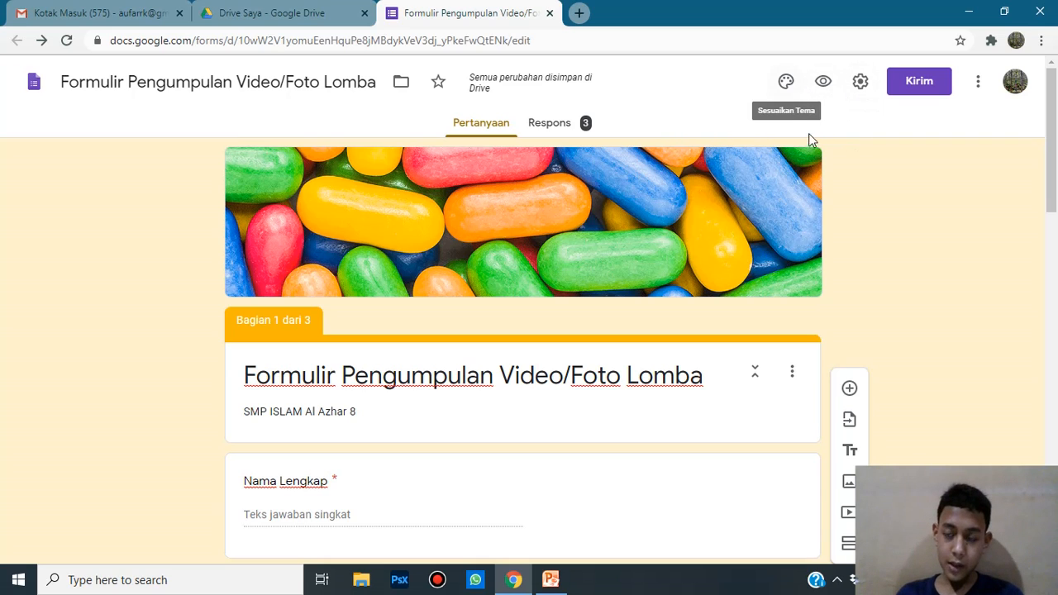
Step: Remove the uploaded header image ('Gambar diupload') from the form's theme options
click(788, 84)
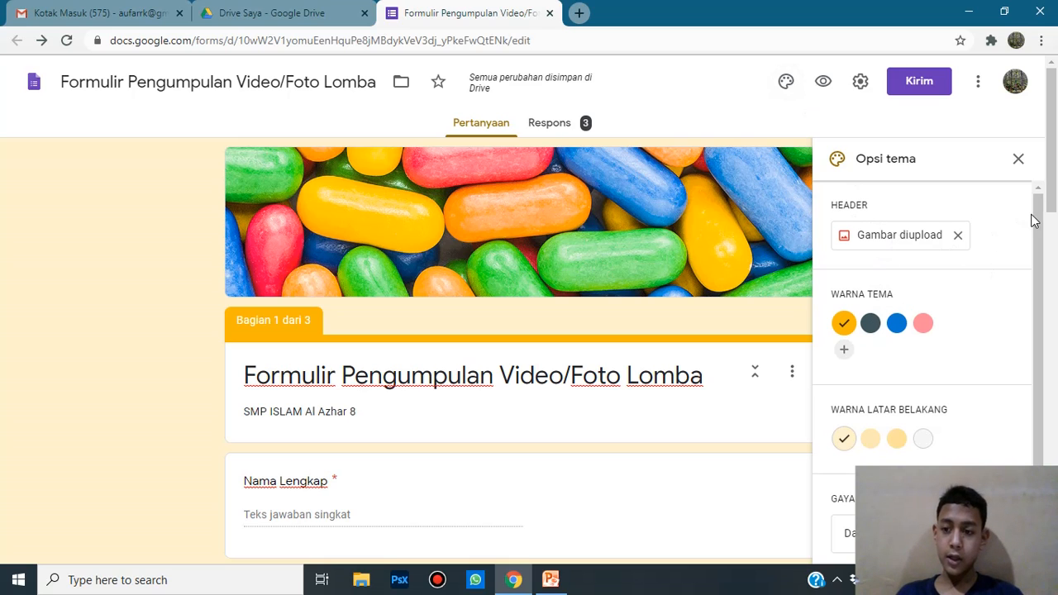
drag(1033, 218, 1033, 253)
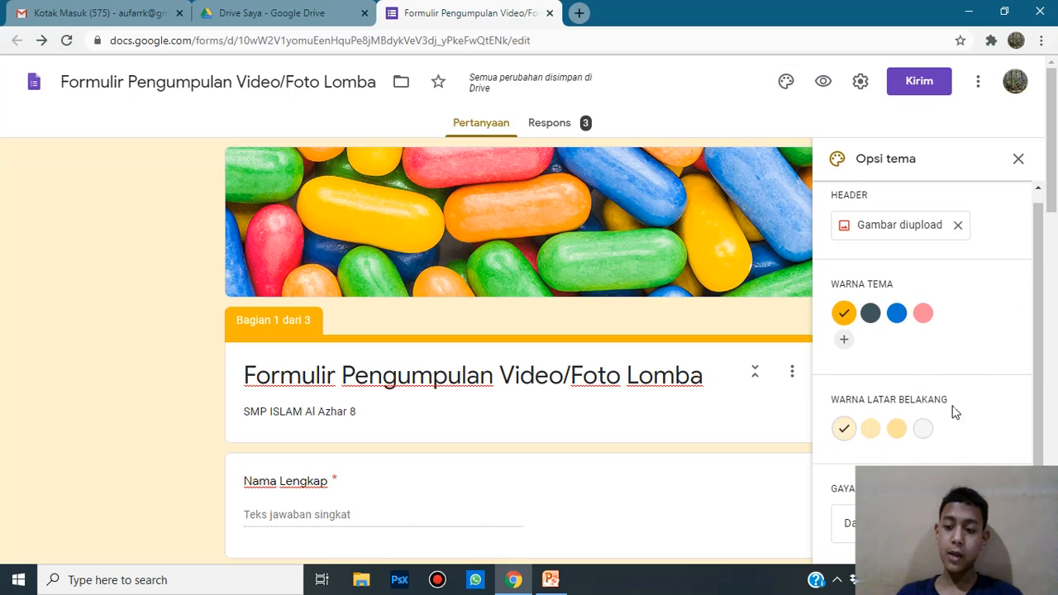
scroll(1028, 334, up, 1)
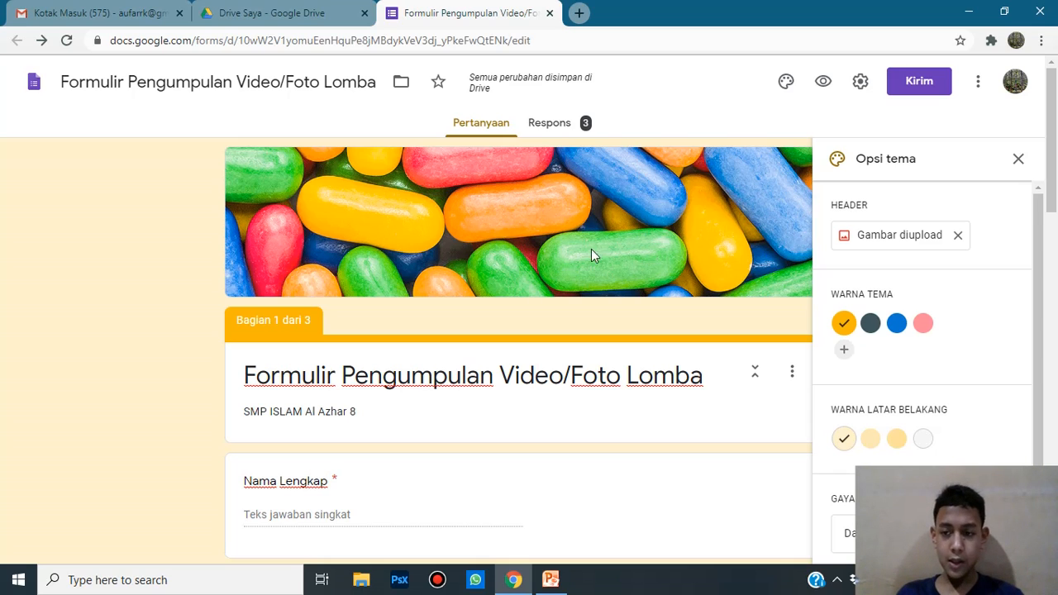
click(959, 236)
Step: Insert the bookshelf illustration from the Kantor dan Sekolah gallery as the form header
click(864, 239)
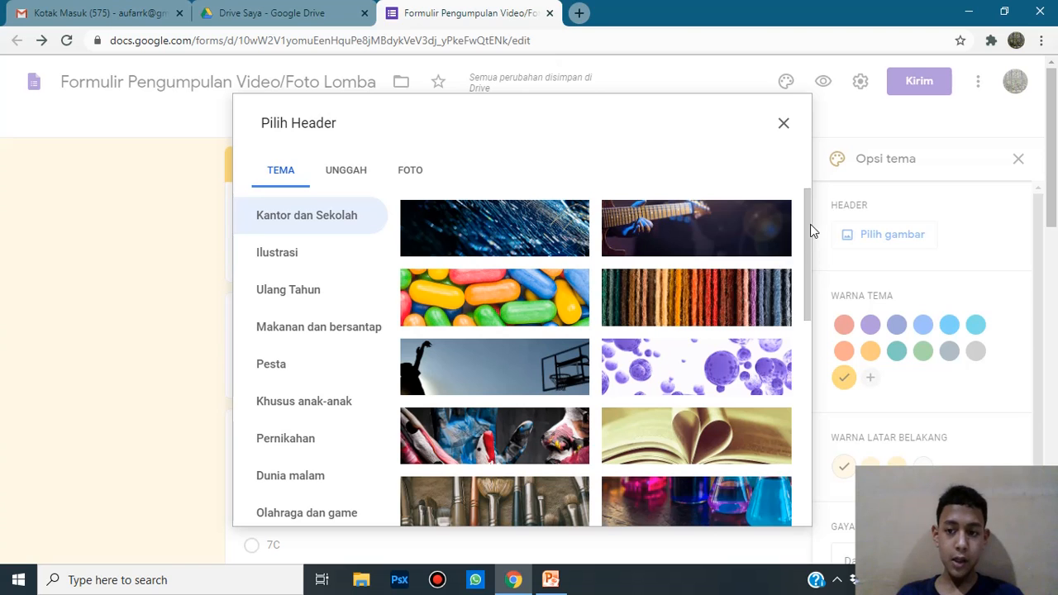
drag(811, 224, 767, 165)
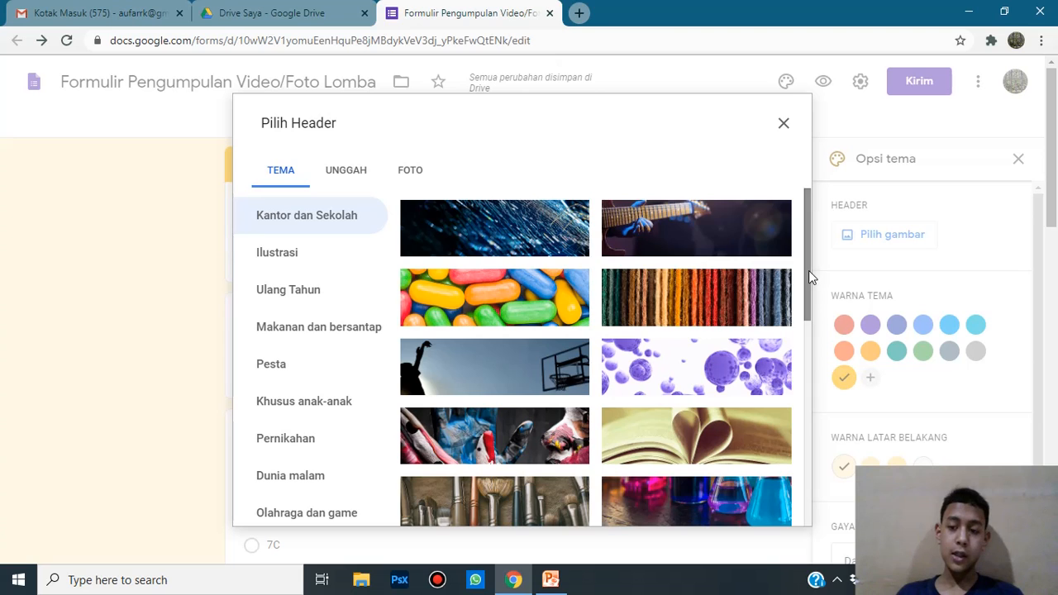
drag(808, 270, 802, 589)
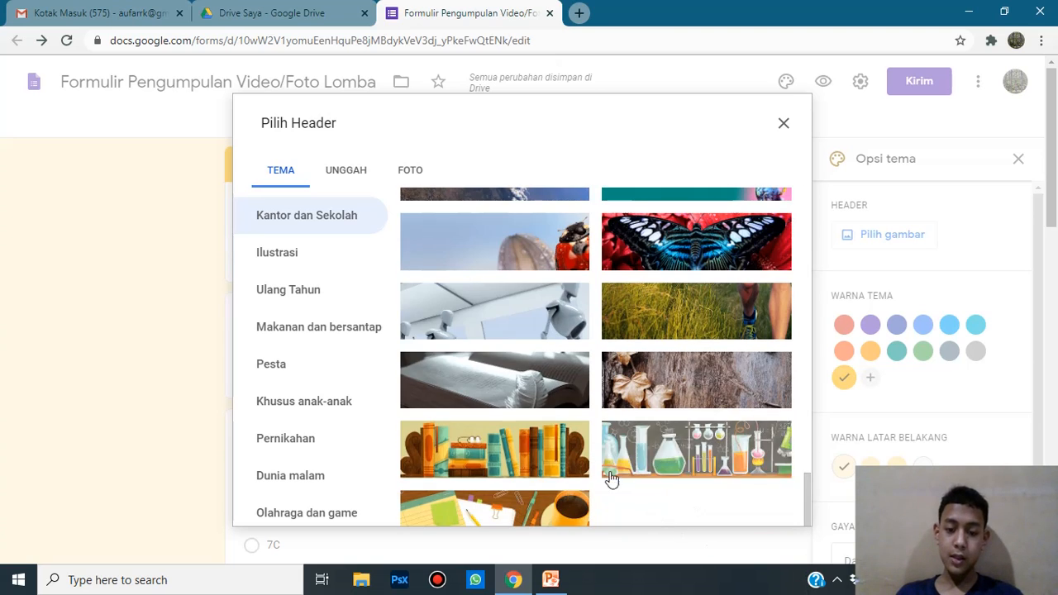
click(567, 476)
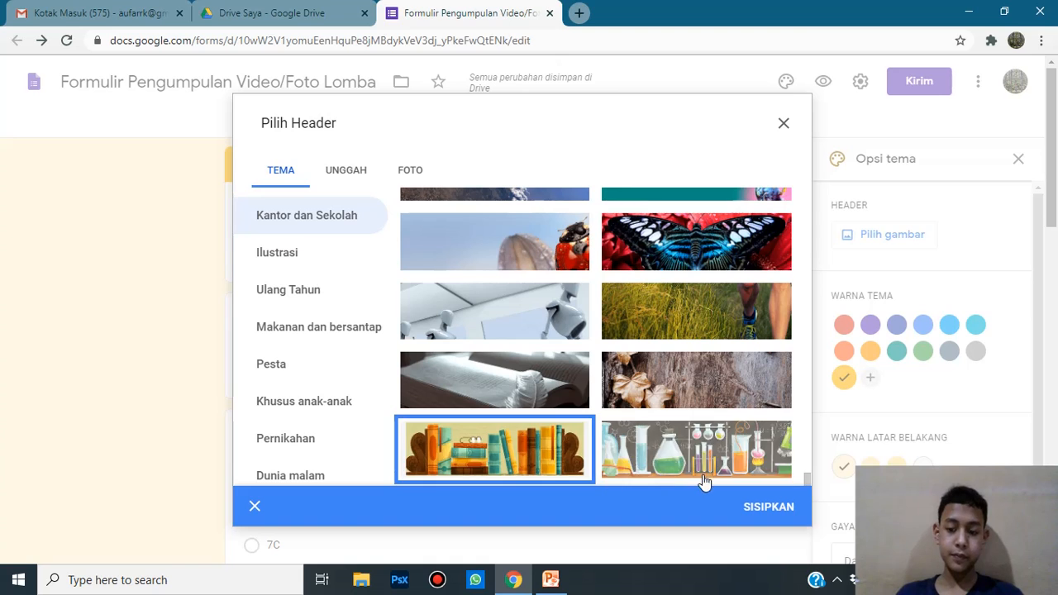
click(751, 506)
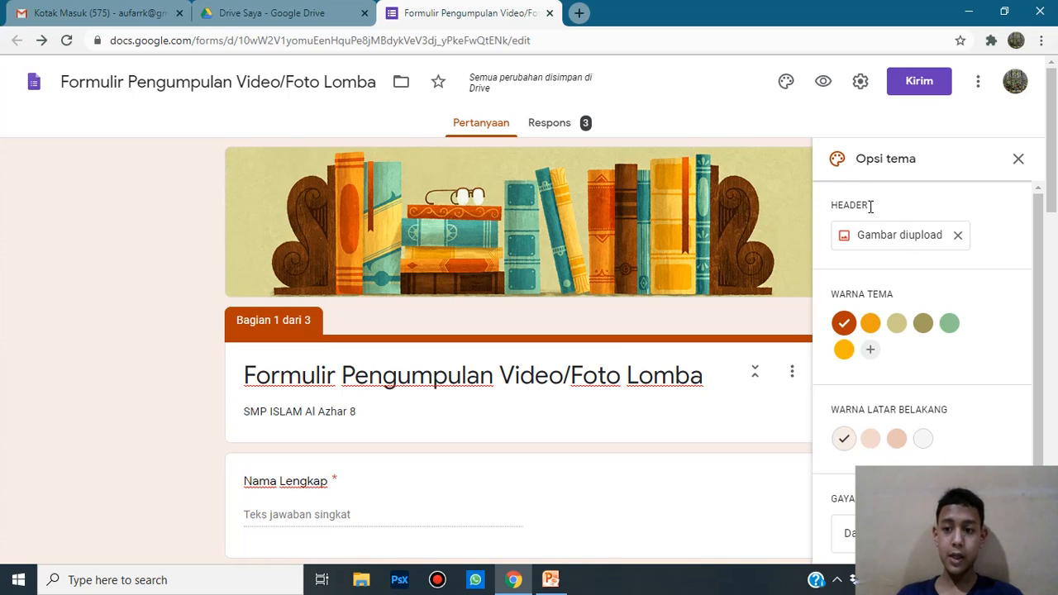
Step: Set the form's theme colour to green after briefly trying yellow
drag(871, 207, 833, 203)
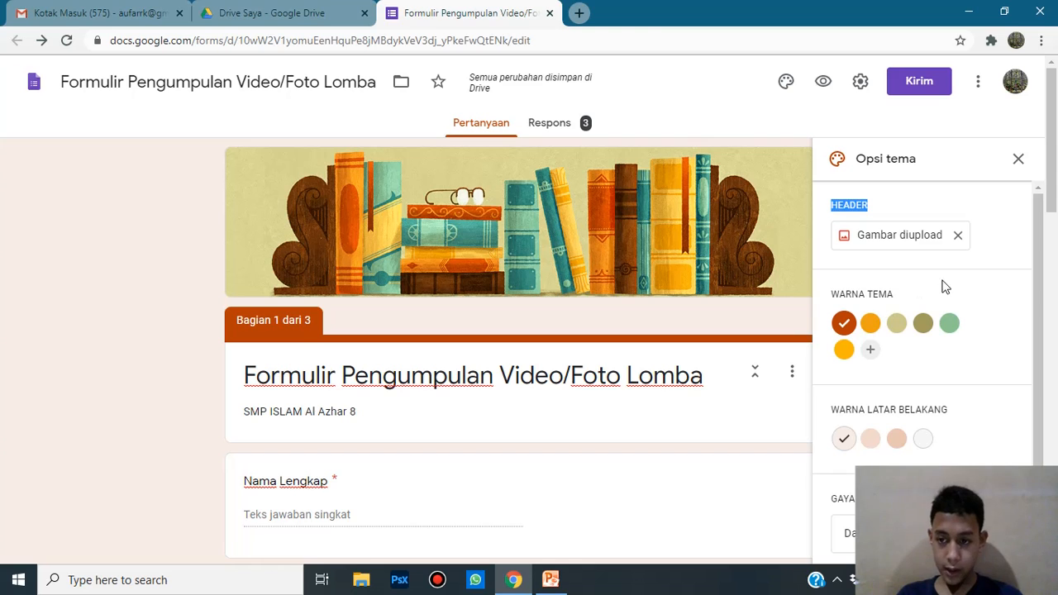
drag(941, 291, 579, 284)
drag(256, 321, 141, 312)
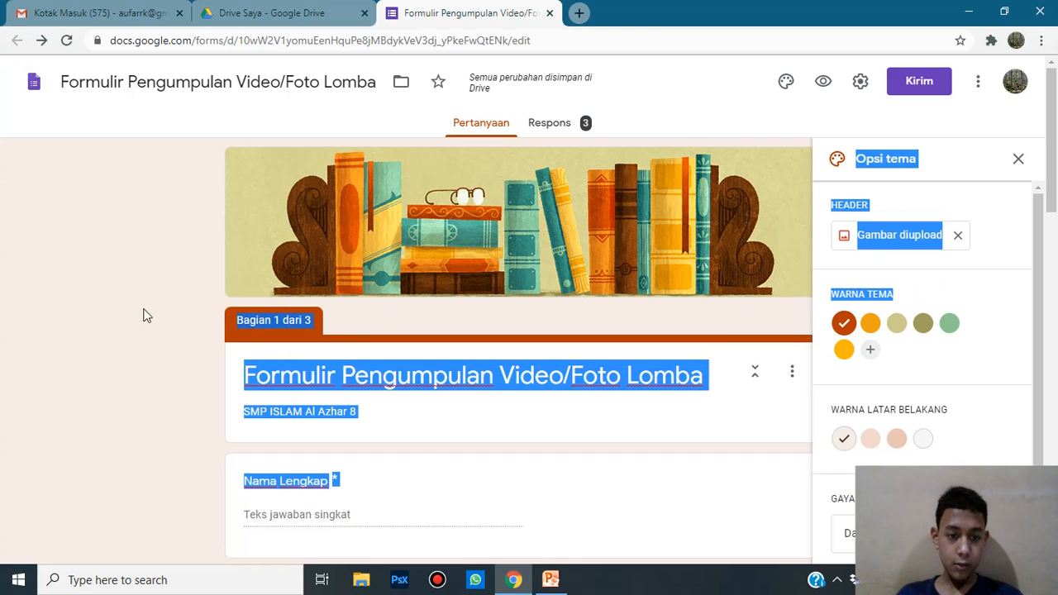
click(143, 314)
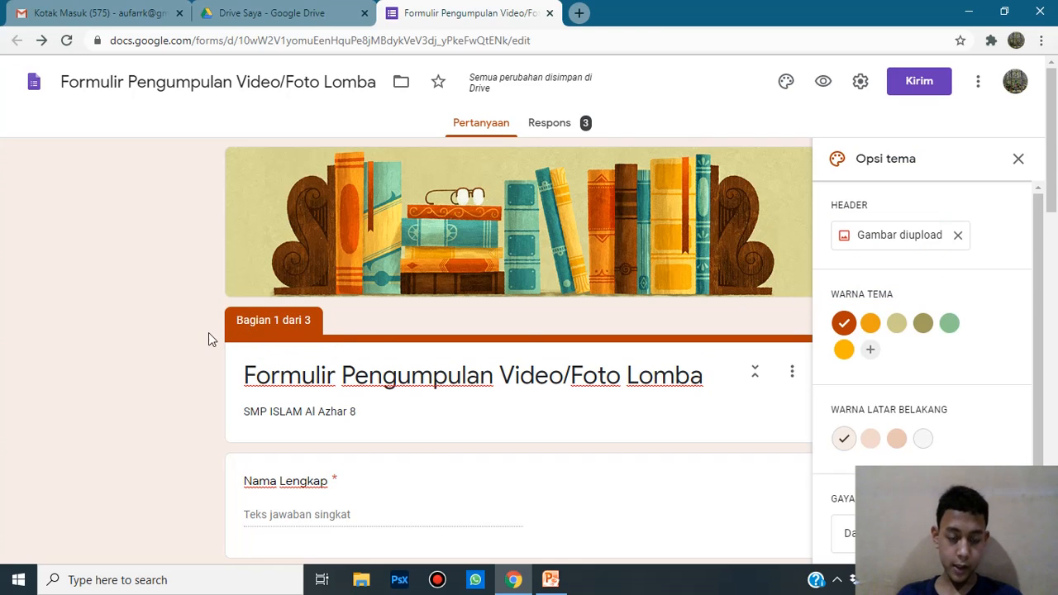
scroll(527, 329, down, 2)
scroll(723, 222, up, 2)
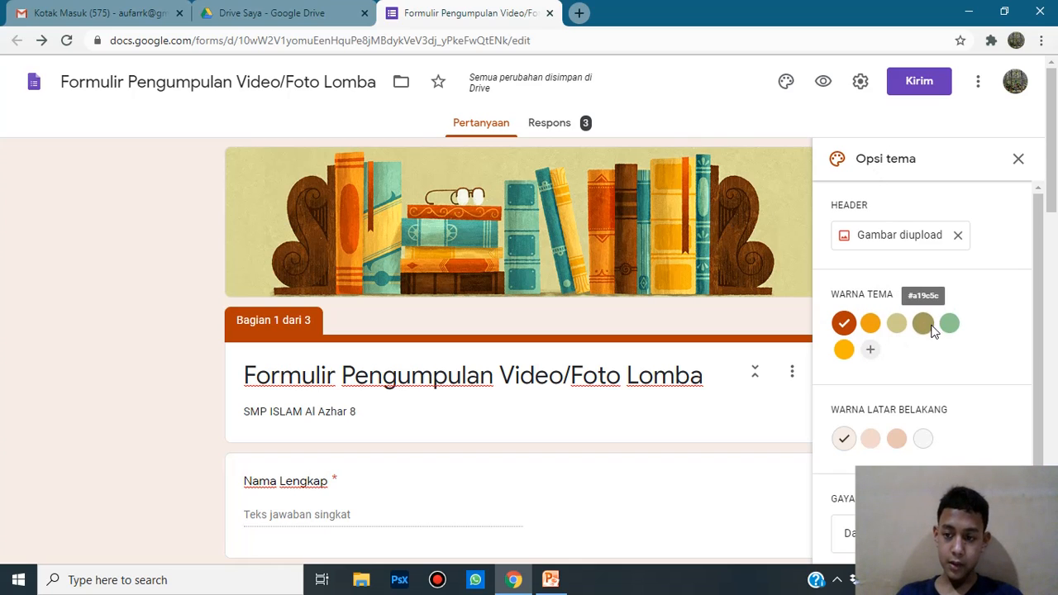
click(845, 351)
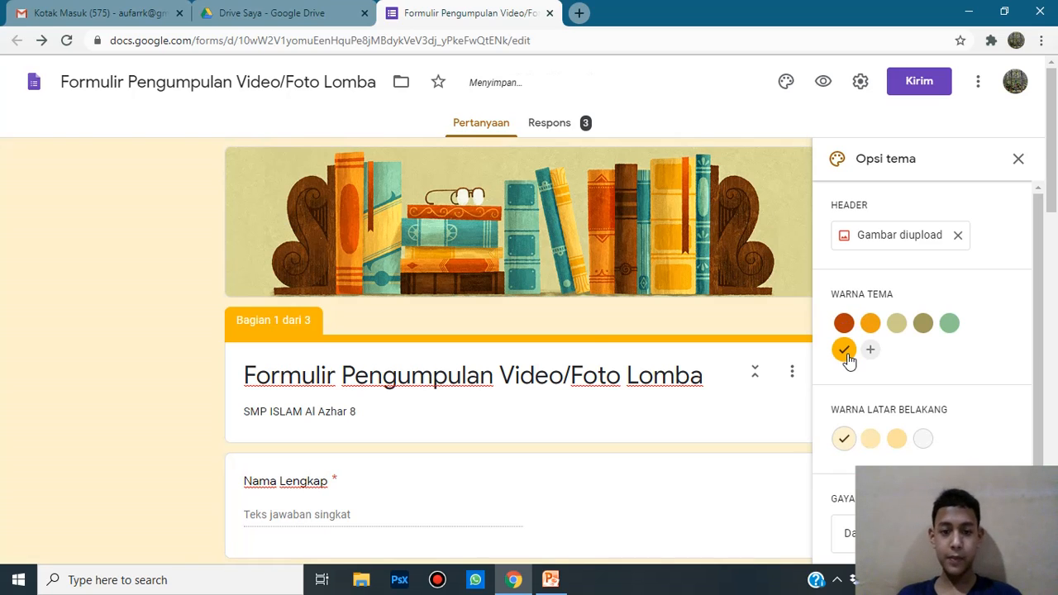
click(951, 324)
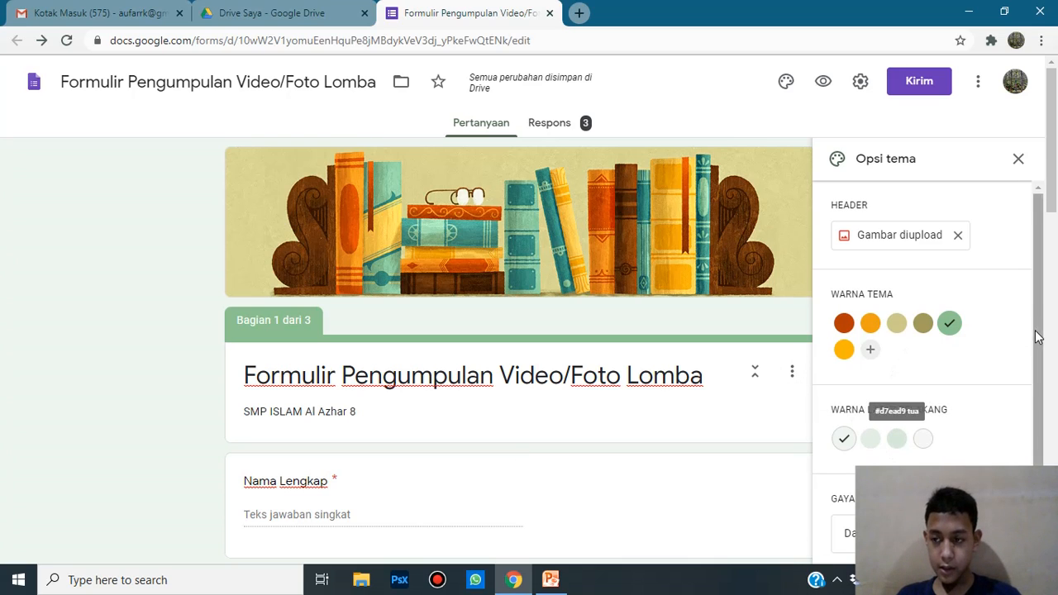
Step: Set the background colour to the light grey swatch after trying green tints
scroll(1042, 323, down, 1)
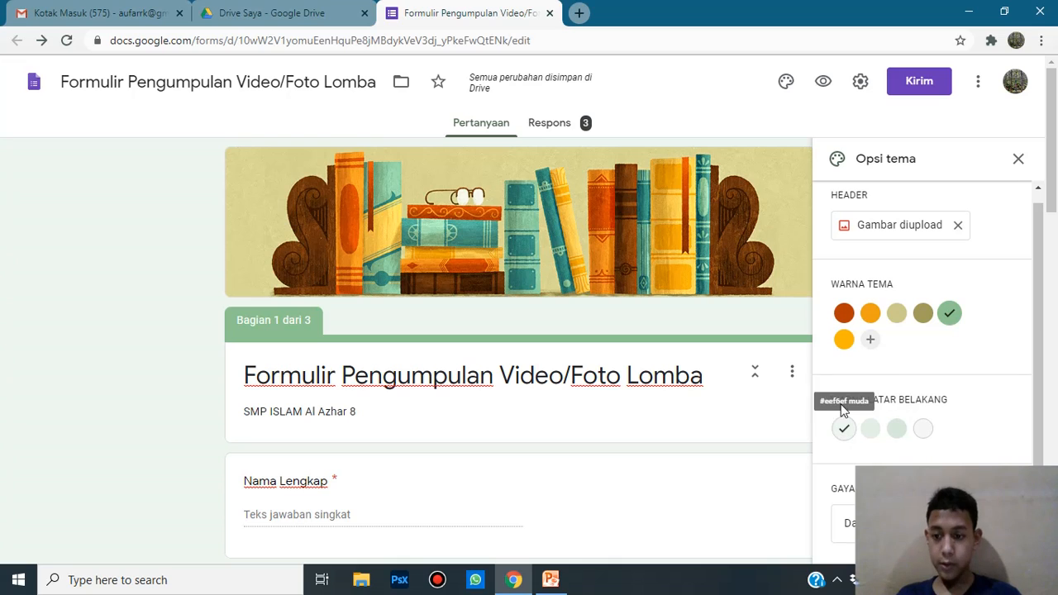
click(870, 430)
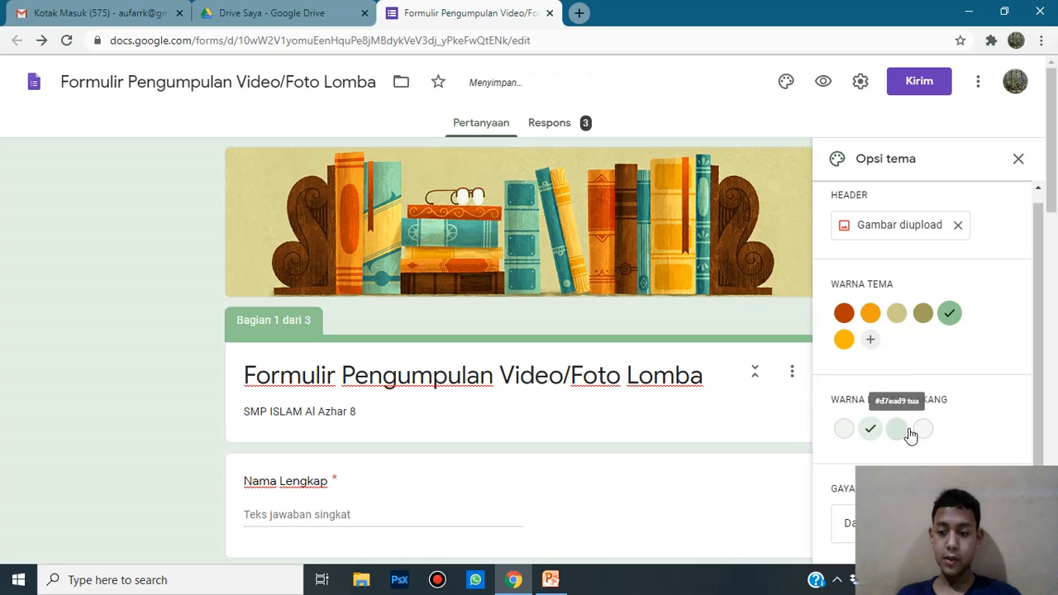
click(899, 430)
click(916, 432)
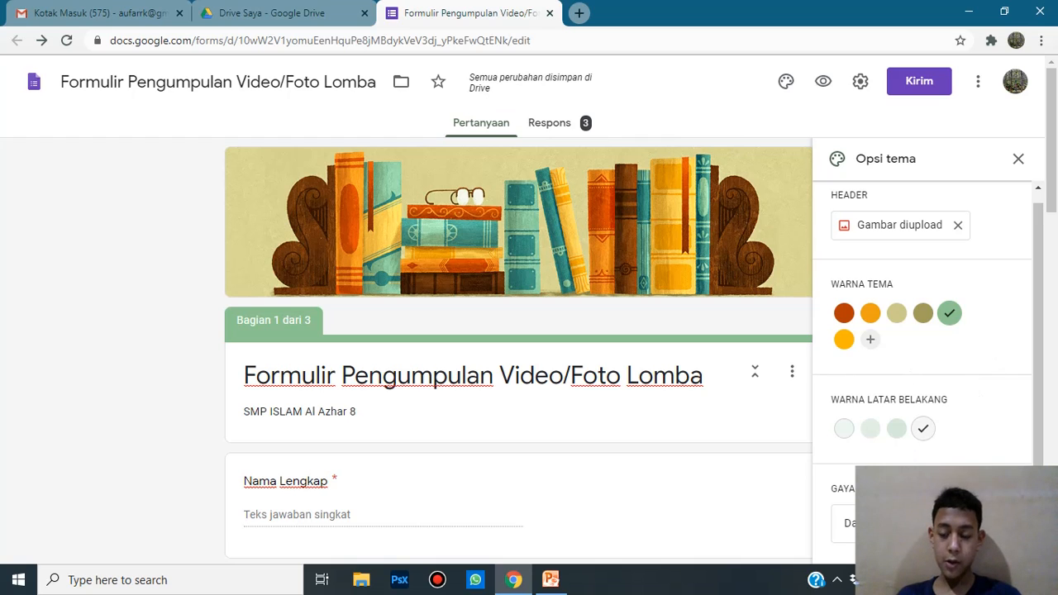
click(901, 523)
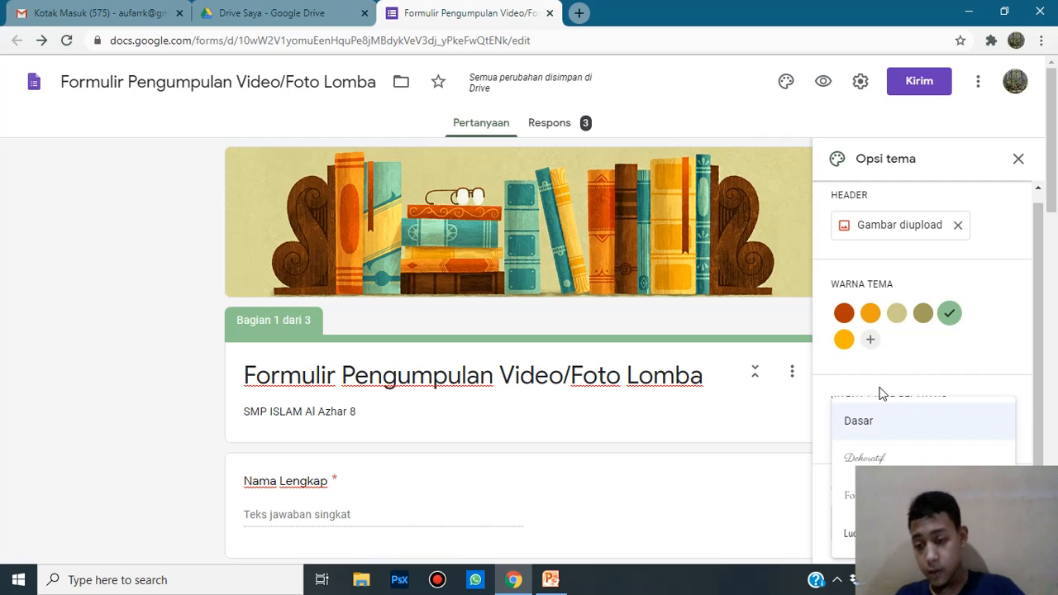
Step: Switch the form's font style to Dekoratif
click(712, 378)
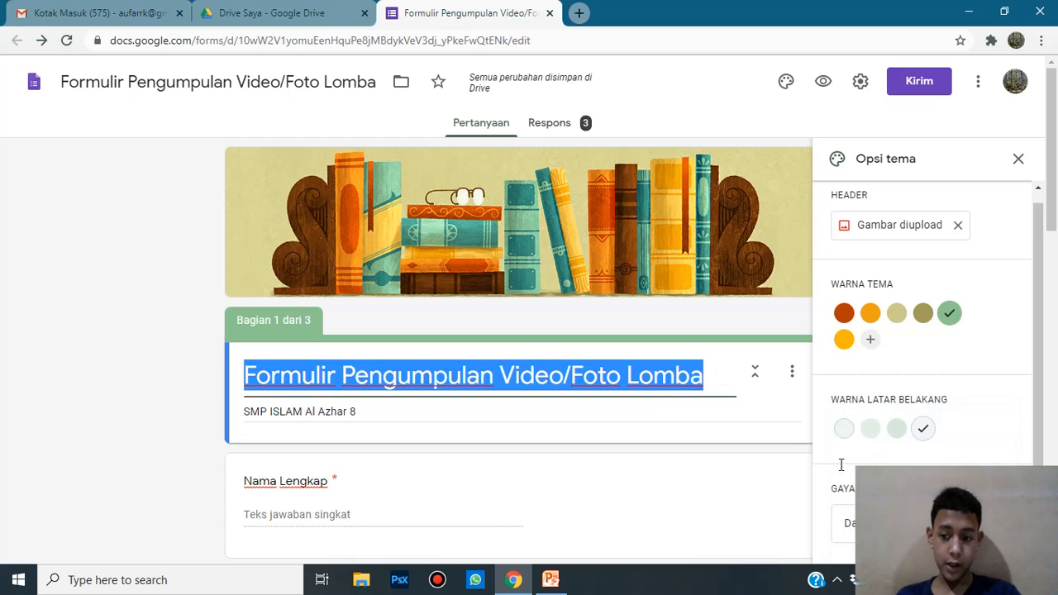
click(886, 517)
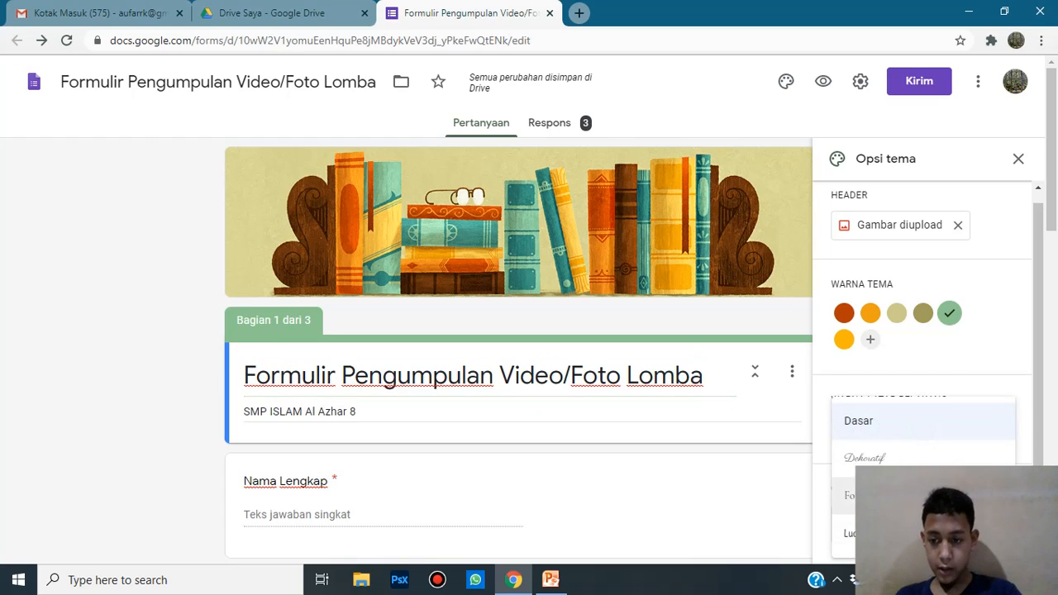
click(902, 457)
scroll(349, 297, down, 1)
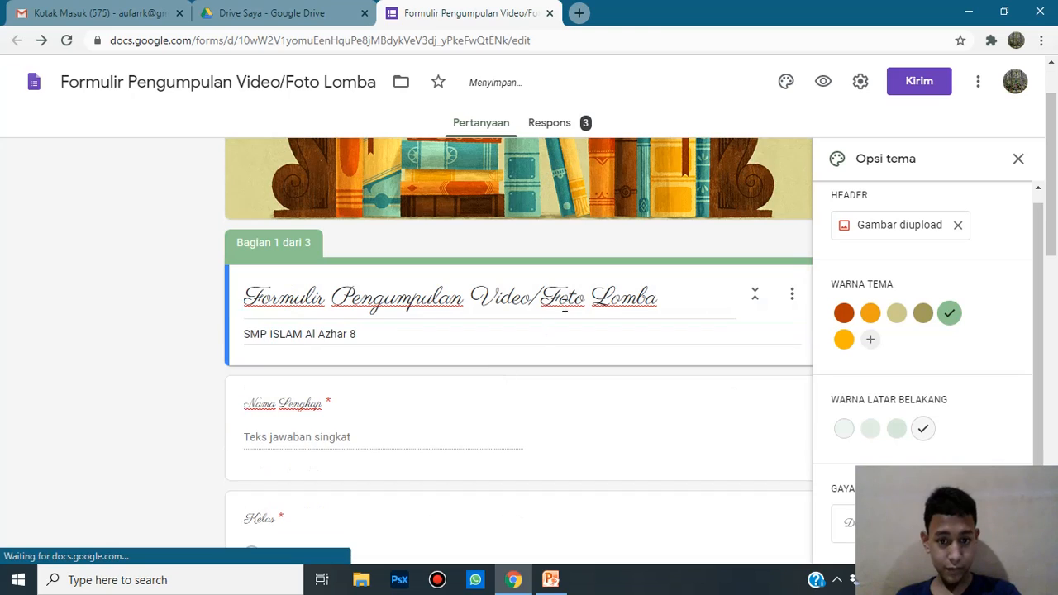
triple_click(666, 297)
click(100, 204)
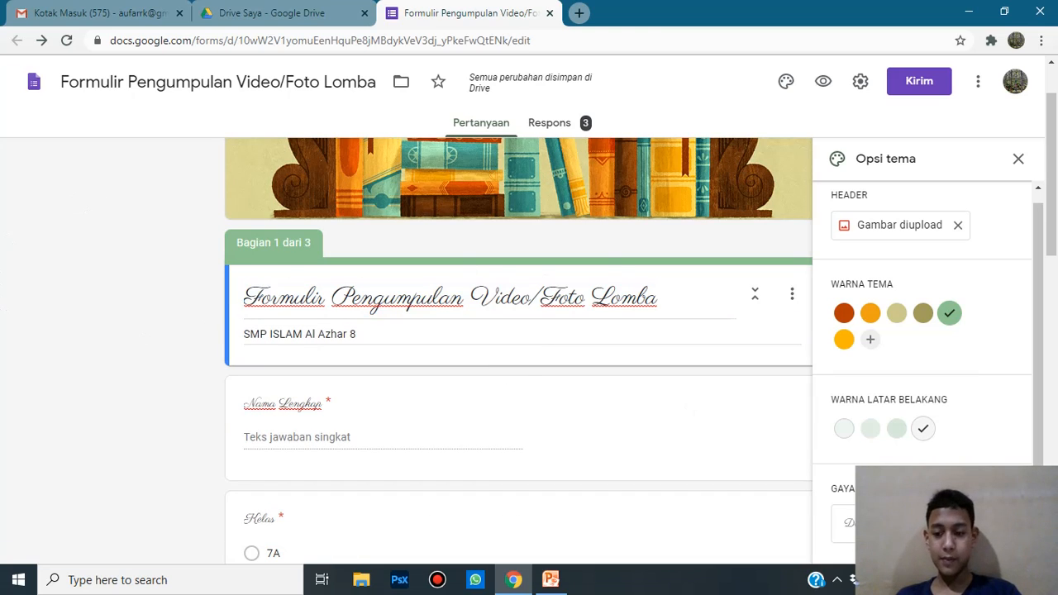
Step: Try the Formal and Lucu font styles, return to Dasar, and close theme options
click(848, 522)
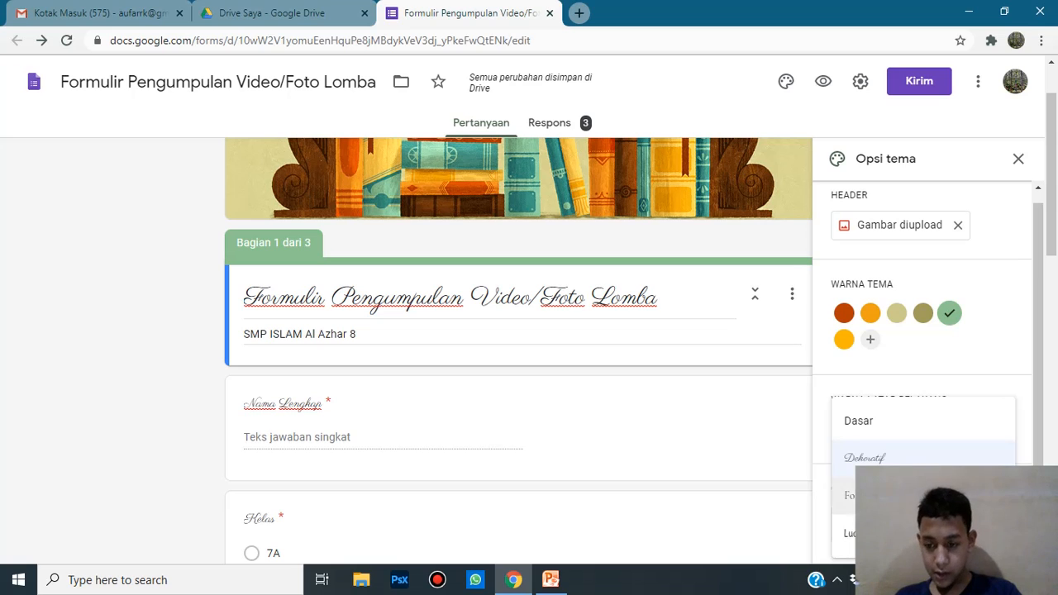
click(852, 495)
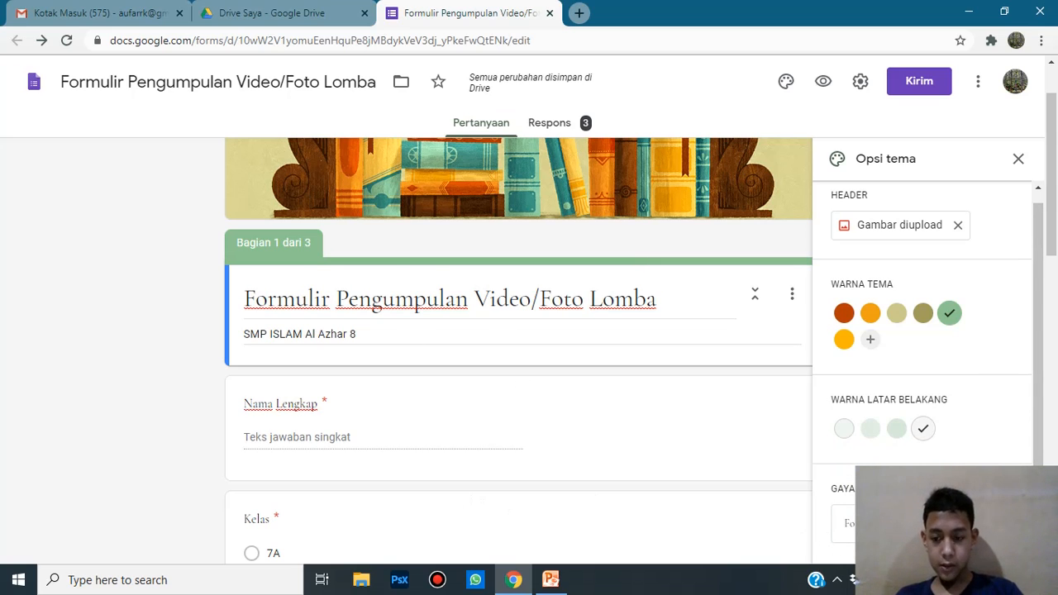
click(848, 523)
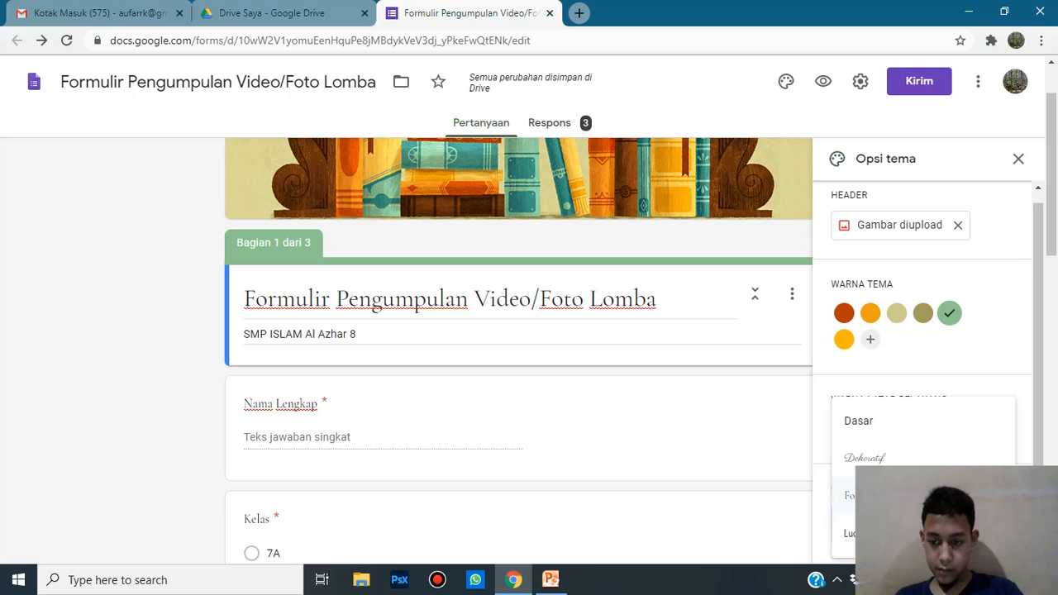
click(851, 533)
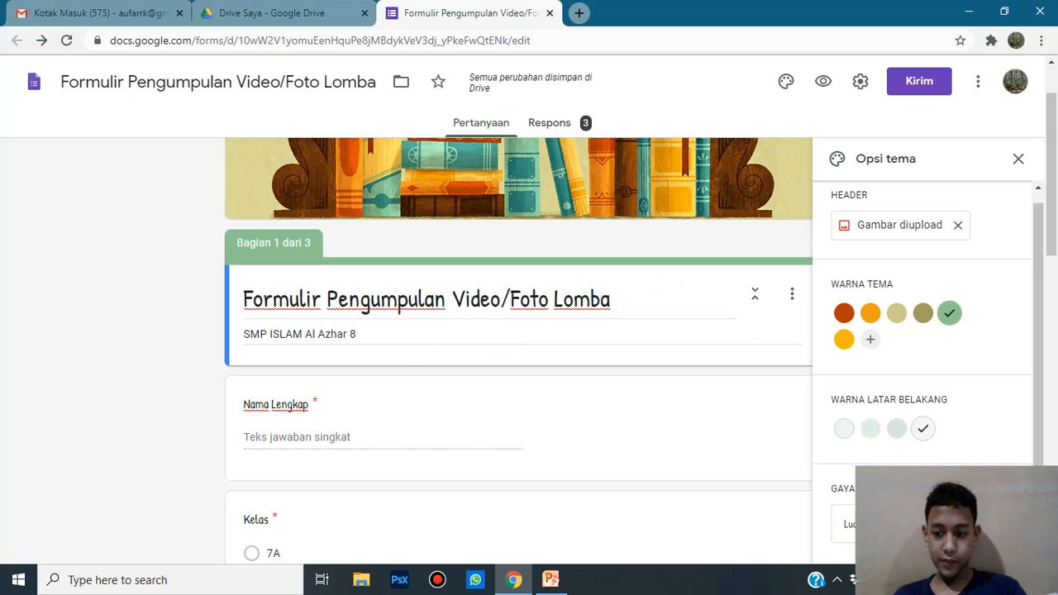
click(910, 524)
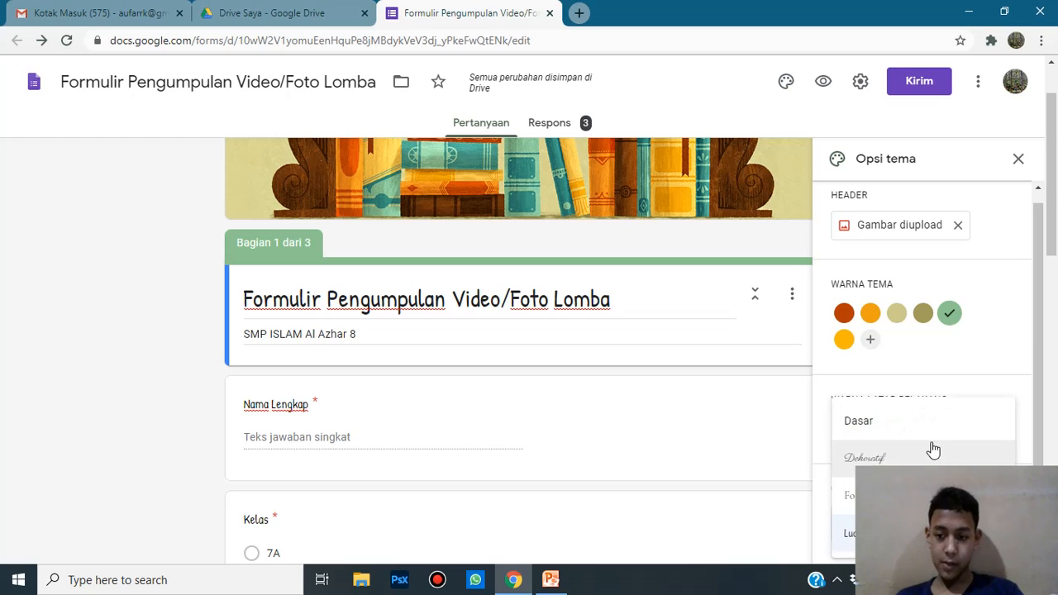
click(933, 425)
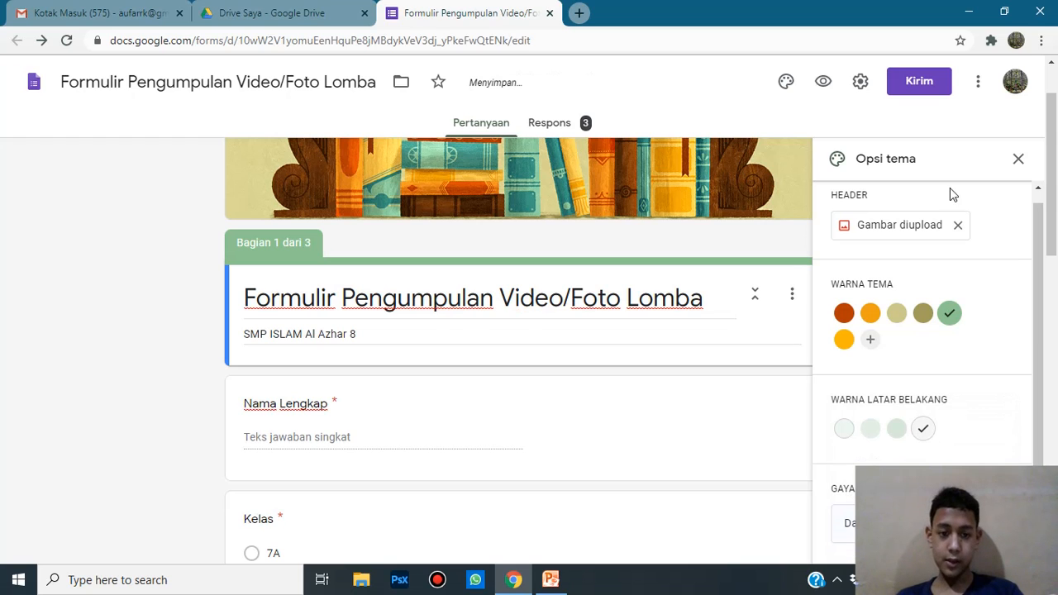
click(1018, 158)
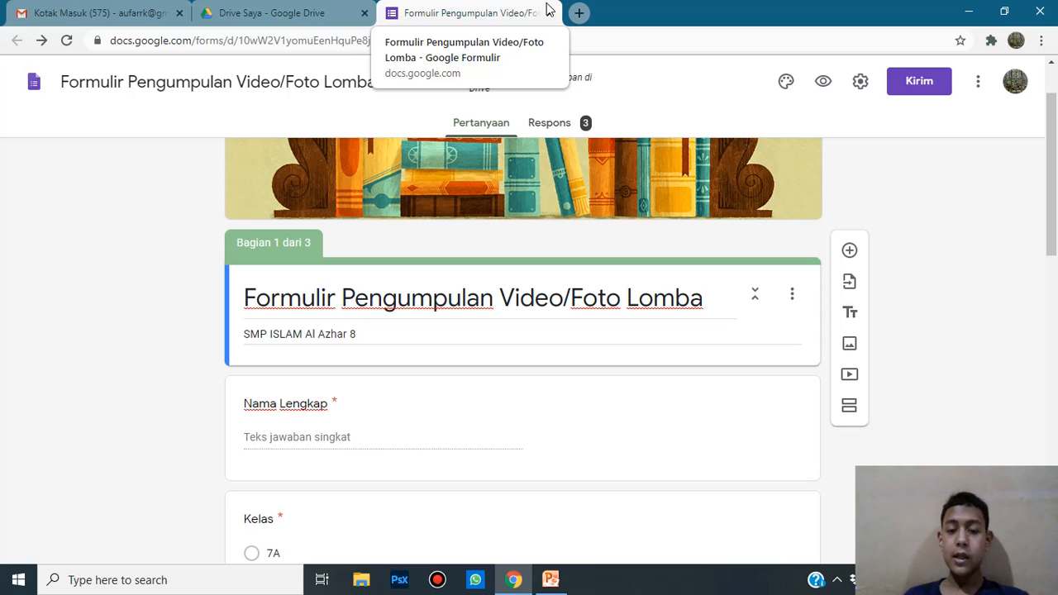
Step: Delete the required Nama Lengkap short-answer question from the first section
click(322, 413)
scroll(325, 210, down, 3)
scroll(370, 206, up, 2)
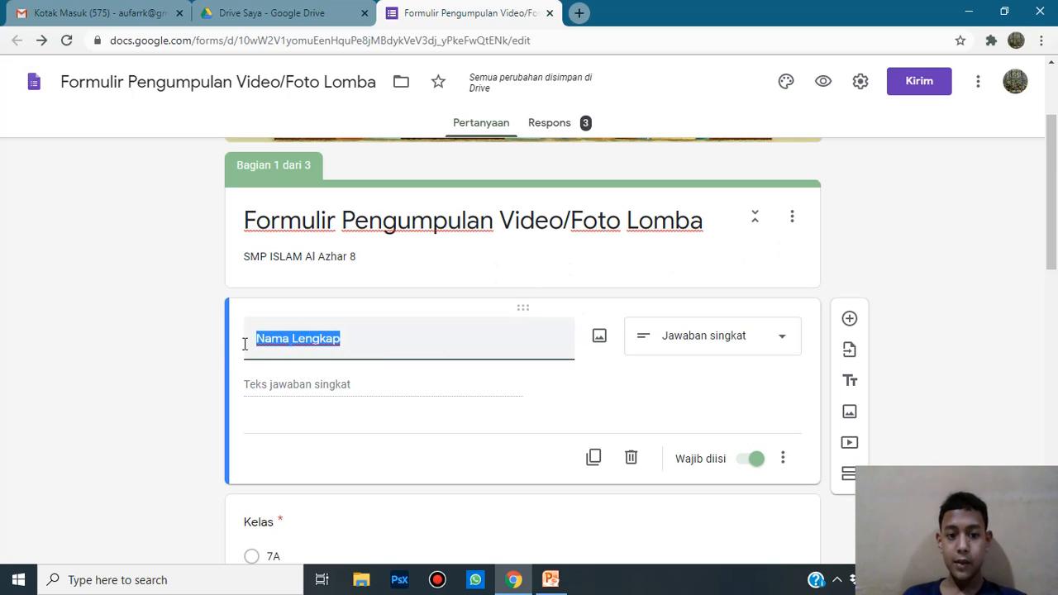
click(397, 339)
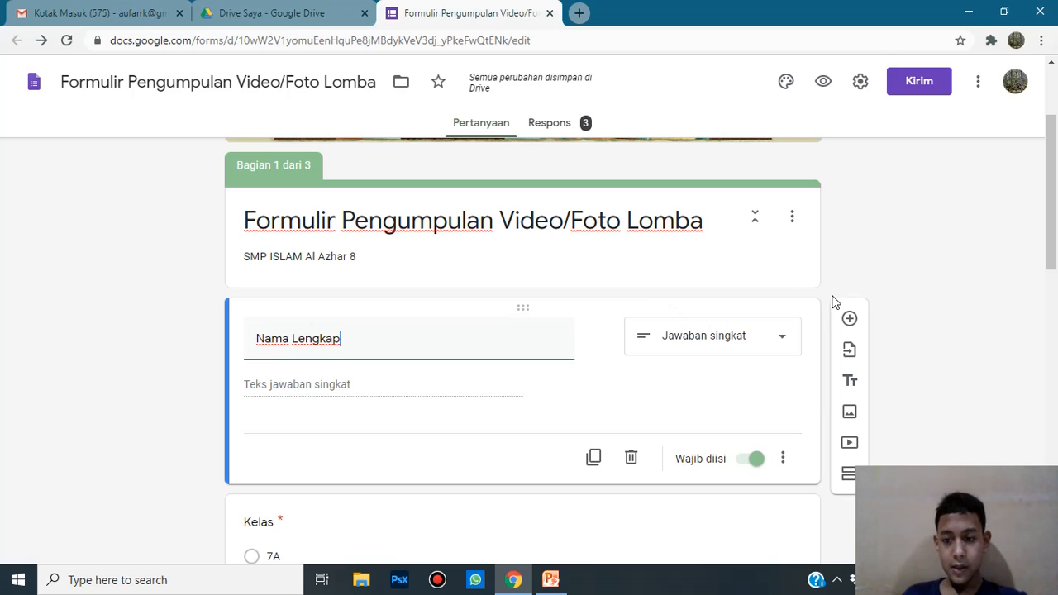
click(632, 459)
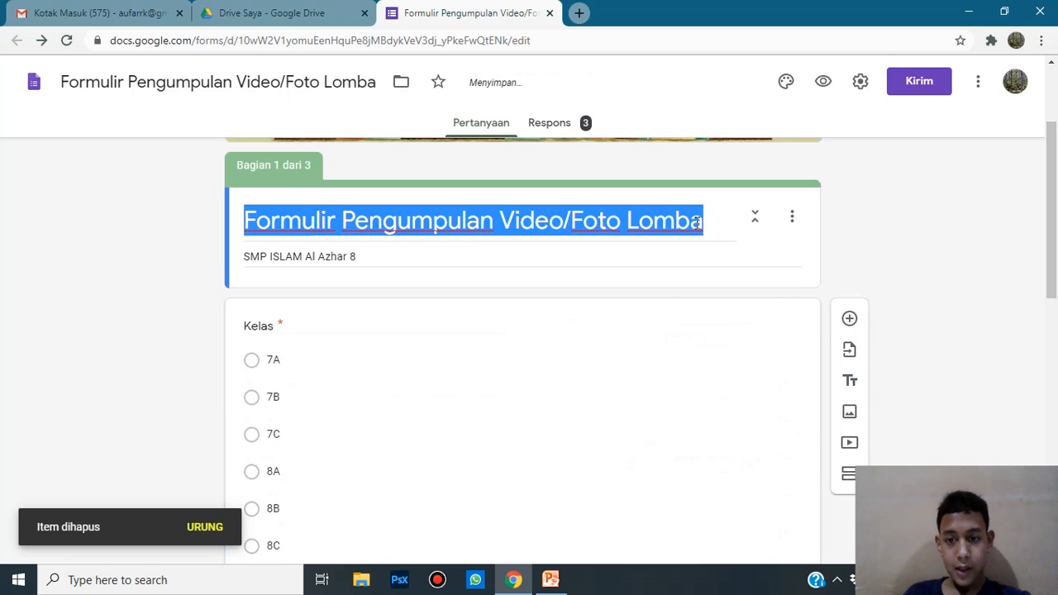
Step: Select the Nama Lengkap and Kelas questions from the Post Test MPLS form for import
click(758, 249)
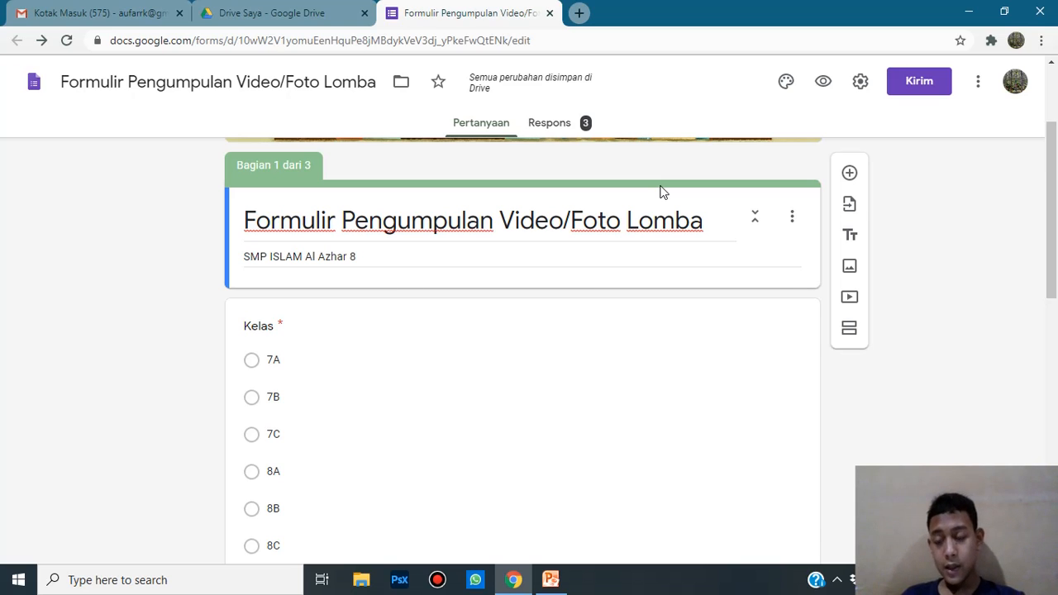
click(850, 207)
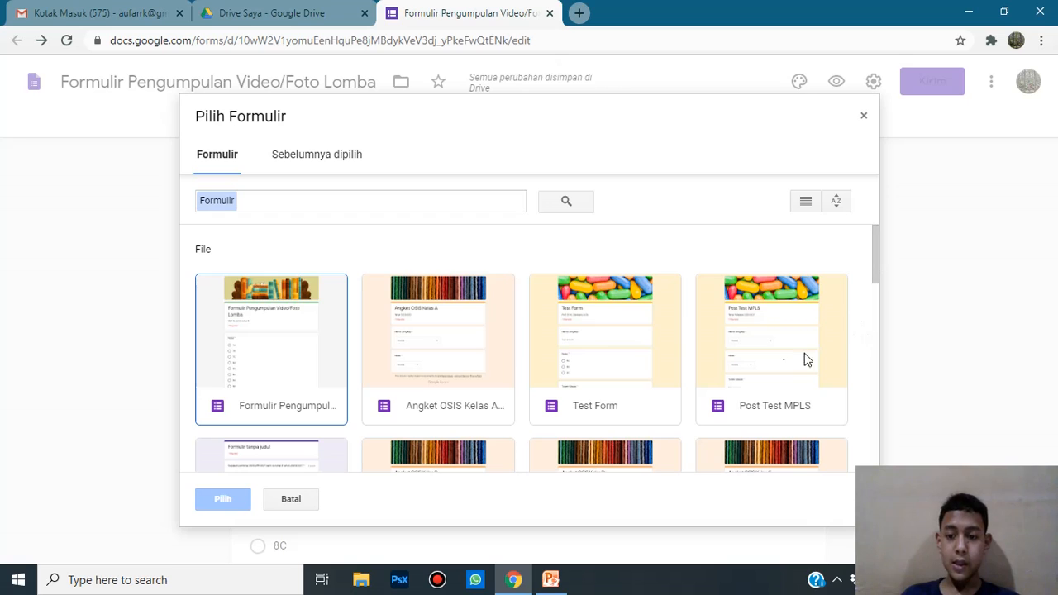
double_click(787, 333)
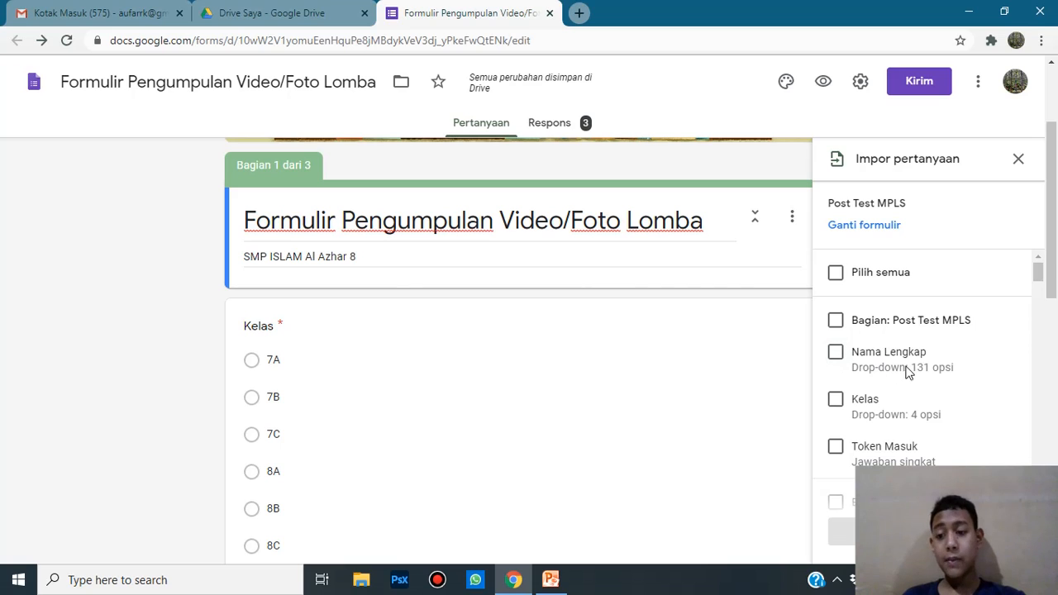
click(835, 354)
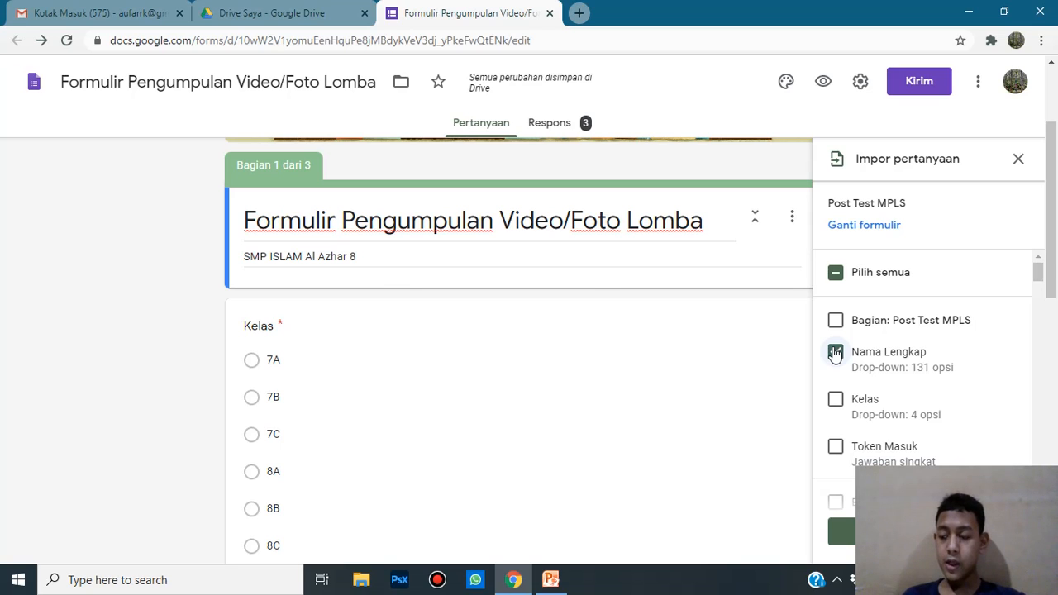
click(863, 401)
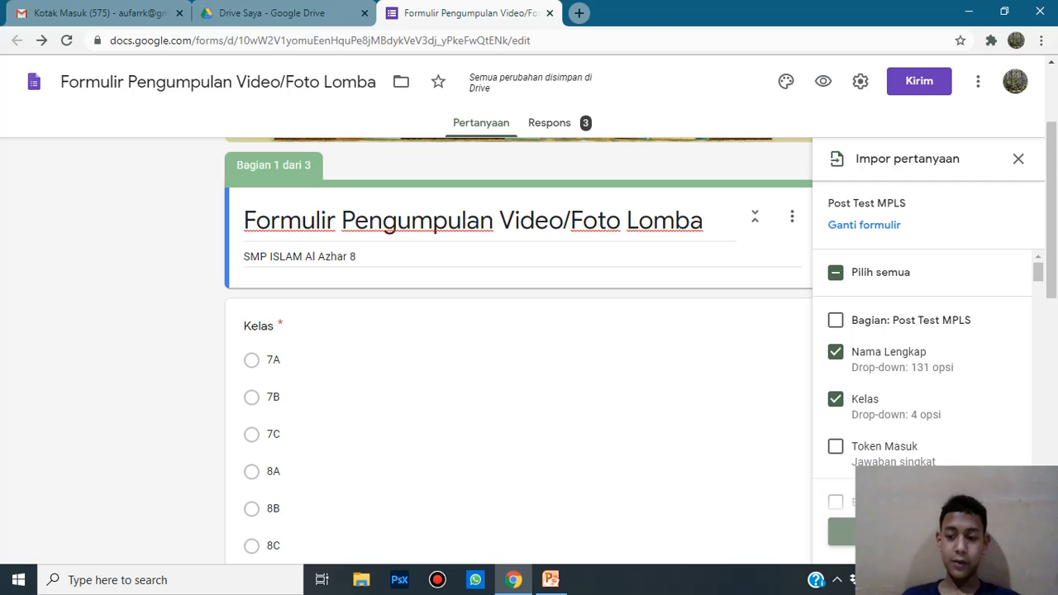
Step: Import the Nama Lengkap (131-option drop-down) and Kelas questions into the form
click(902, 531)
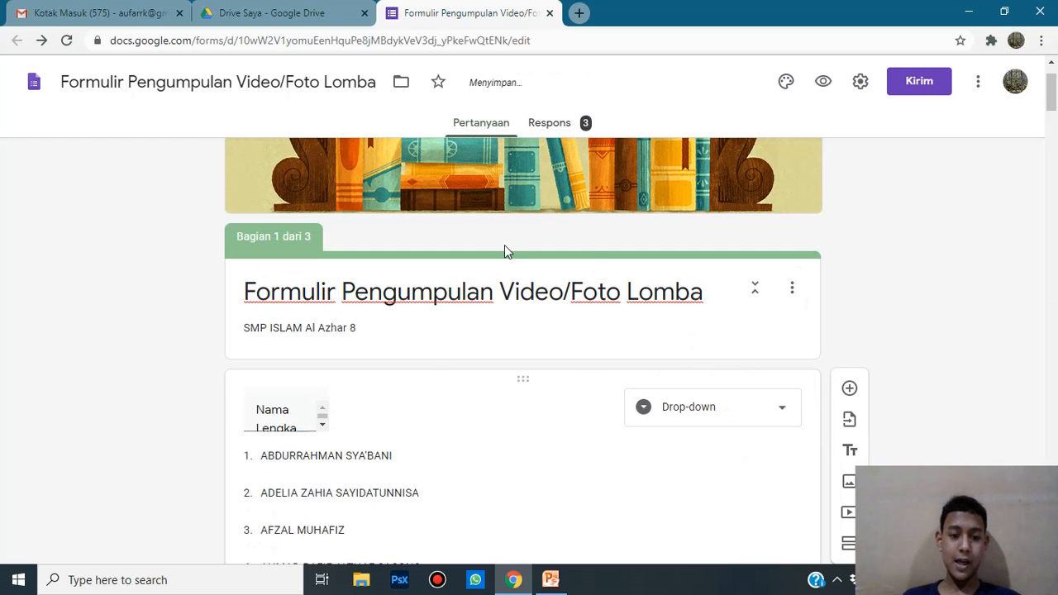
scroll(411, 420, down, 3)
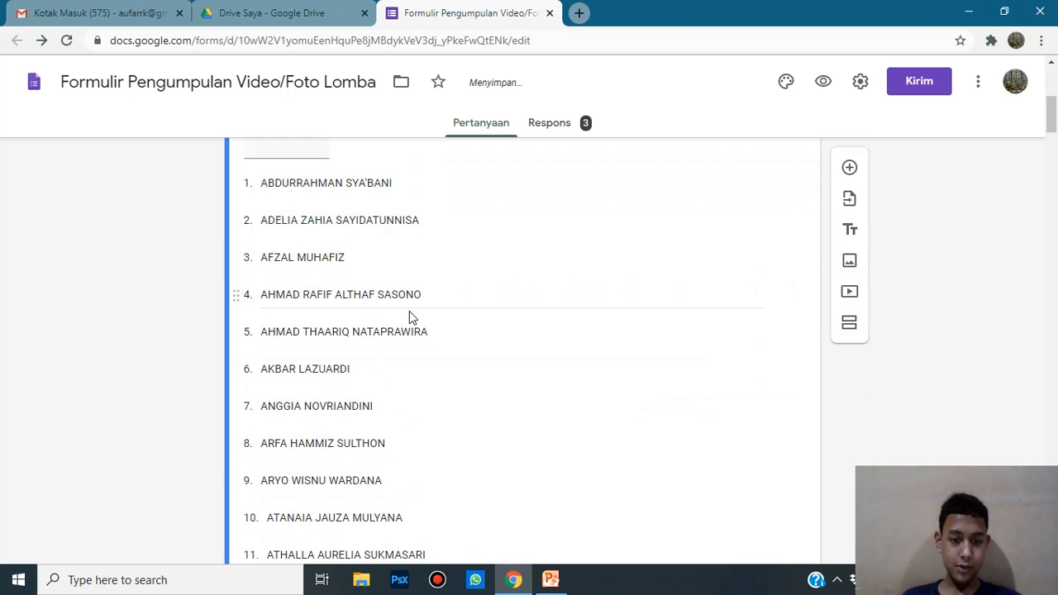
scroll(501, 317, down, 15)
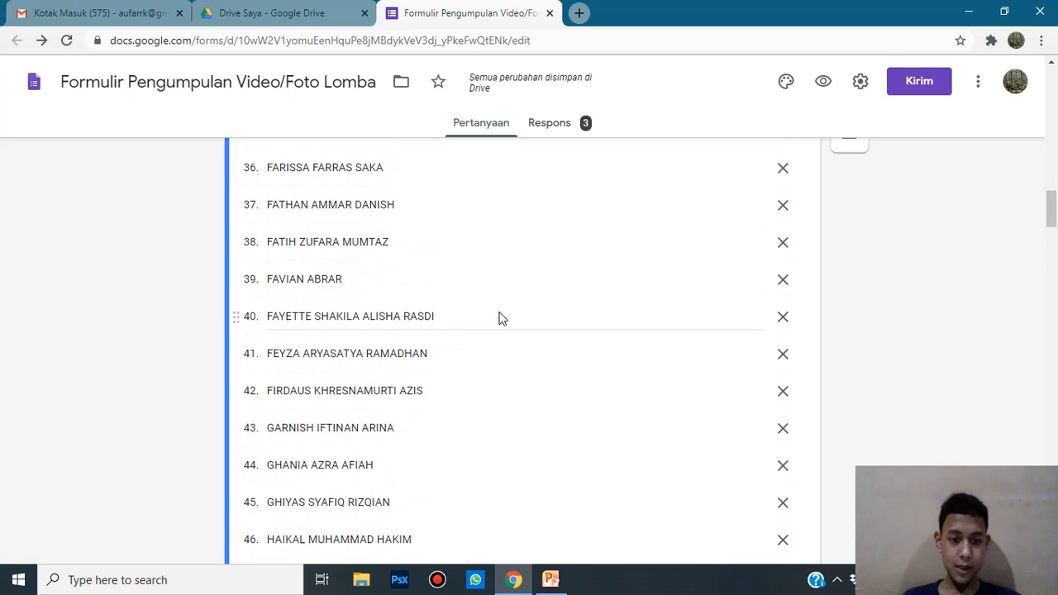
scroll(501, 316, down, 20)
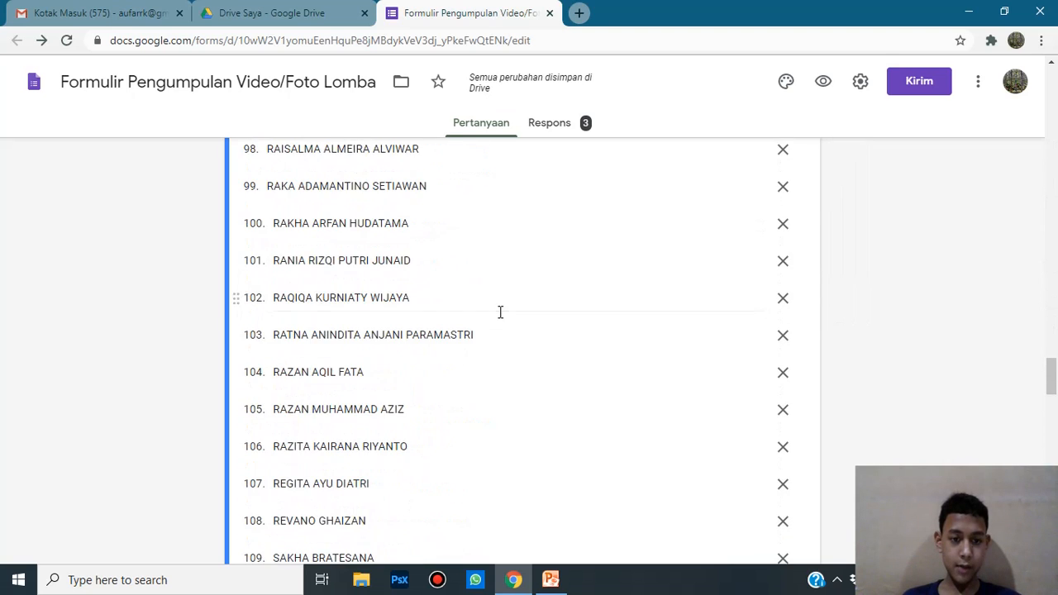
scroll(501, 312, down, 14)
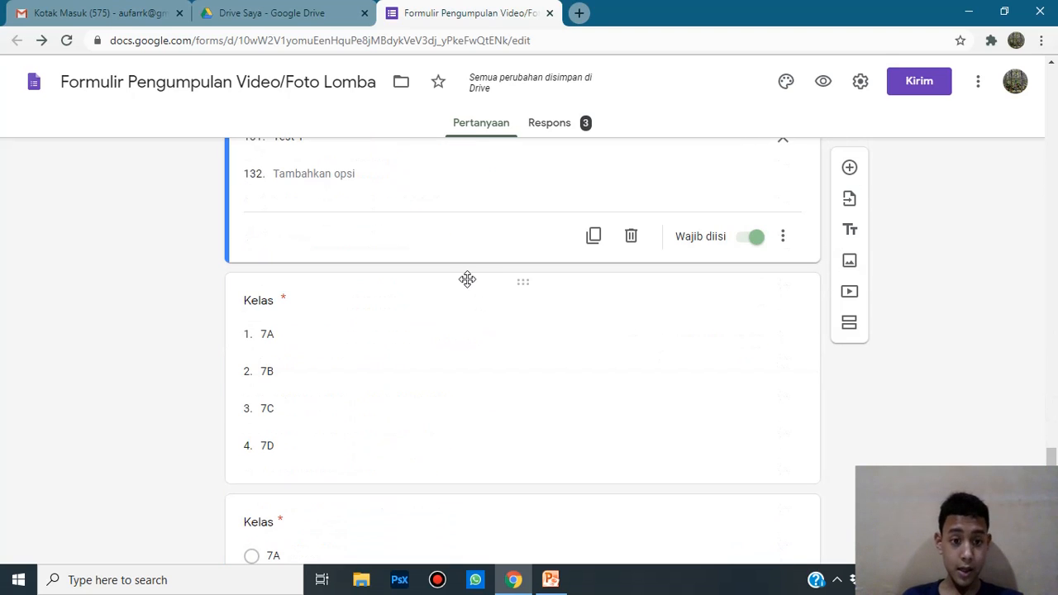
scroll(467, 279, down, 4)
scroll(468, 280, up, 2)
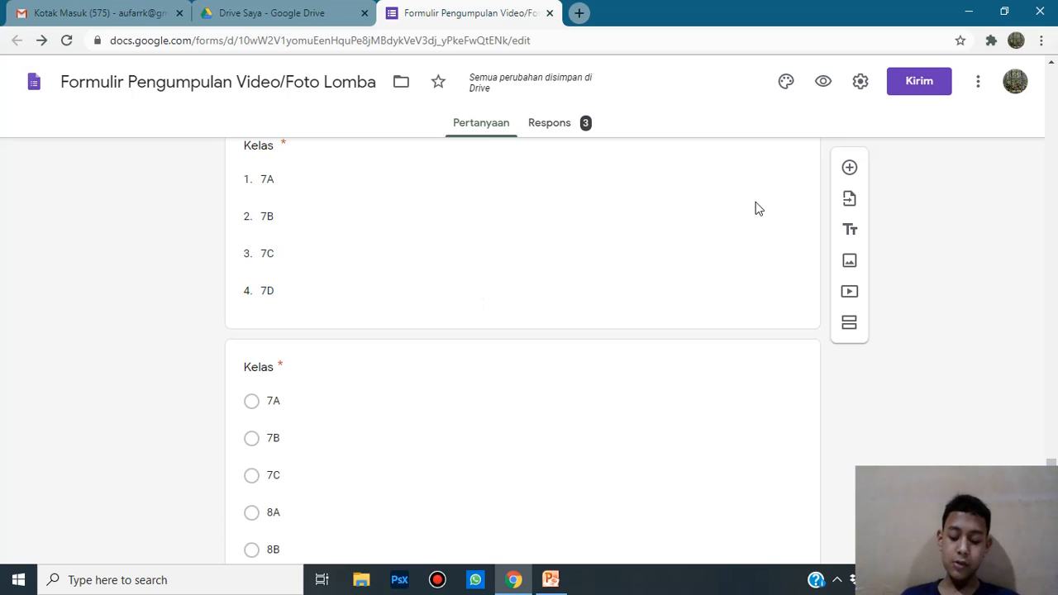
scroll(521, 300, up, 4)
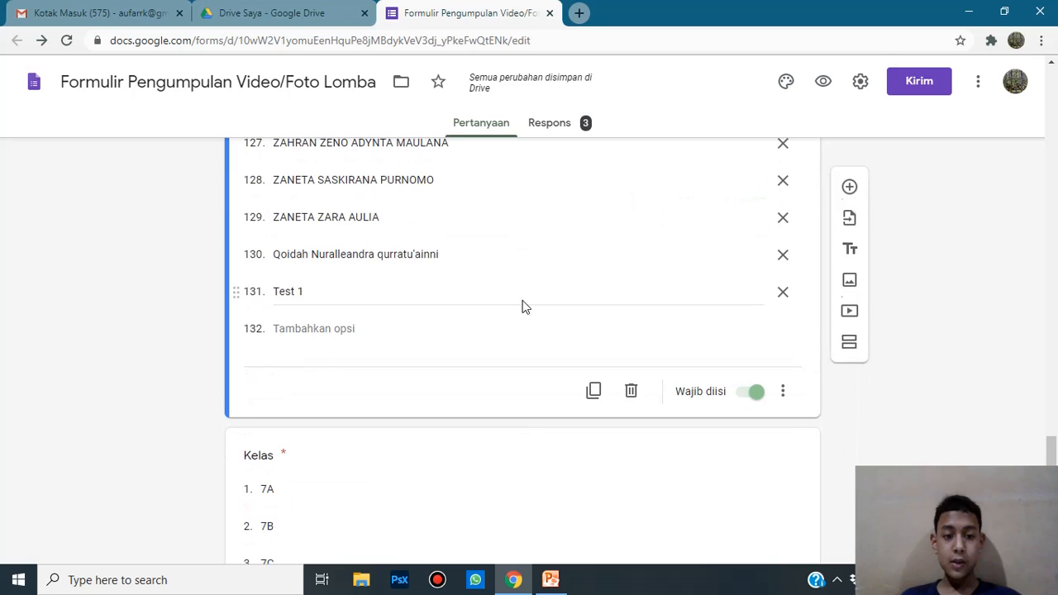
scroll(529, 293, down, 2)
scroll(495, 268, down, 1)
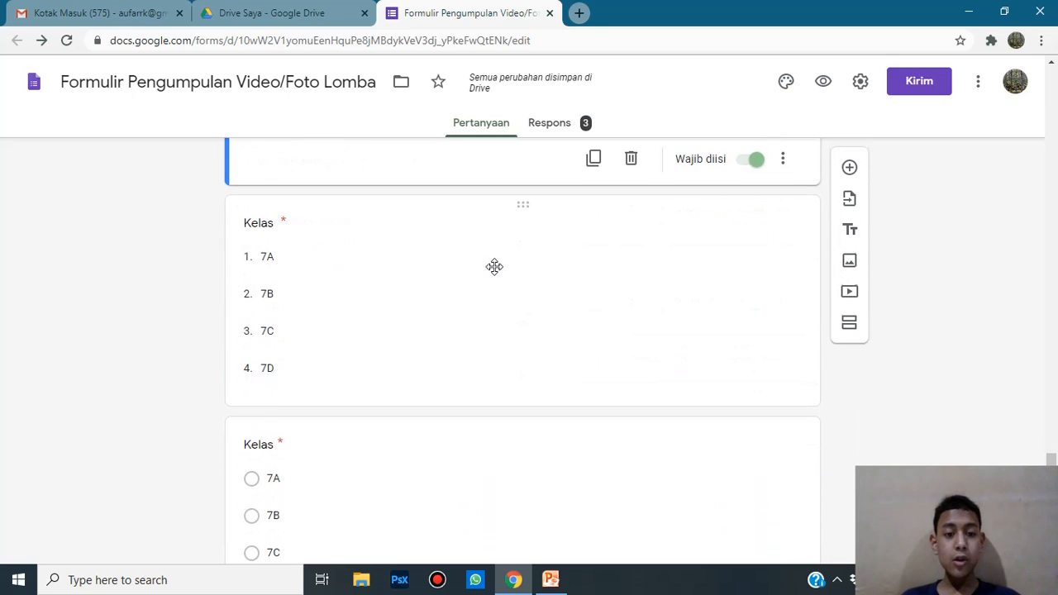
Step: Delete the imported Kelas drop-down question and review the resulting form
click(509, 284)
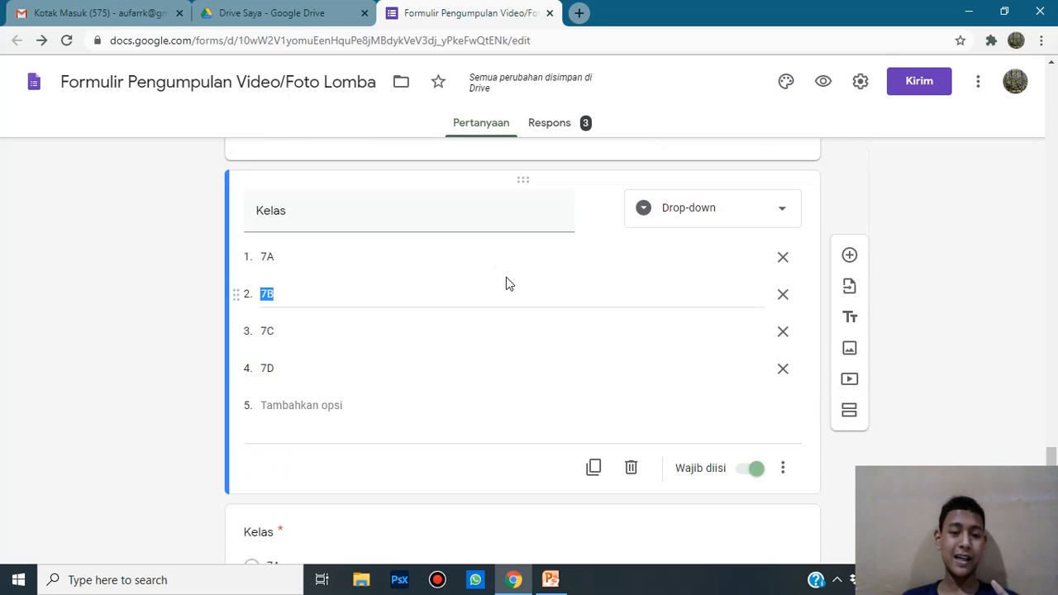
click(634, 468)
scroll(654, 251, up, 3)
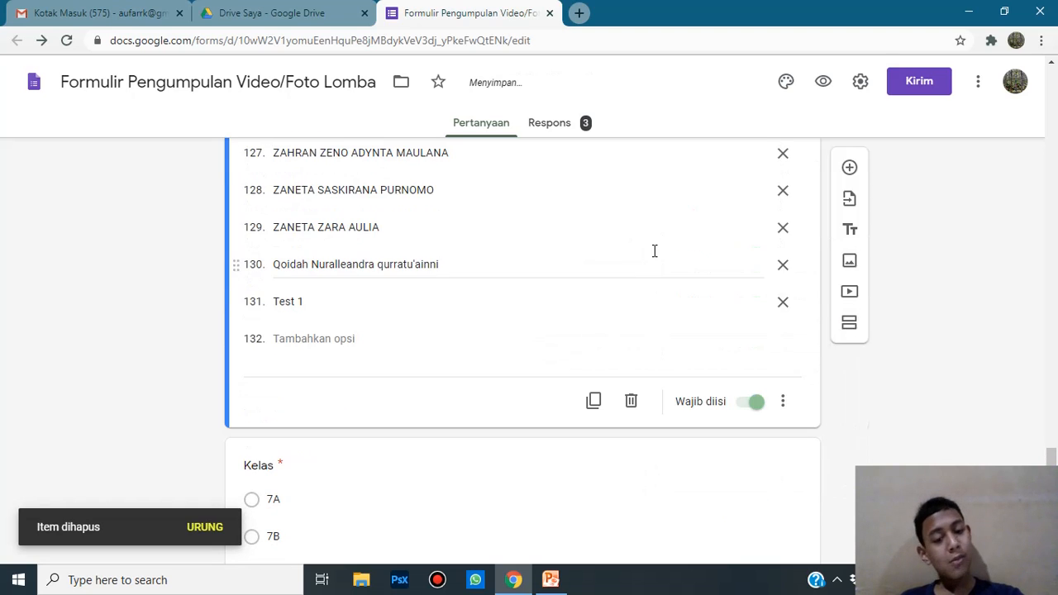
scroll(653, 251, down, 2)
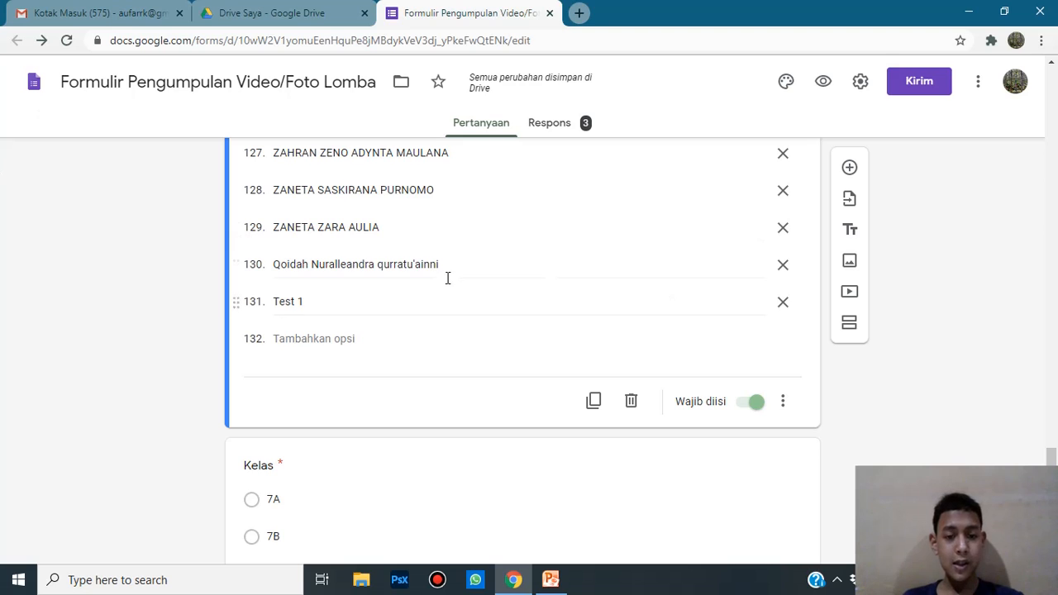
scroll(555, 285, up, 10)
scroll(555, 285, up, 10)
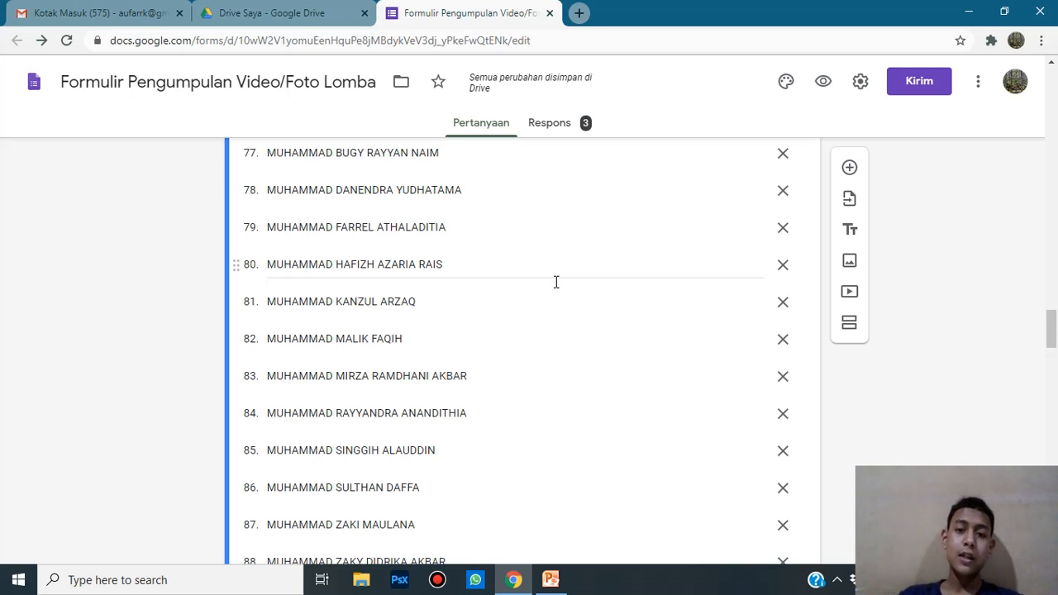
scroll(557, 282, down, 5)
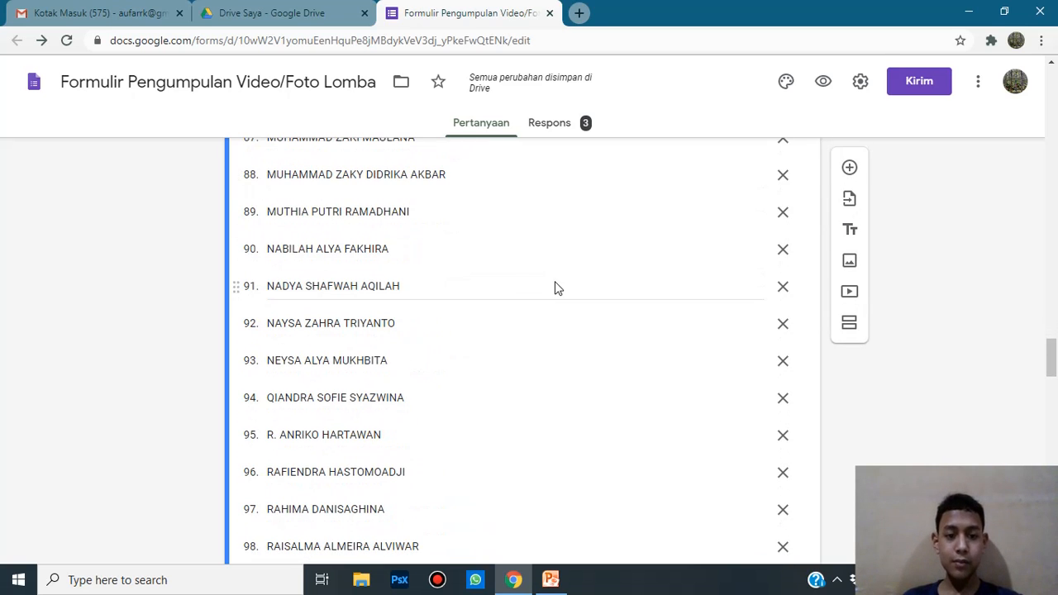
scroll(556, 285, down, 14)
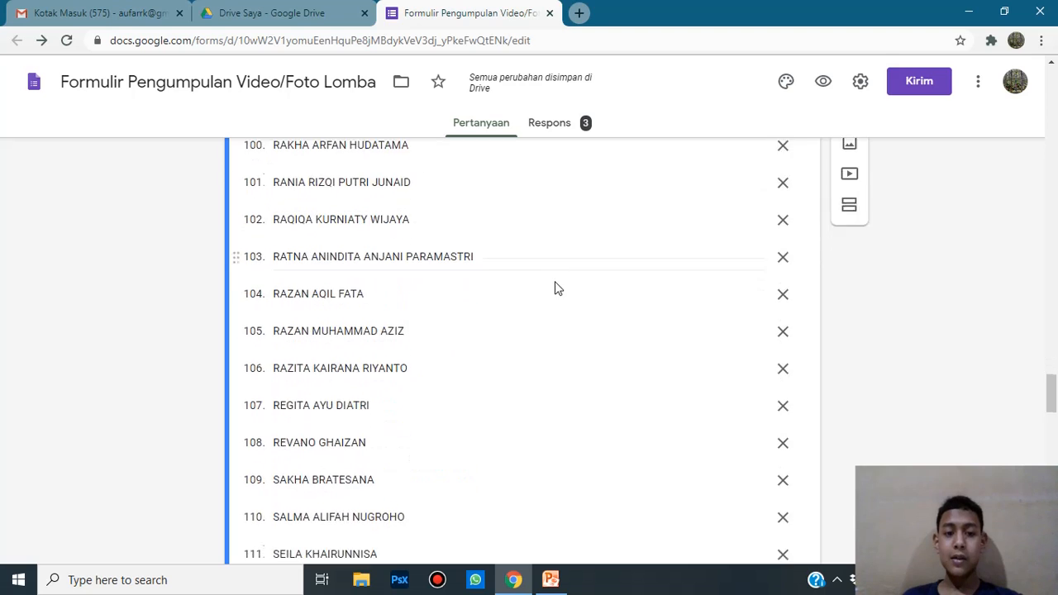
scroll(556, 282, down, 8)
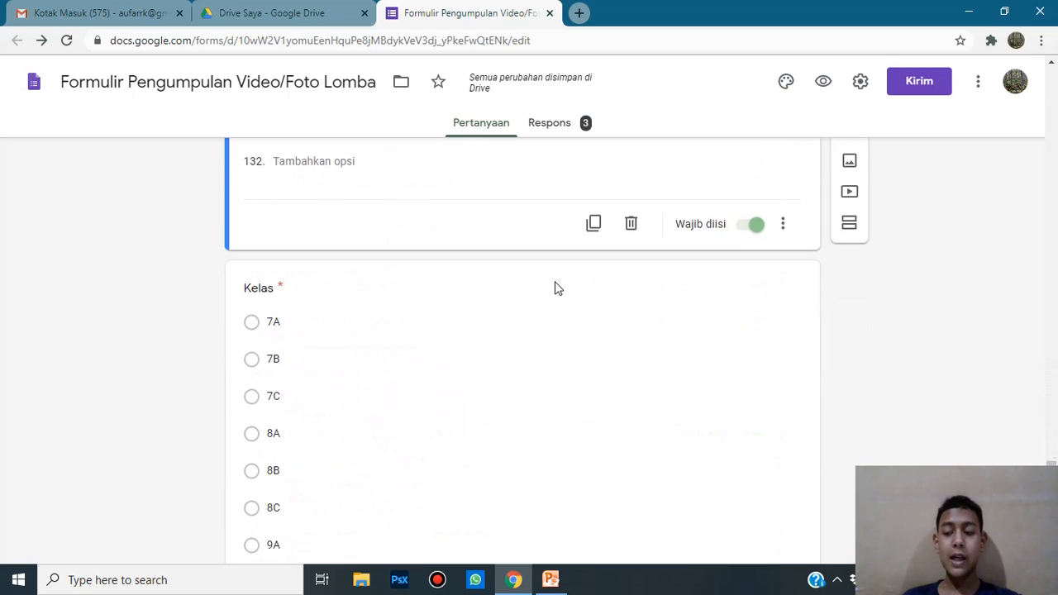
scroll(554, 284, down, 4)
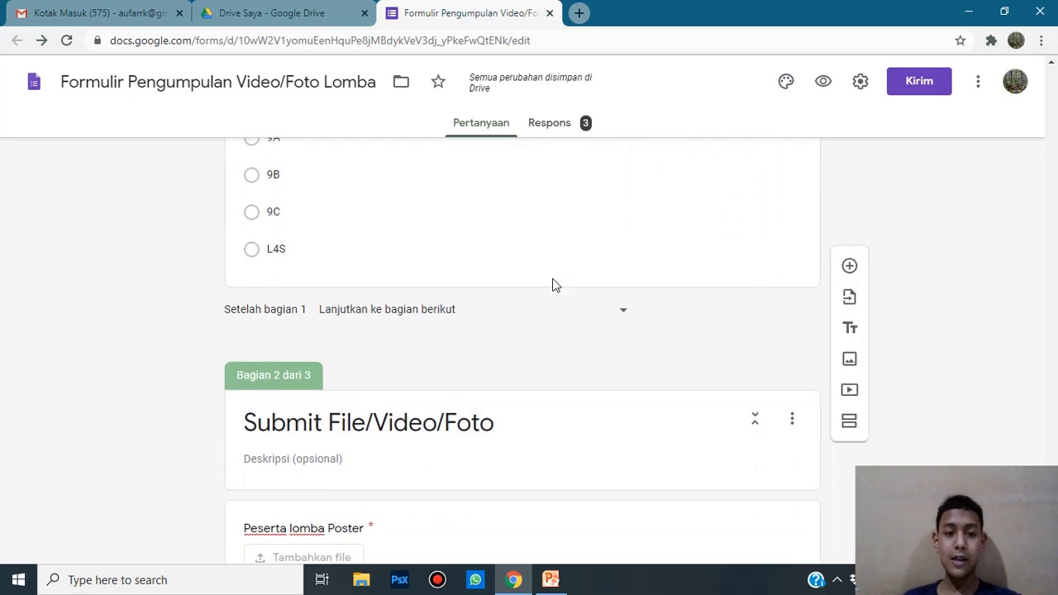
scroll(554, 284, up, 6)
scroll(546, 289, up, 7)
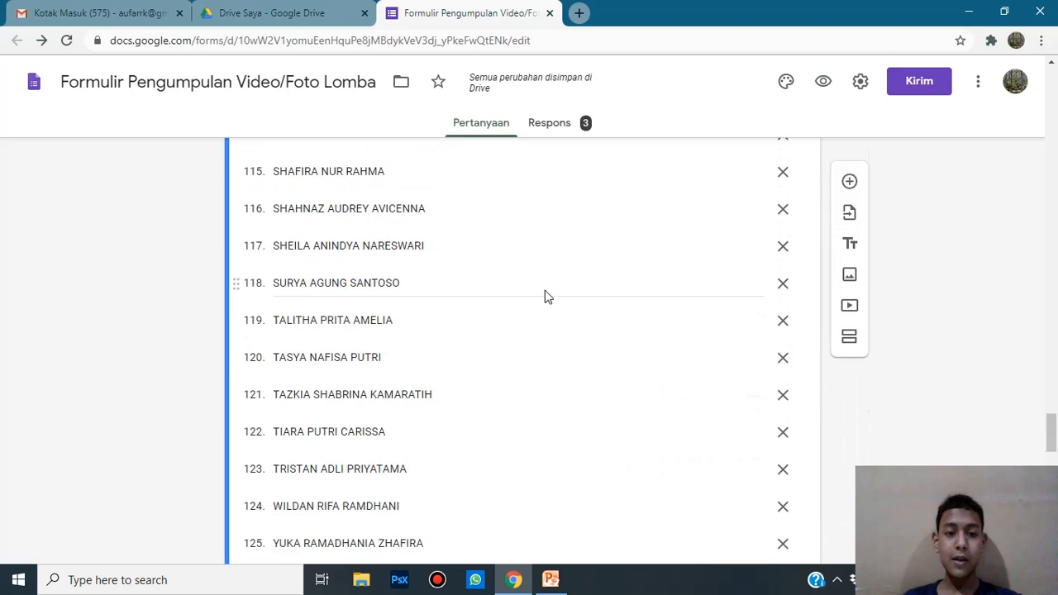
scroll(546, 290, down, 1)
scroll(546, 290, down, 6)
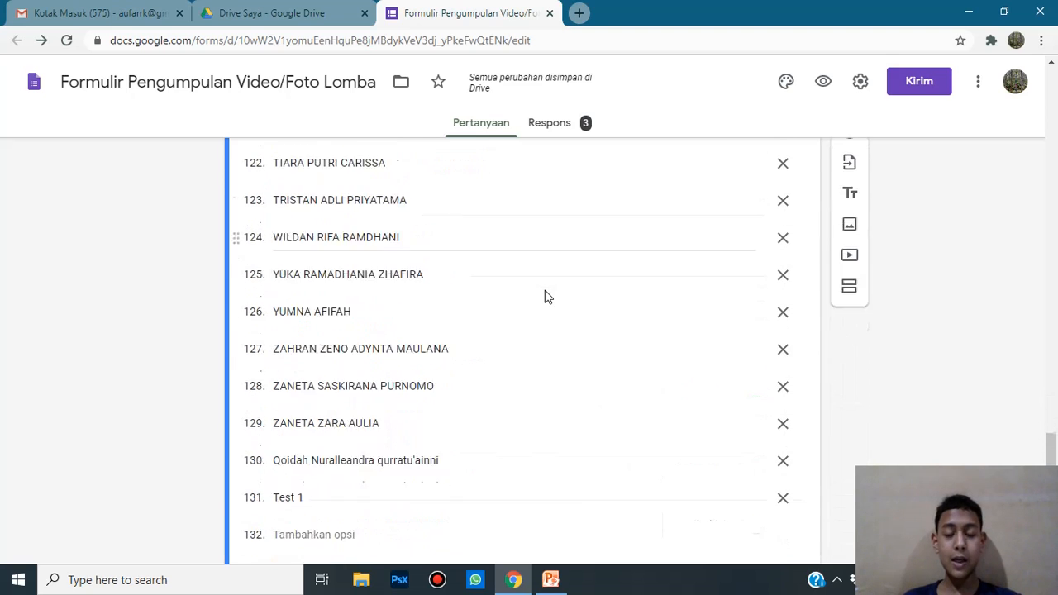
scroll(559, 215, down, 1)
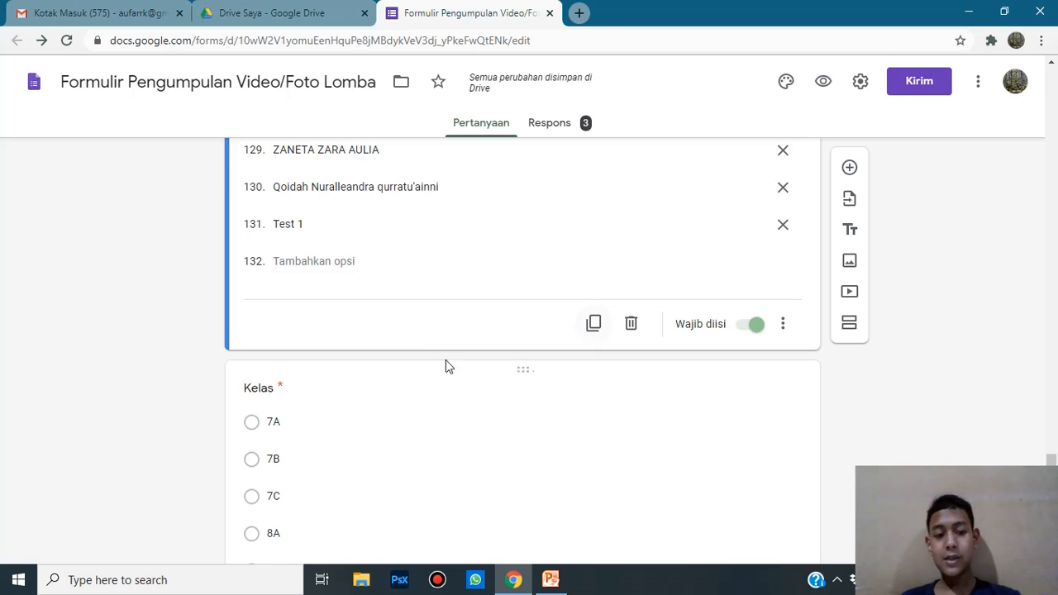
scroll(444, 366, down, 1)
scroll(513, 327, down, 2)
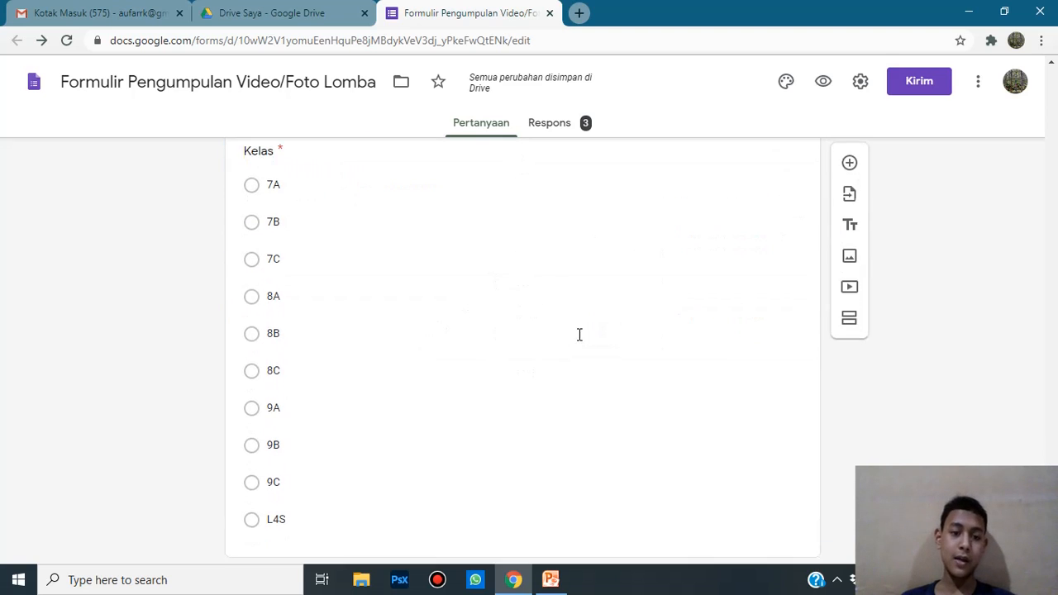
scroll(579, 339, down, 3)
scroll(616, 293, up, 5)
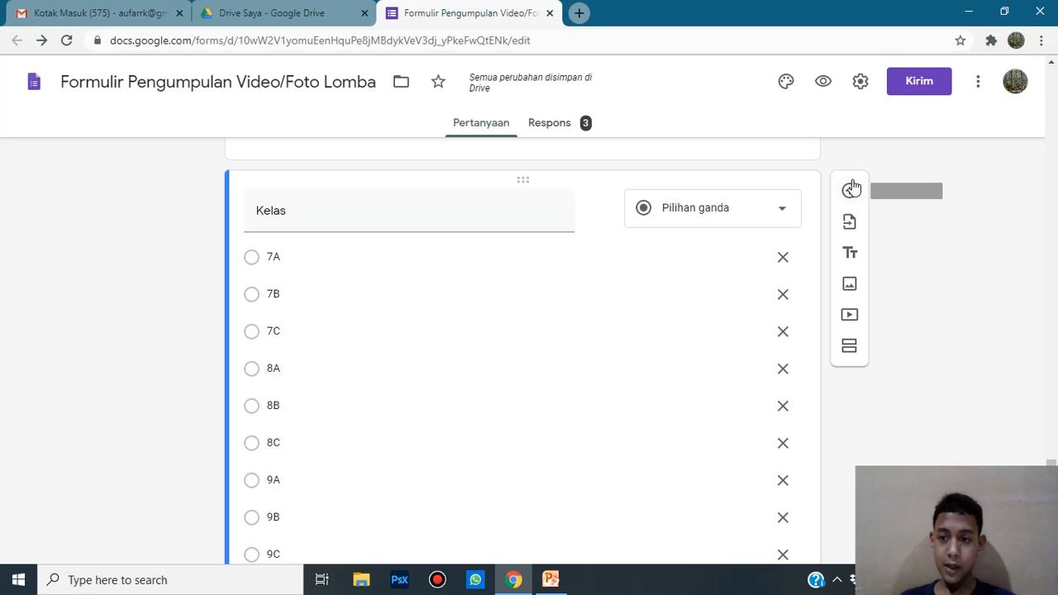
Step: Add a short-answer question titled Token Masuk below Kelas
click(851, 191)
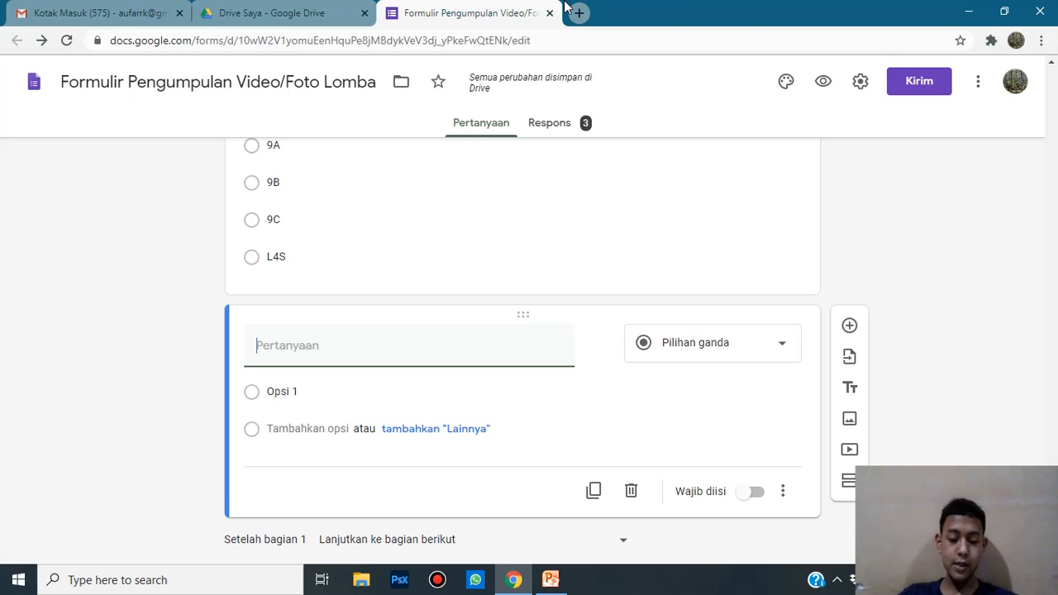
text(Token Masuk)
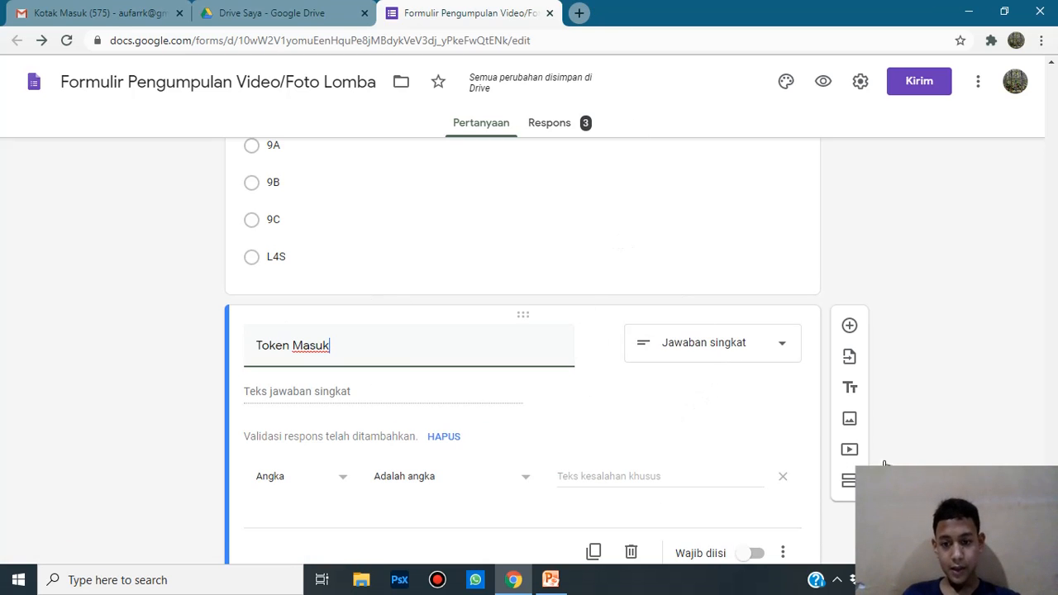
drag(337, 352, 196, 330)
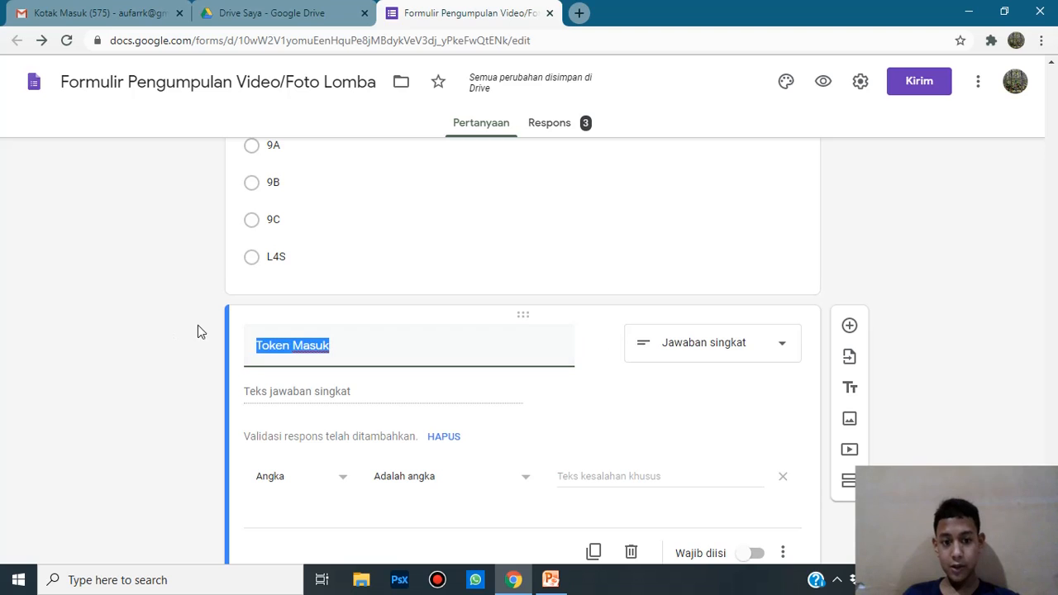
click(356, 354)
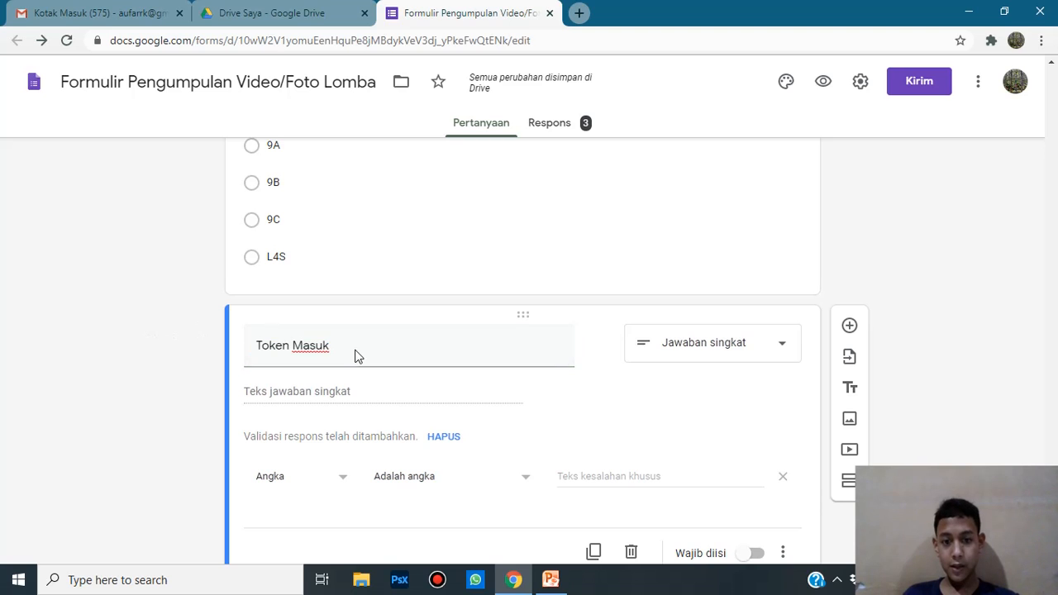
click(755, 355)
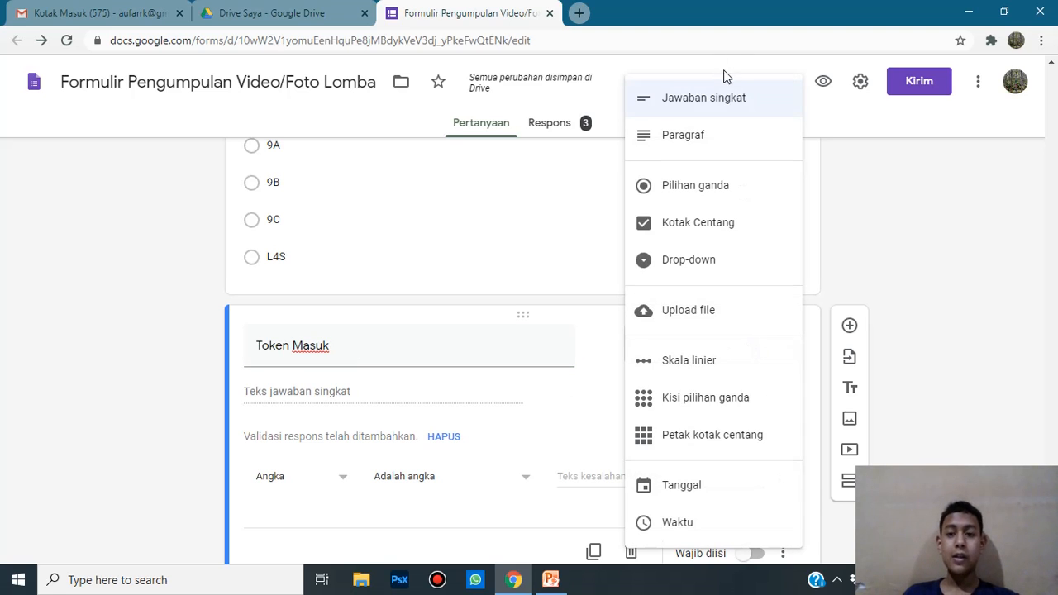
click(727, 99)
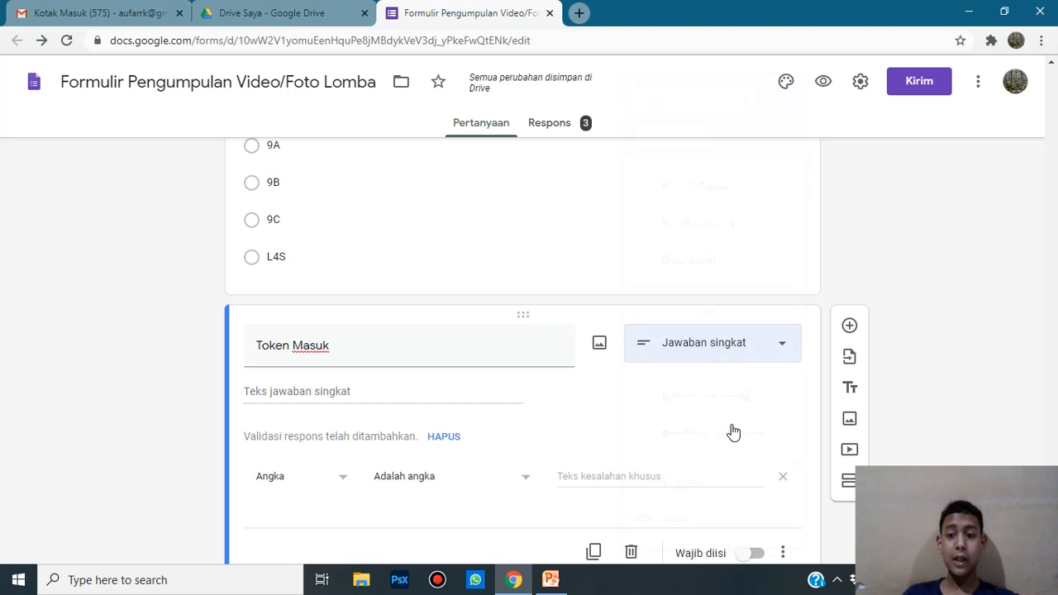
Step: Remove the number-only response validation from the Token Masuk question
scroll(439, 368, down, 2)
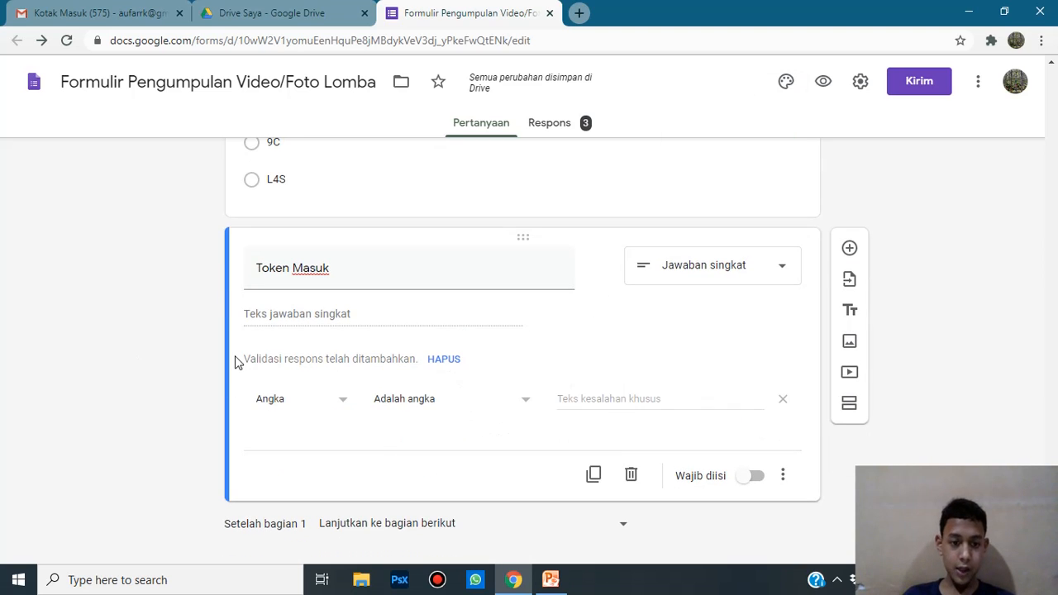
mouse_move(241, 361)
mouse_down()
mouse_move(299, 367)
mouse_move(232, 354)
mouse_up()
click(86, 340)
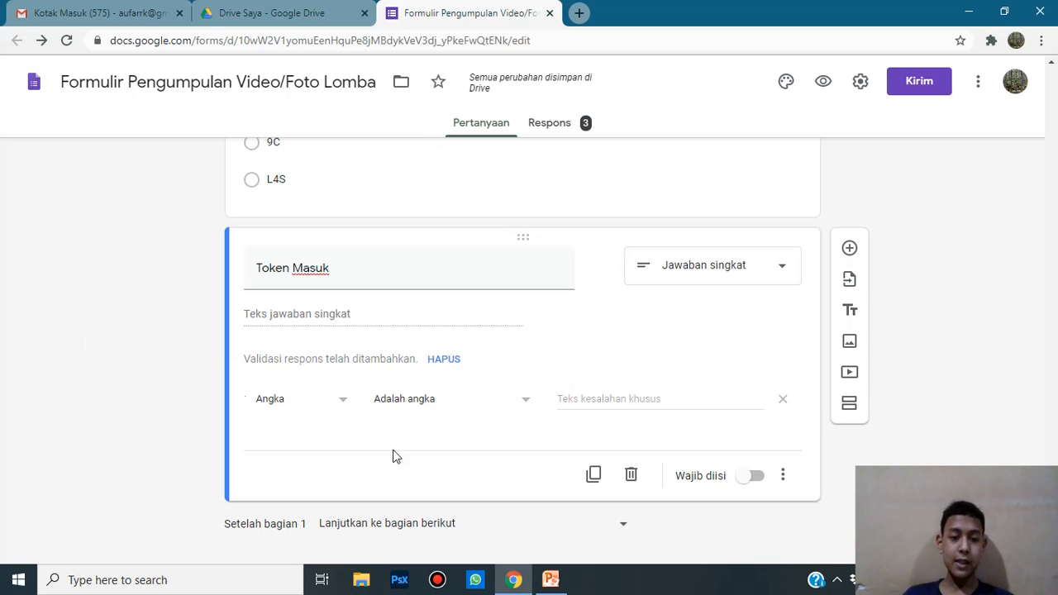
click(445, 360)
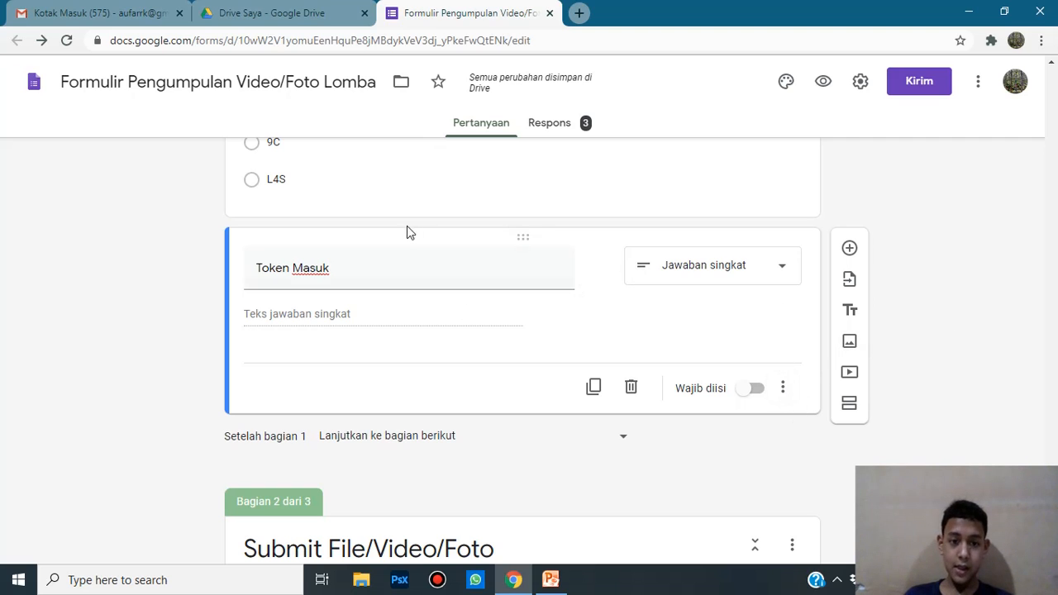
Step: Validate Token Masuk as a number greater than 12345 and mark it required
click(784, 388)
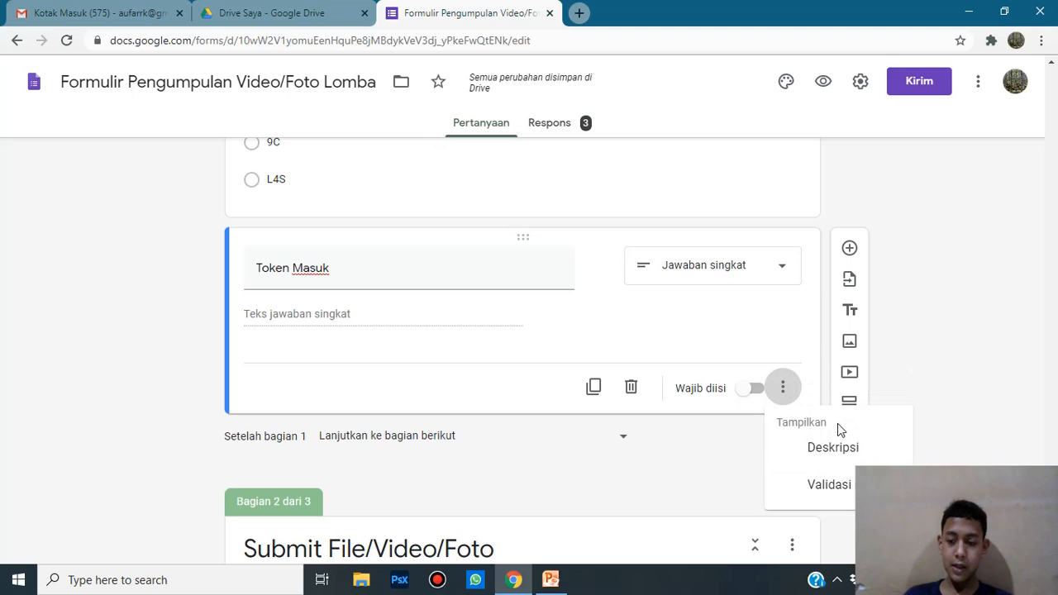
click(852, 488)
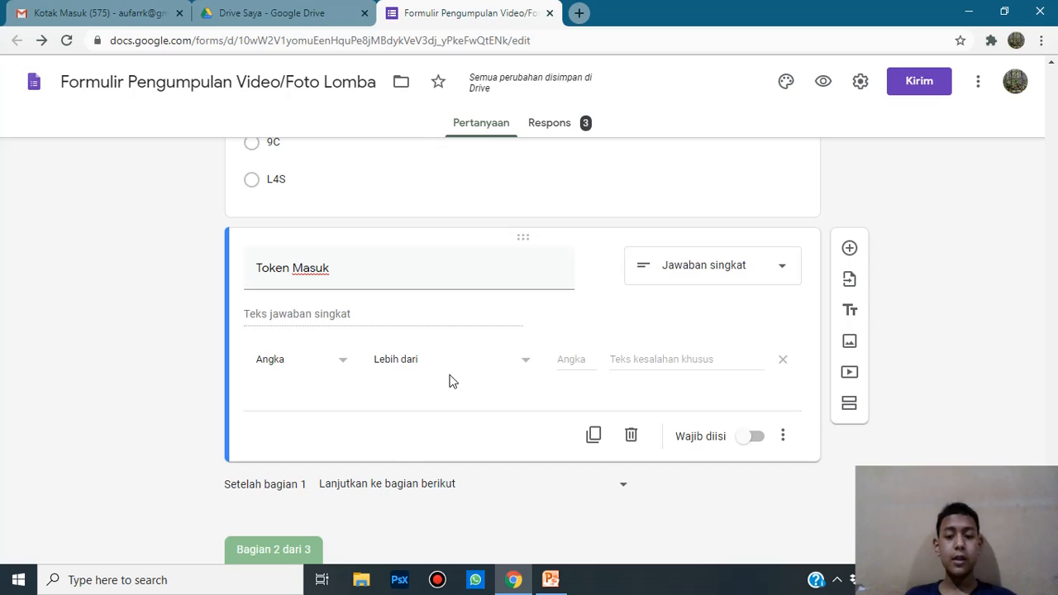
click(582, 364)
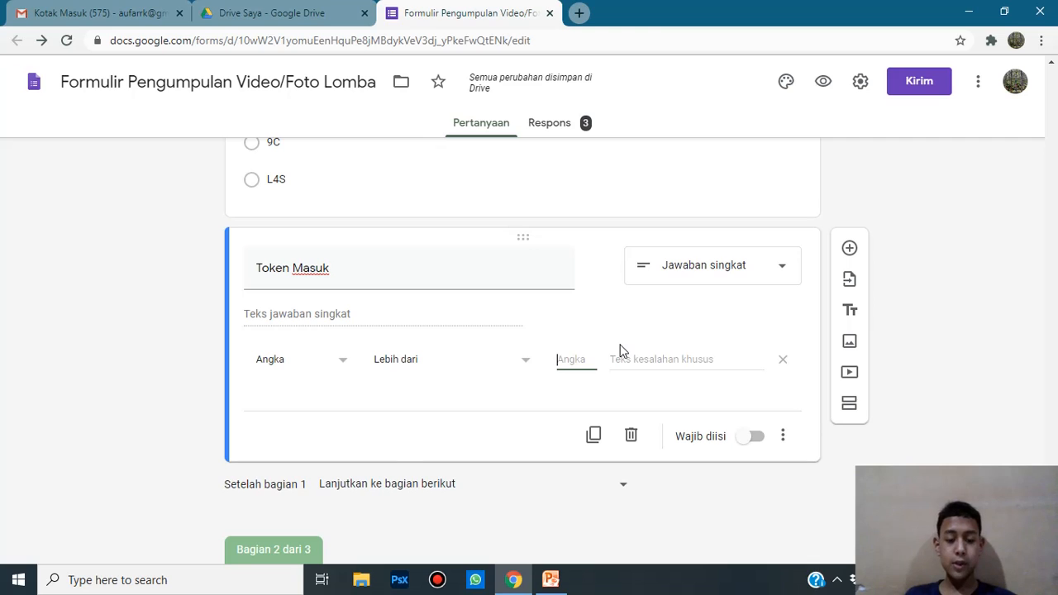
text(12)
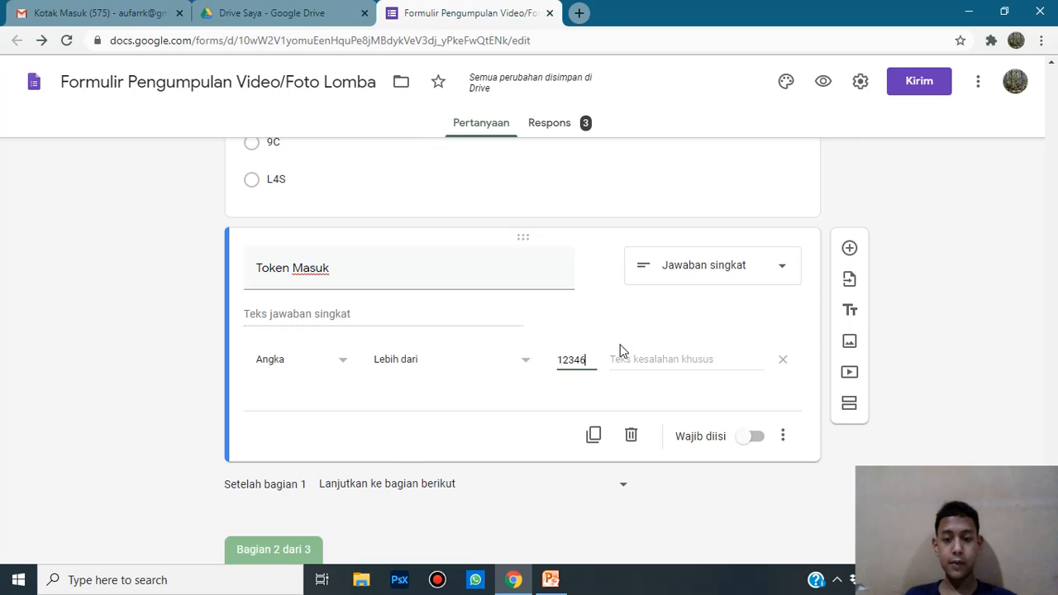
text(346)
key(BackSpace)
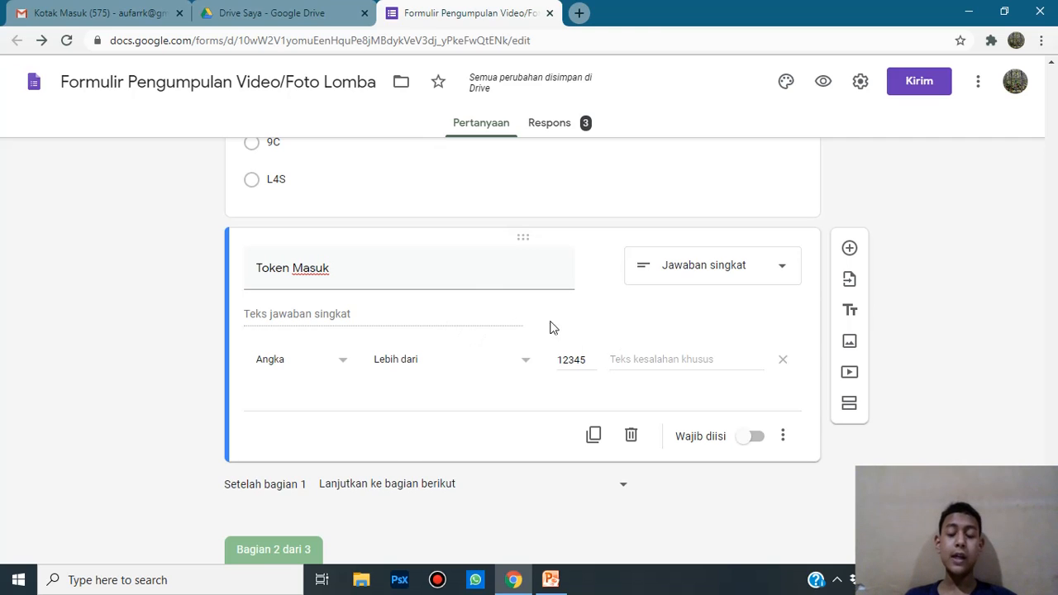
click(750, 441)
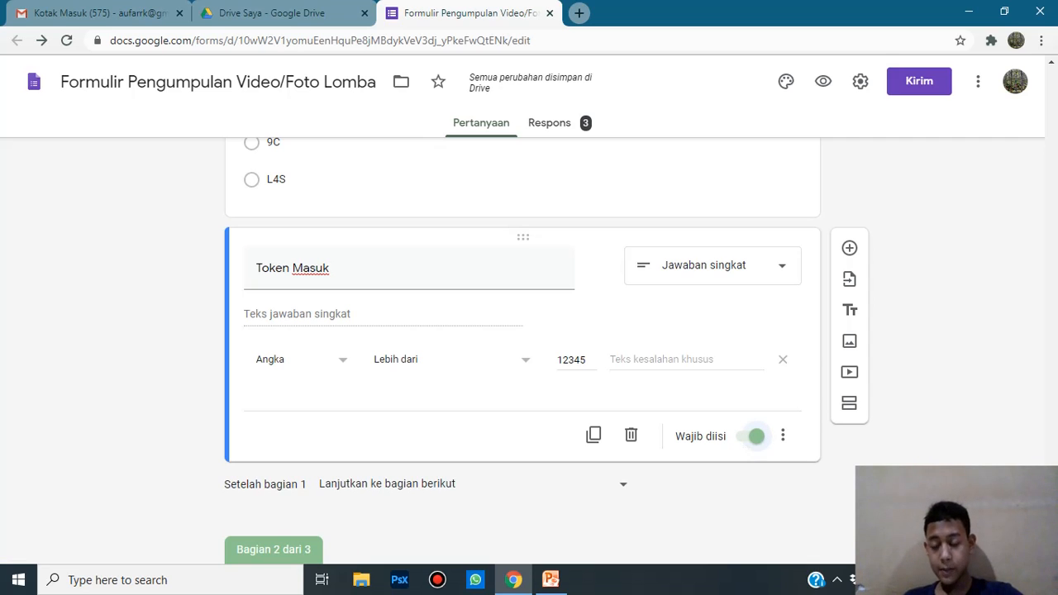
scroll(334, 300, down, 1)
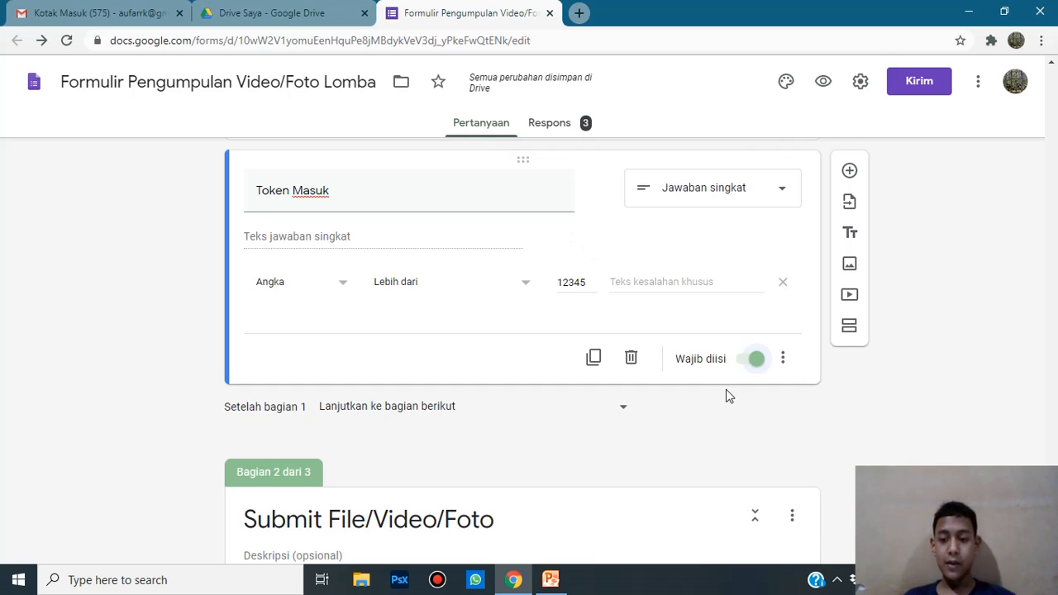
click(784, 364)
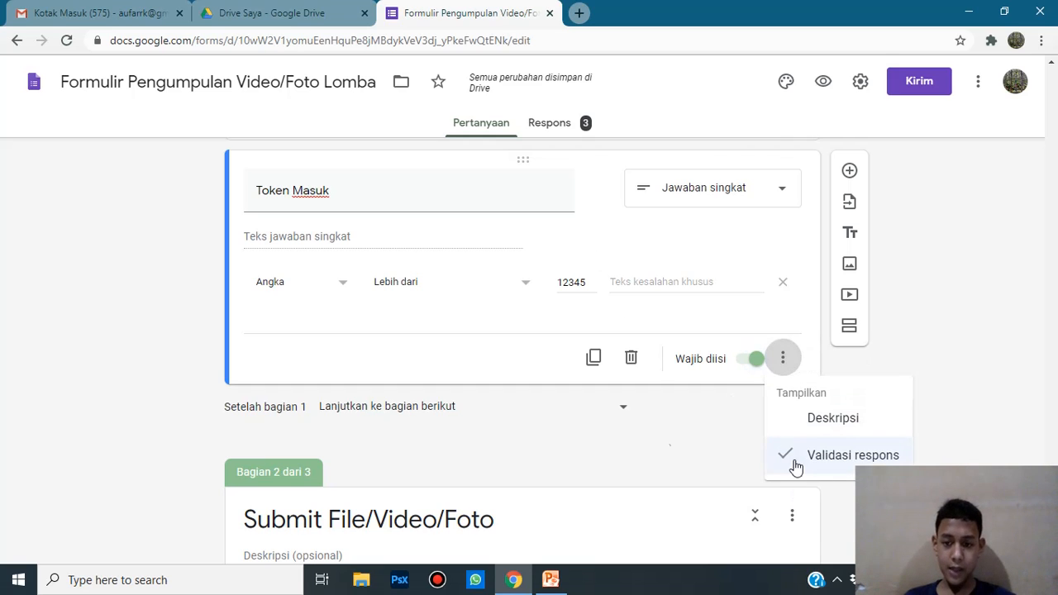
click(678, 425)
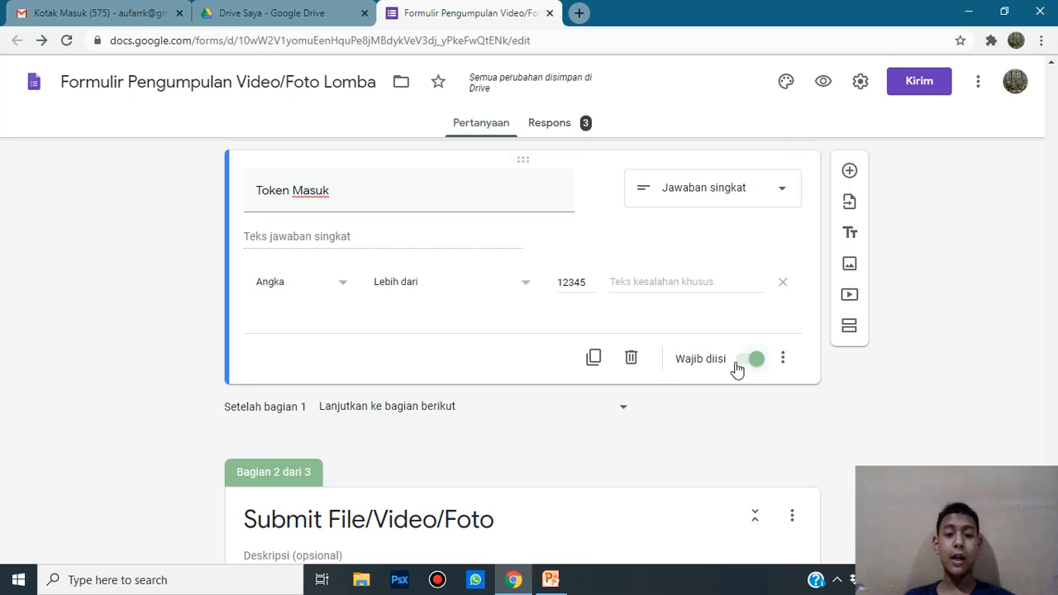
click(831, 84)
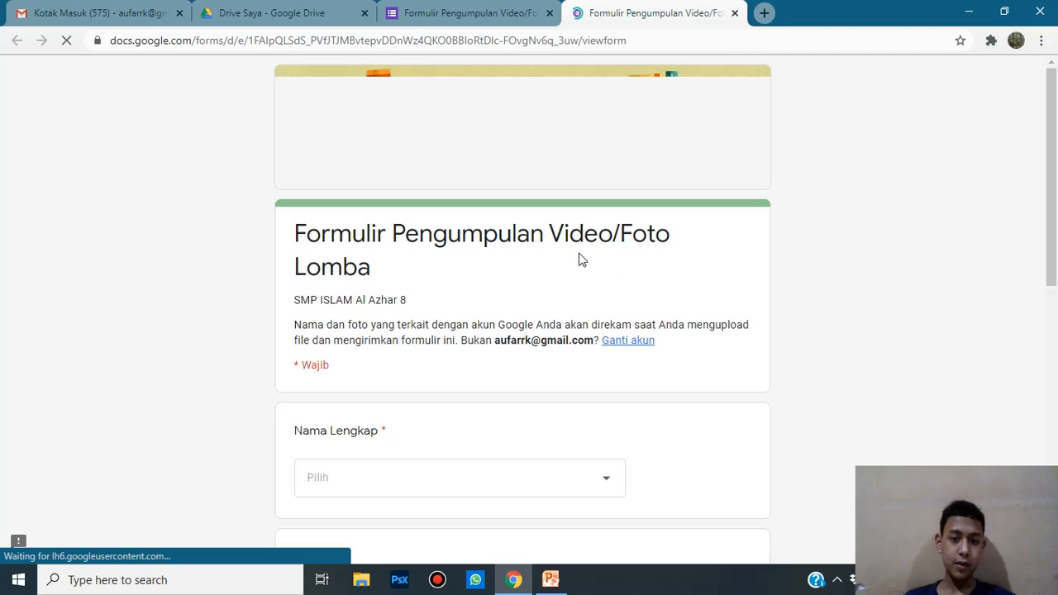
scroll(543, 191, down, 1)
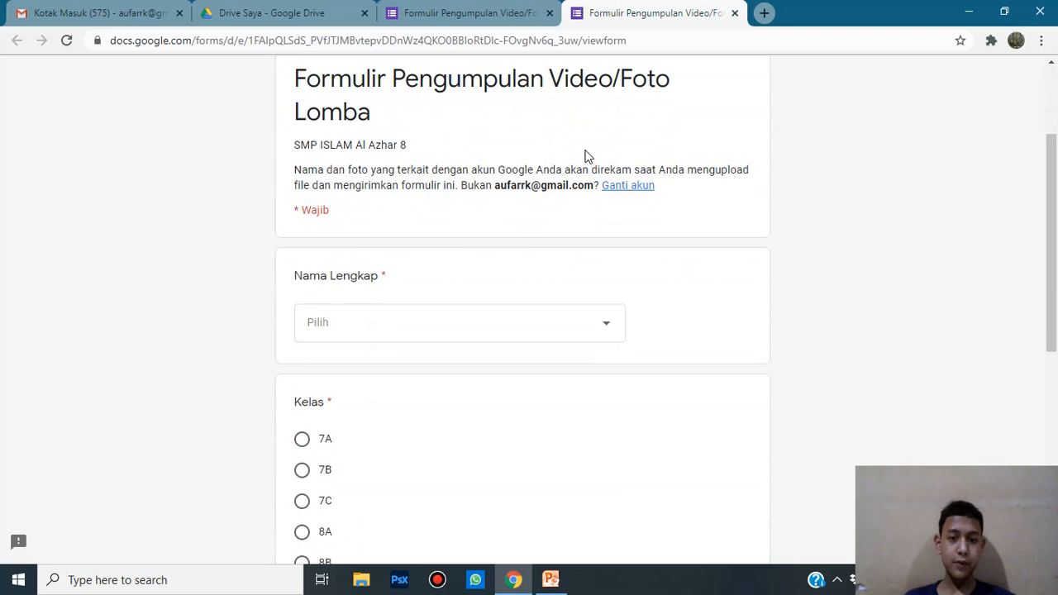
click(479, 322)
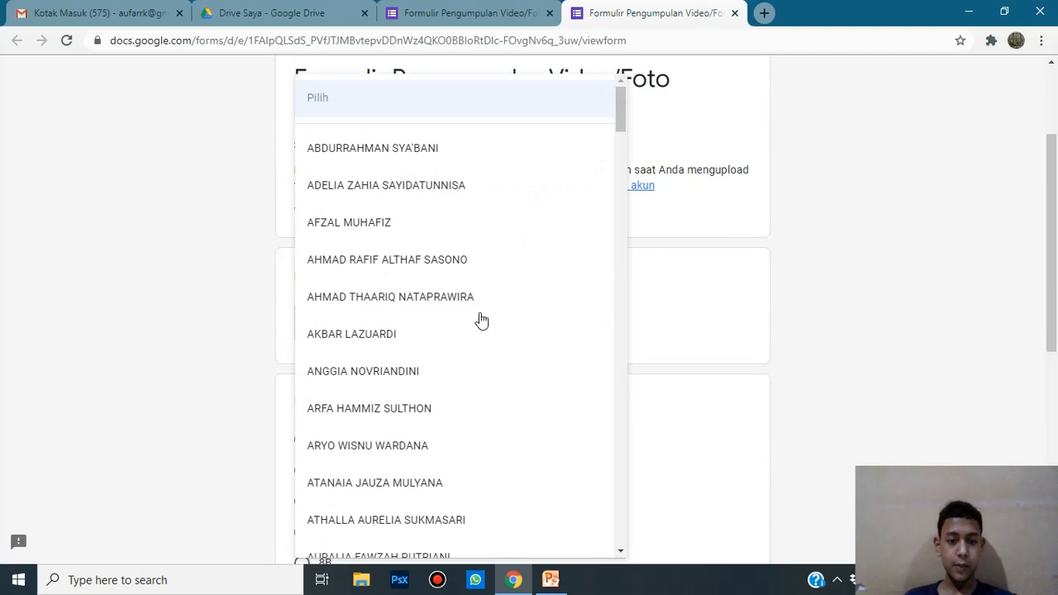
scroll(488, 273, down, 1)
scroll(488, 273, down, 15)
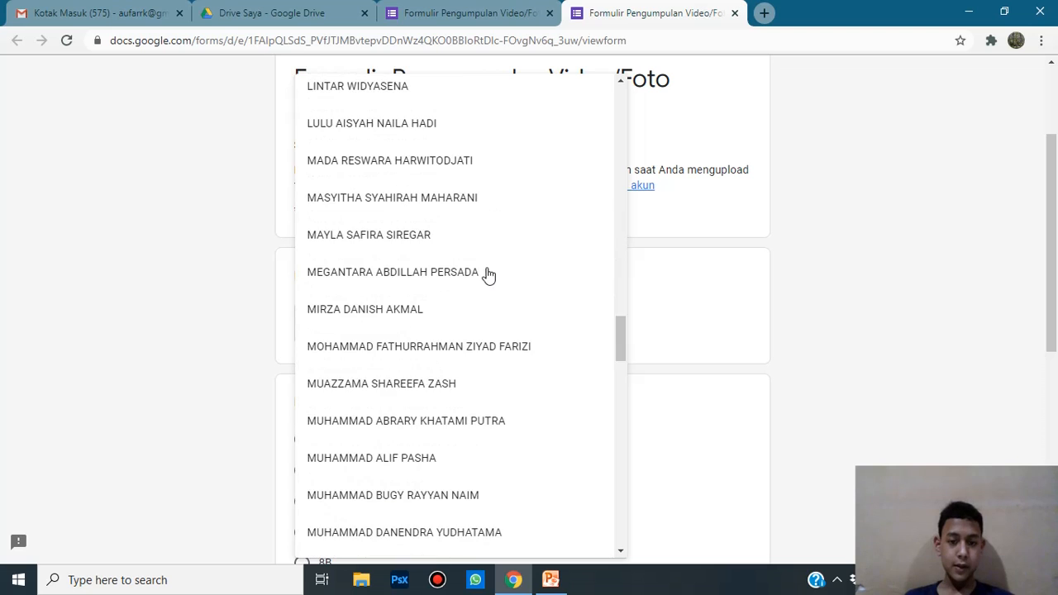
scroll(488, 275, down, 8)
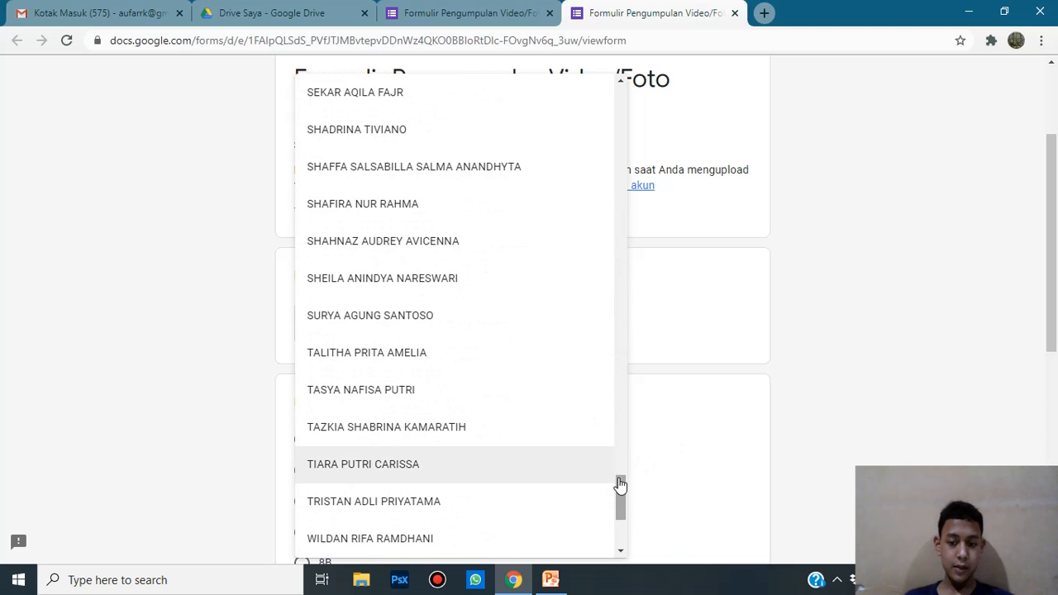
drag(619, 489, 623, 558)
click(508, 546)
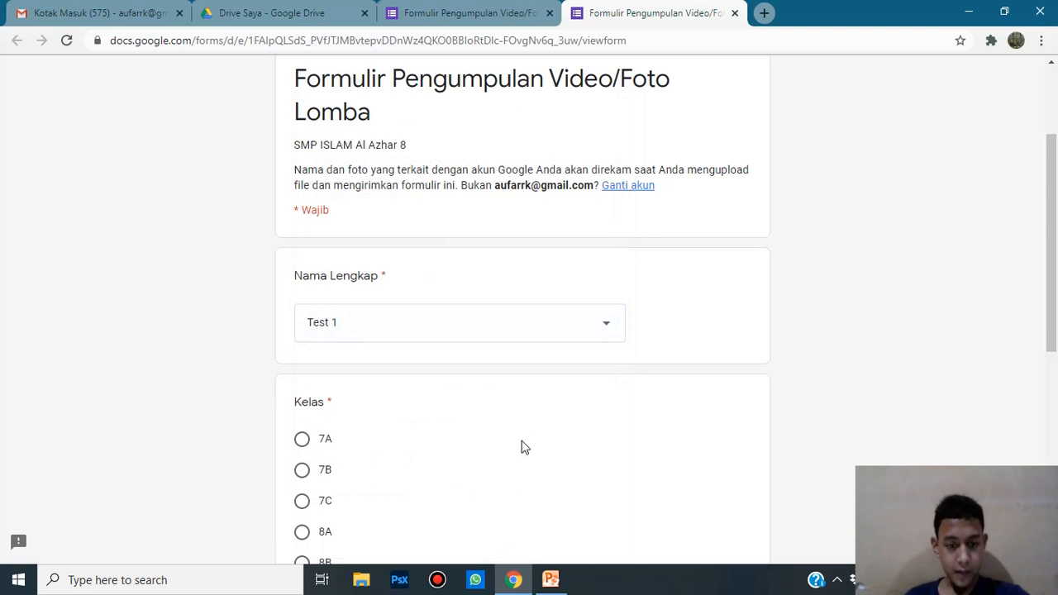
scroll(496, 376, down, 3)
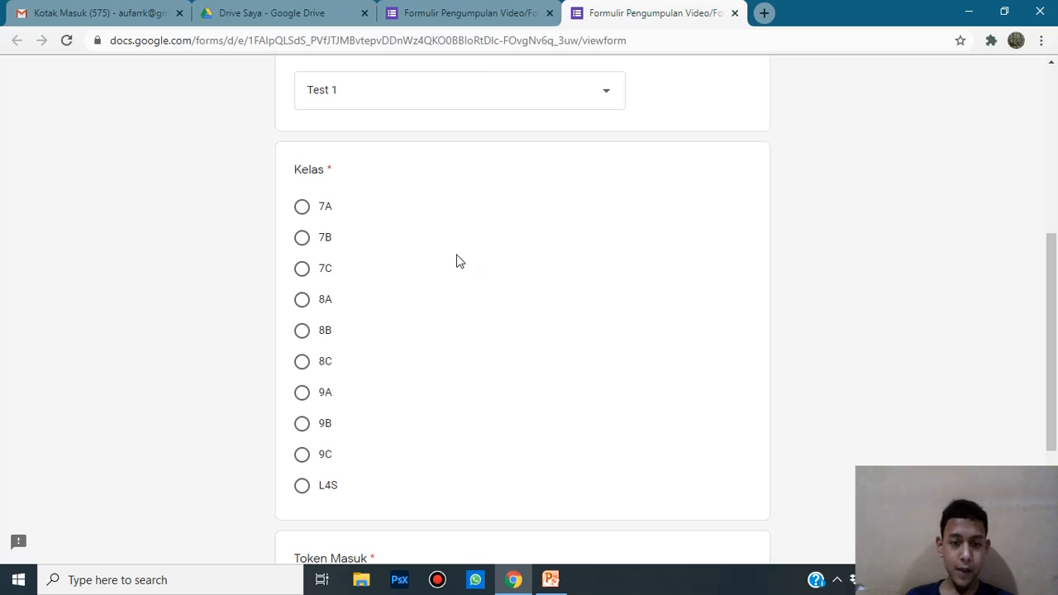
click(300, 301)
scroll(408, 278, down, 3)
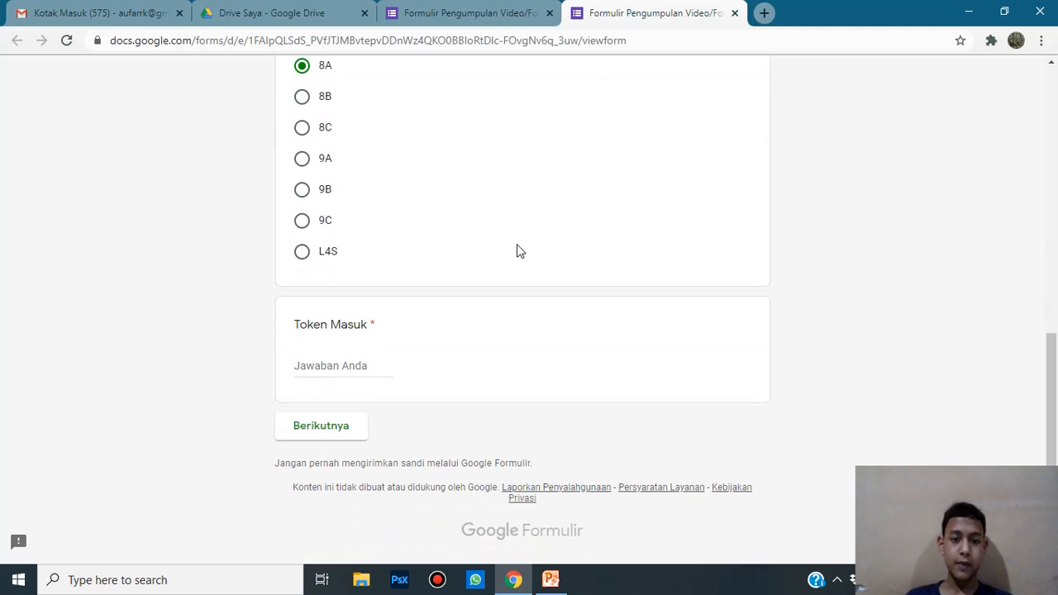
click(322, 360)
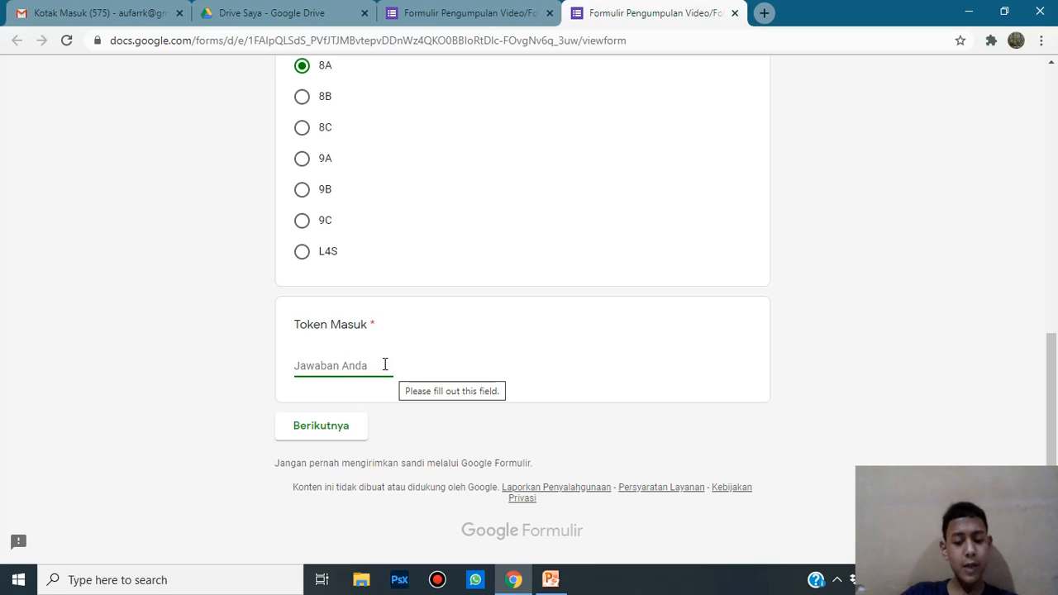
text(khdkhbewfwkh)
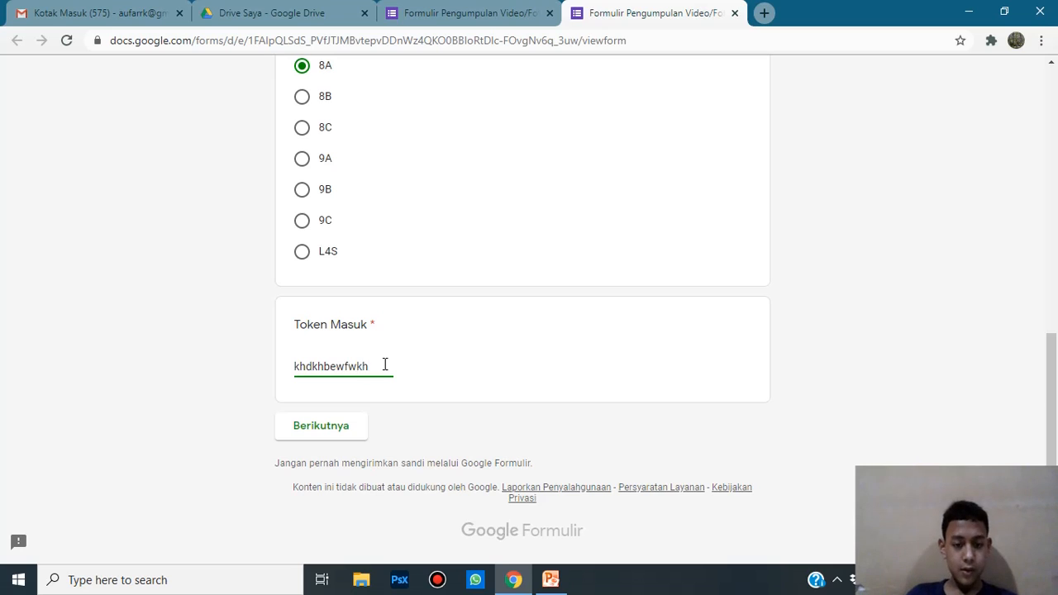
click(312, 426)
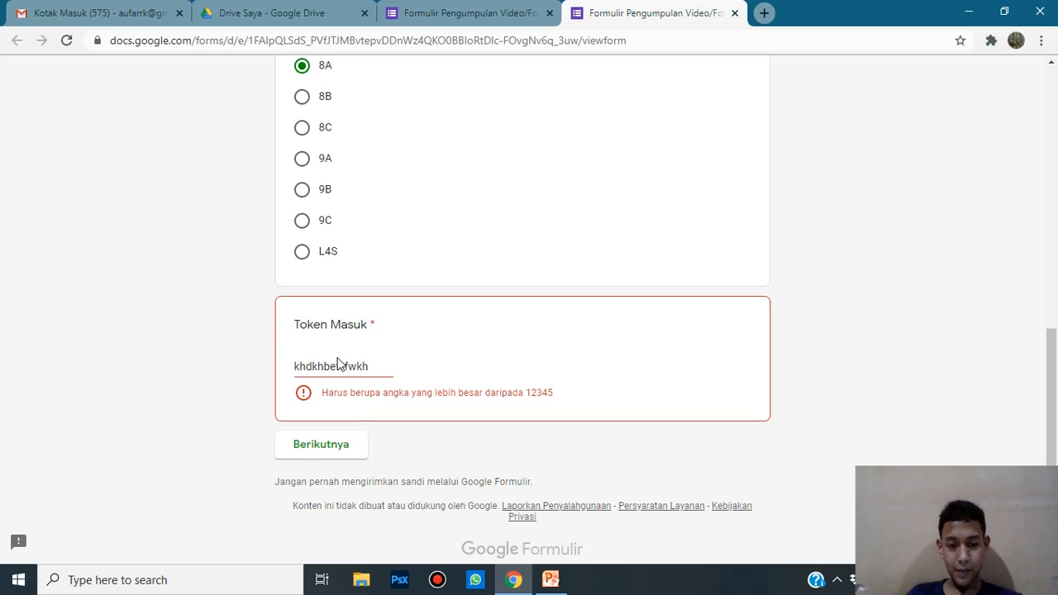
click(734, 13)
click(609, 131)
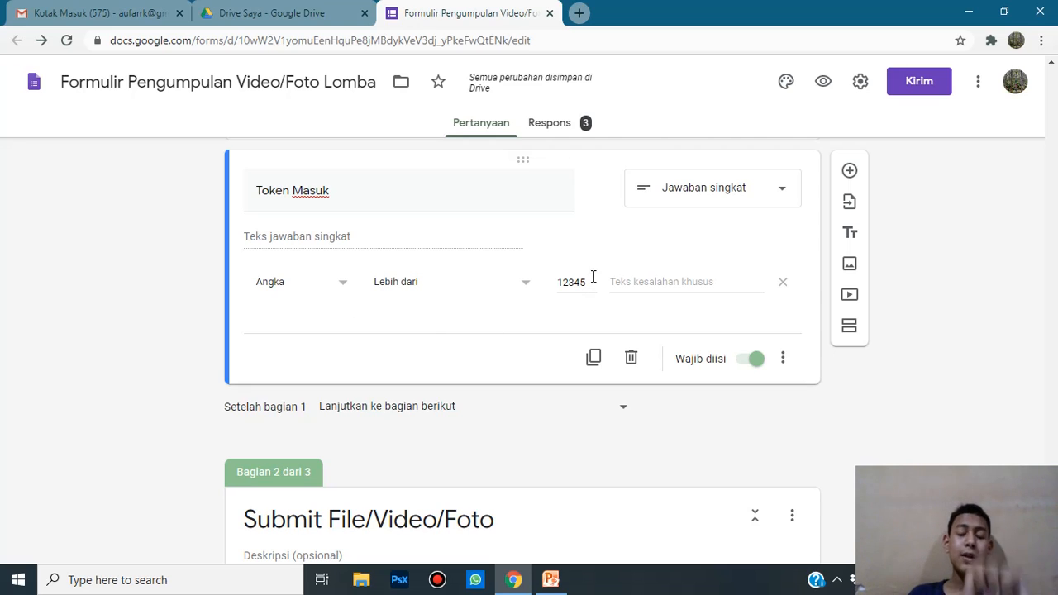
Step: Set Token Masuk validation to Teks > Berisi and enter the entry token text
click(320, 289)
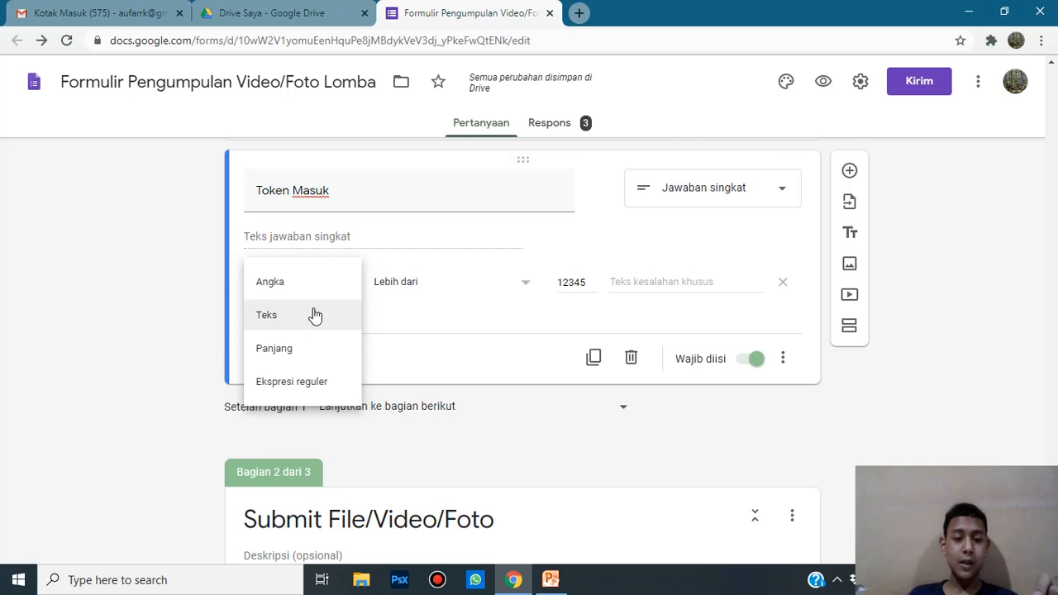
click(305, 318)
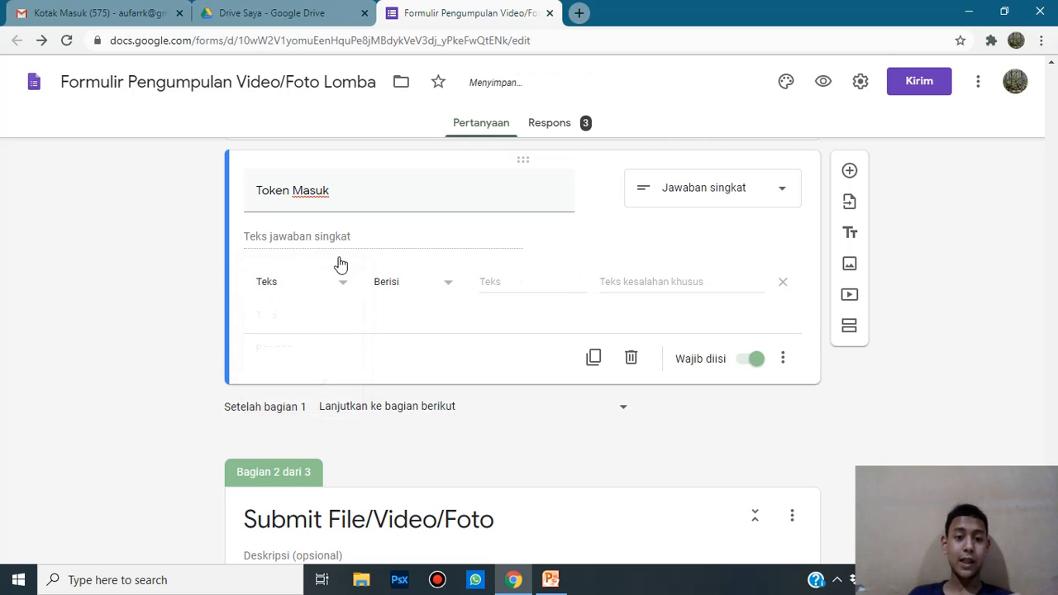
click(292, 300)
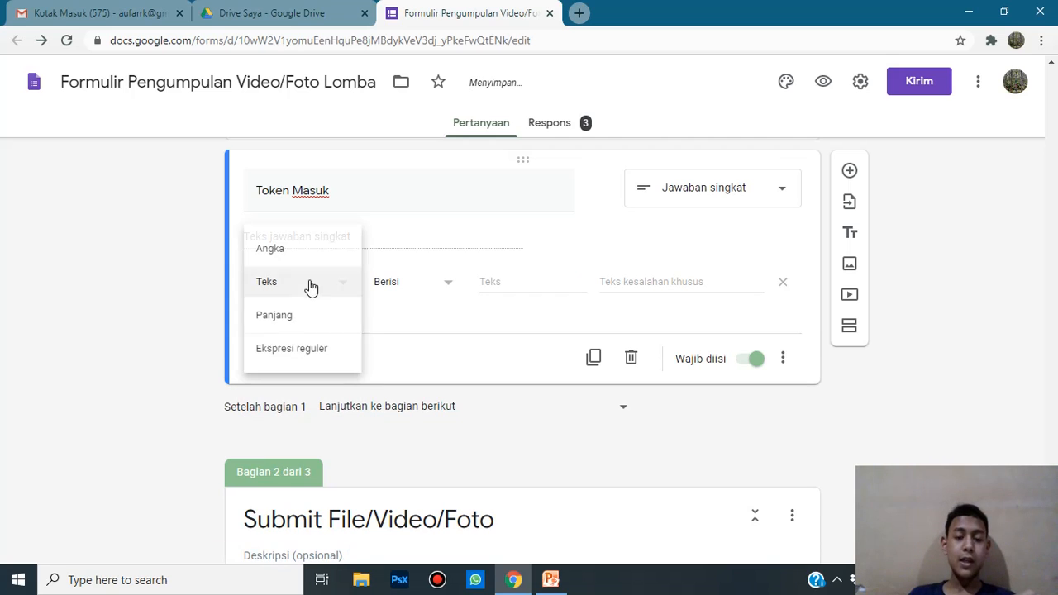
click(122, 275)
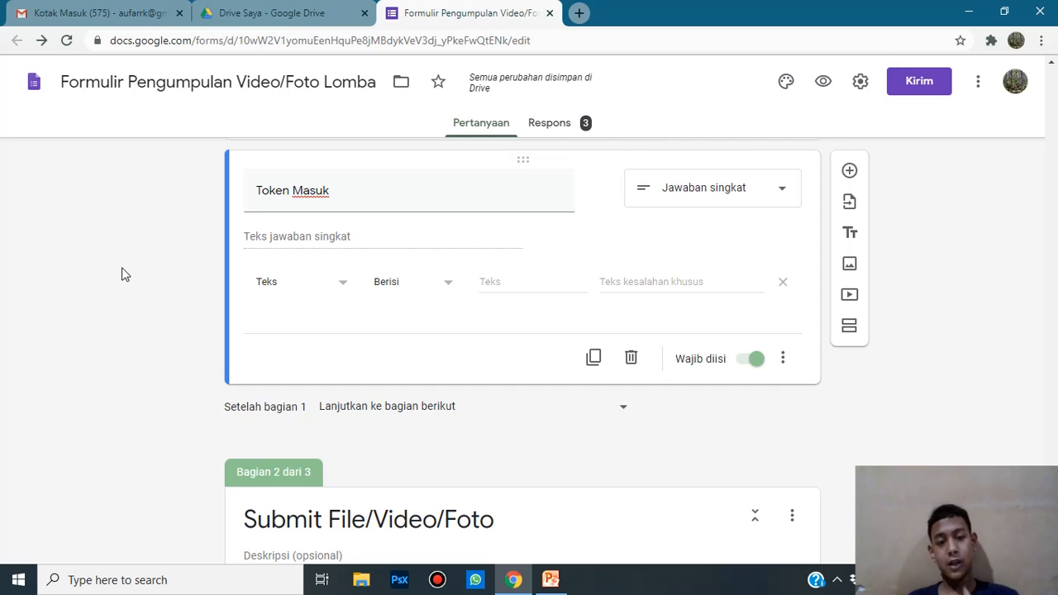
click(273, 290)
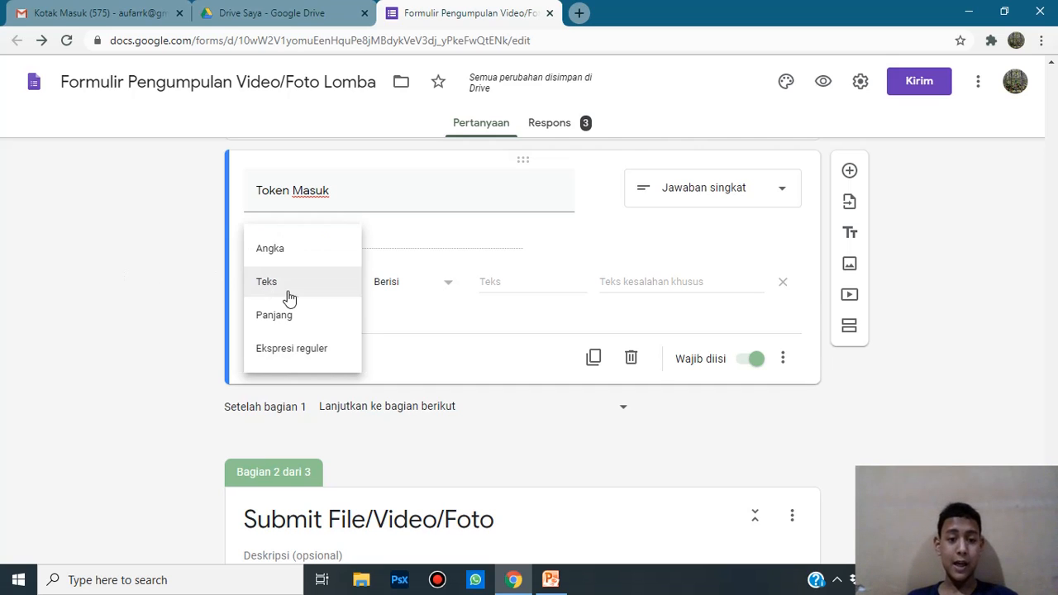
click(299, 281)
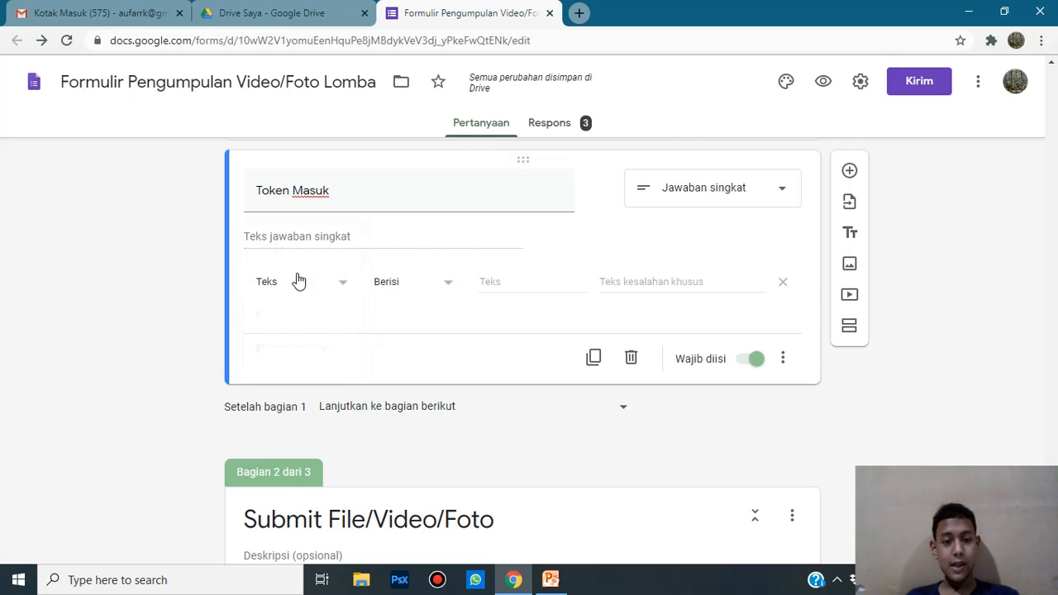
click(399, 291)
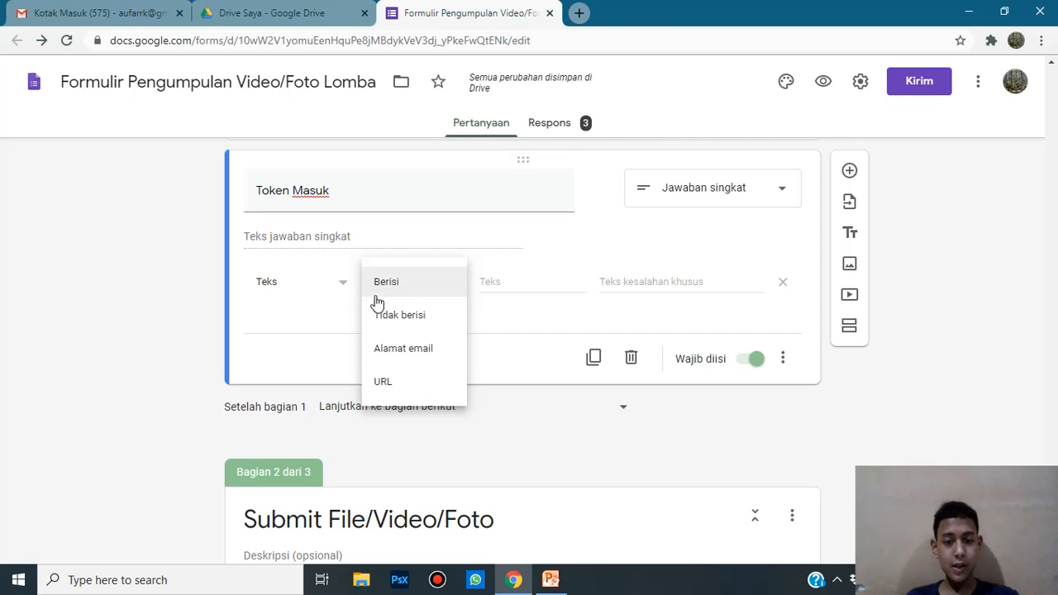
click(390, 291)
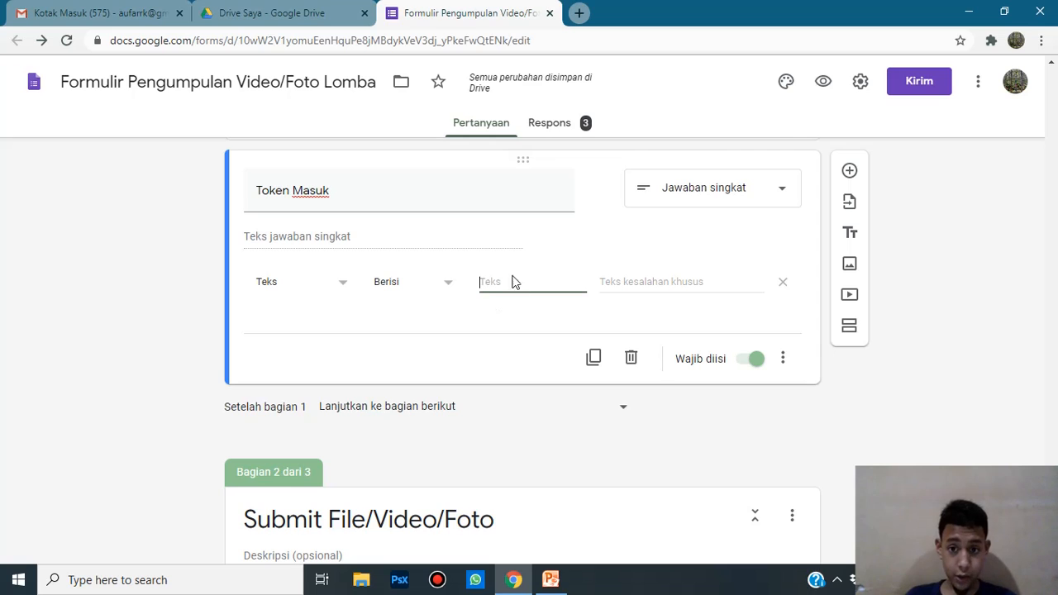
click(669, 276)
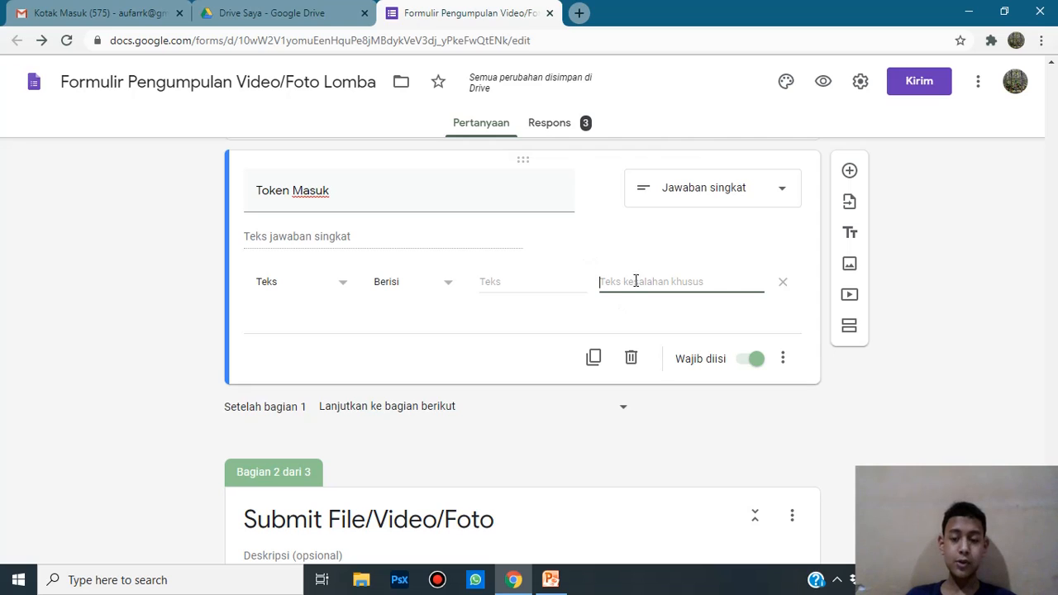
click(499, 277)
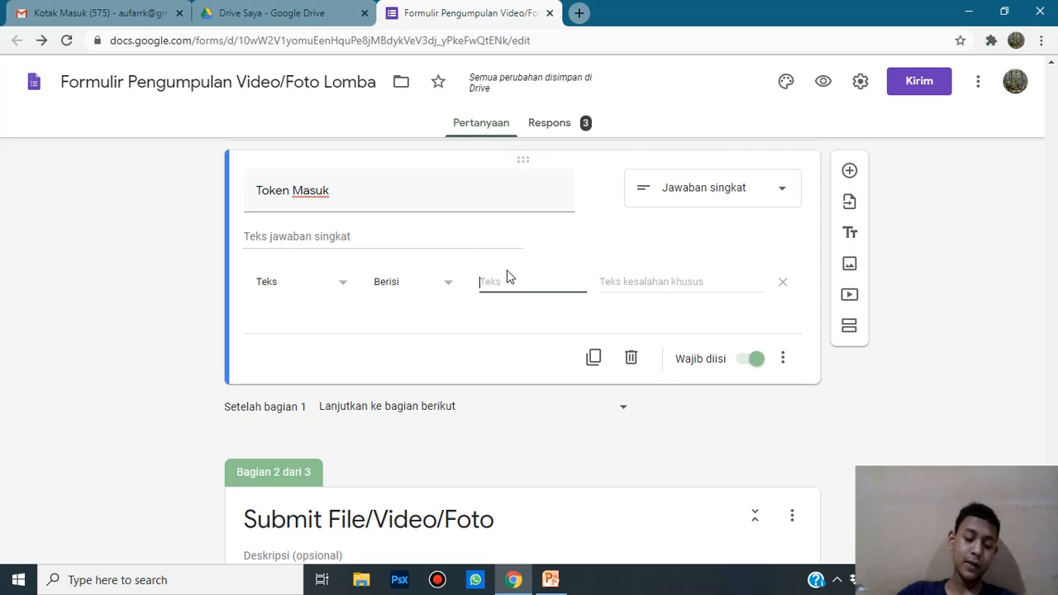
text(Tokenajadeh)
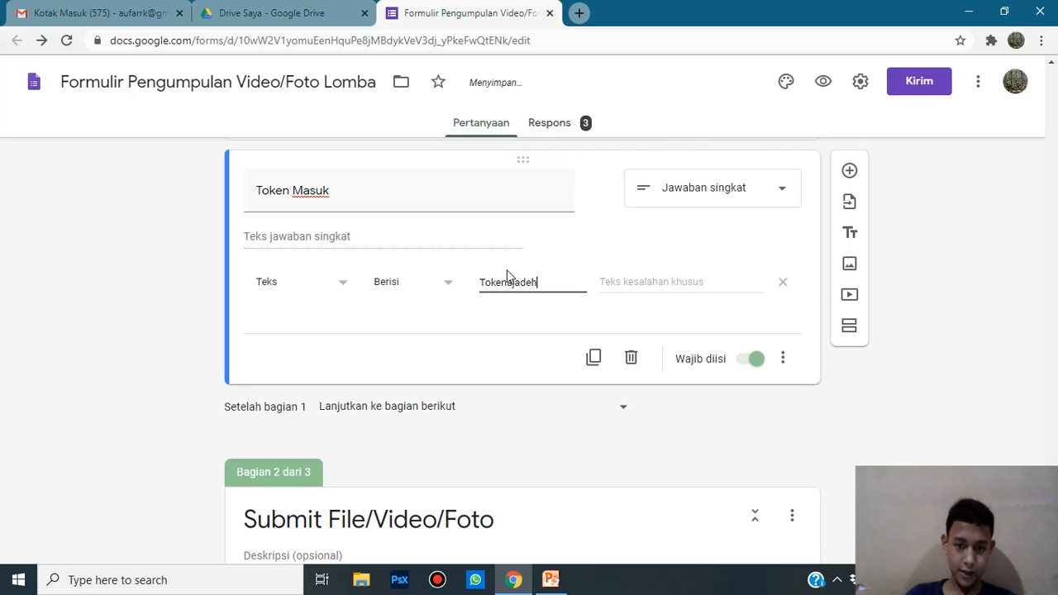
click(495, 326)
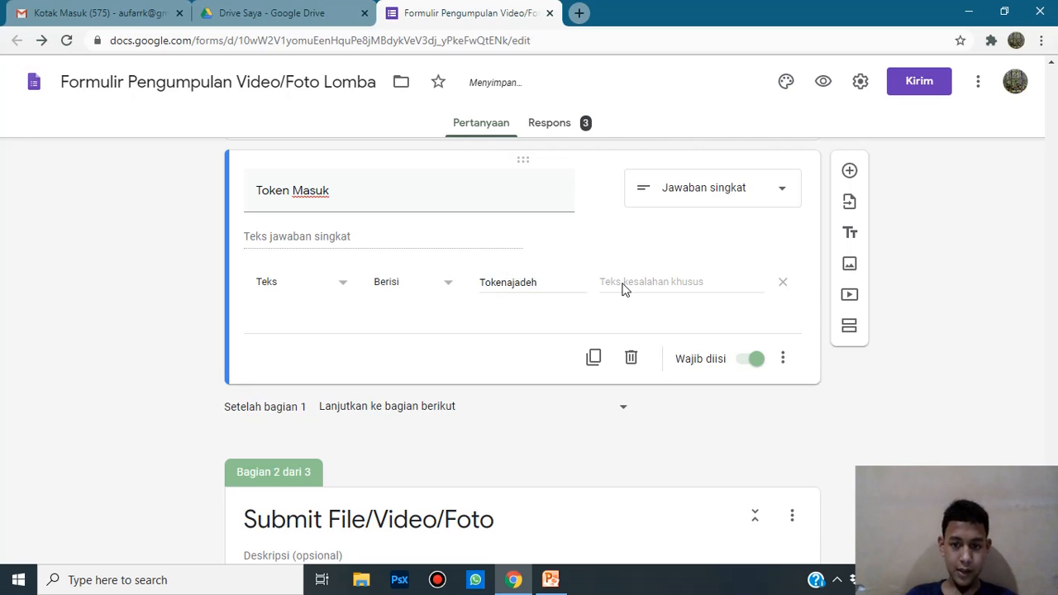
Step: Set the validation's custom error message to 'Token Salah'
click(684, 277)
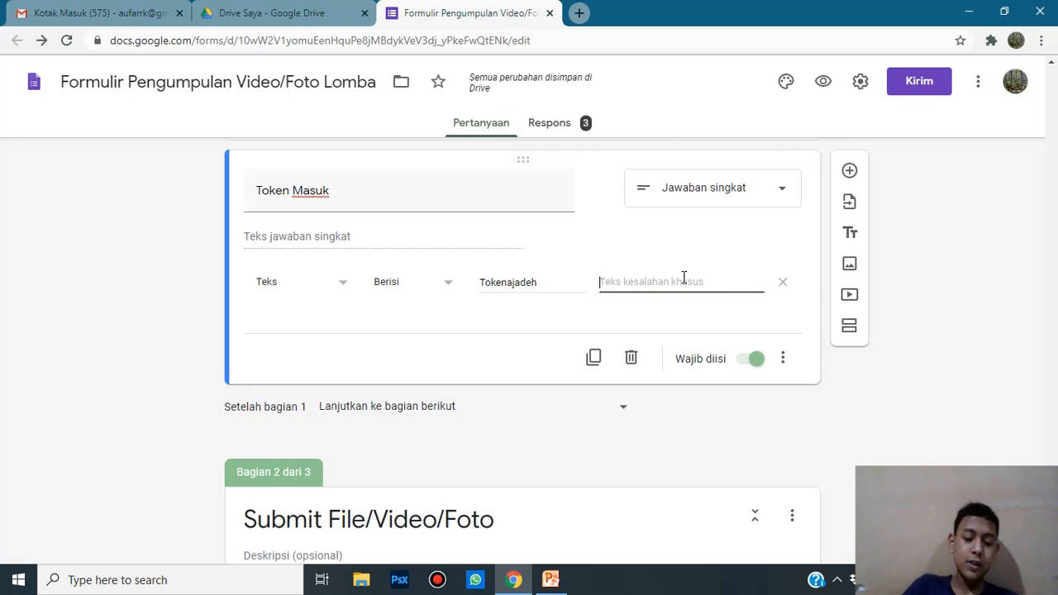
text(To)
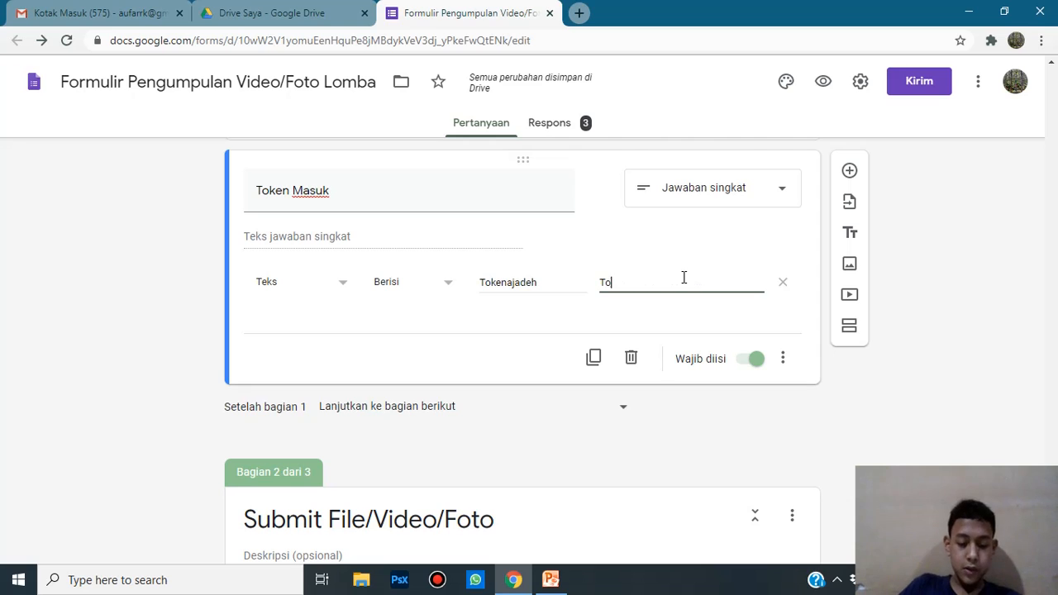
text(ken S)
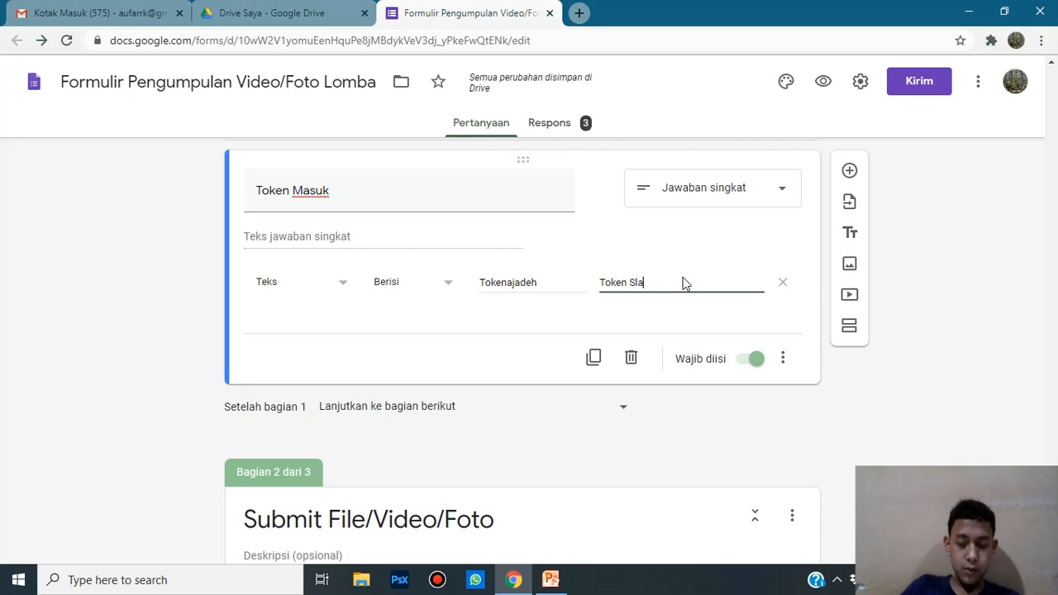
text(la)
key(BackSpace)
key(BackSpace)
text(alah)
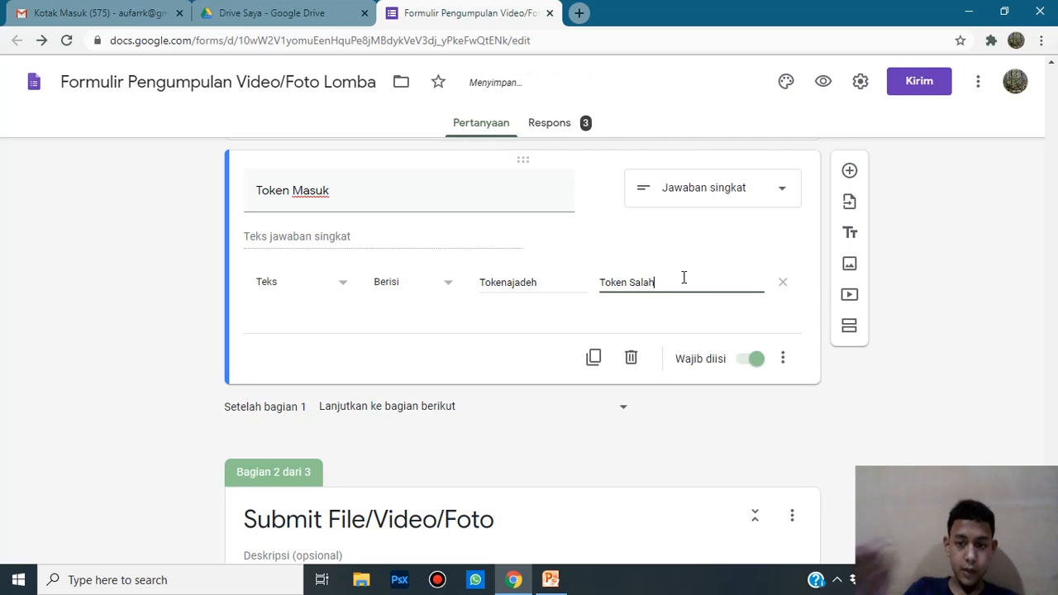
click(328, 352)
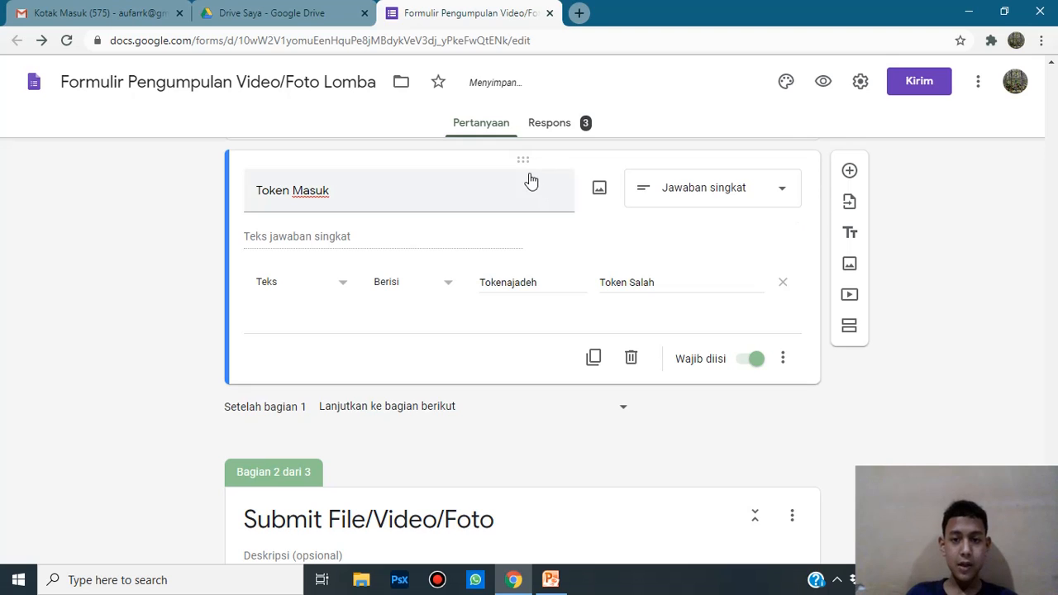
Step: Preview the form and answer Test 1 as the full name and 8A as the class
click(824, 83)
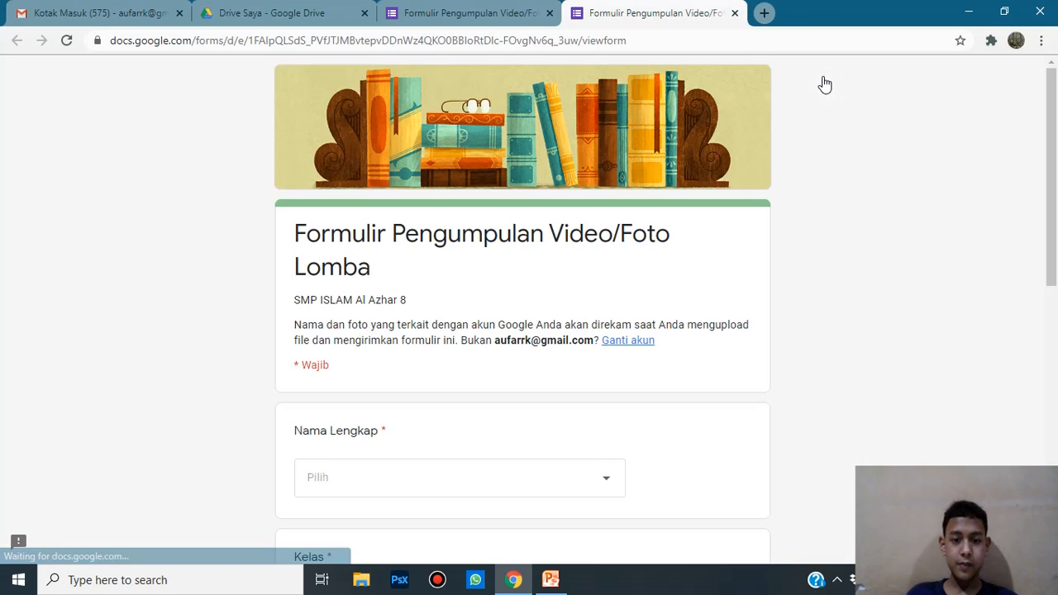
scroll(822, 85, down, 4)
click(545, 166)
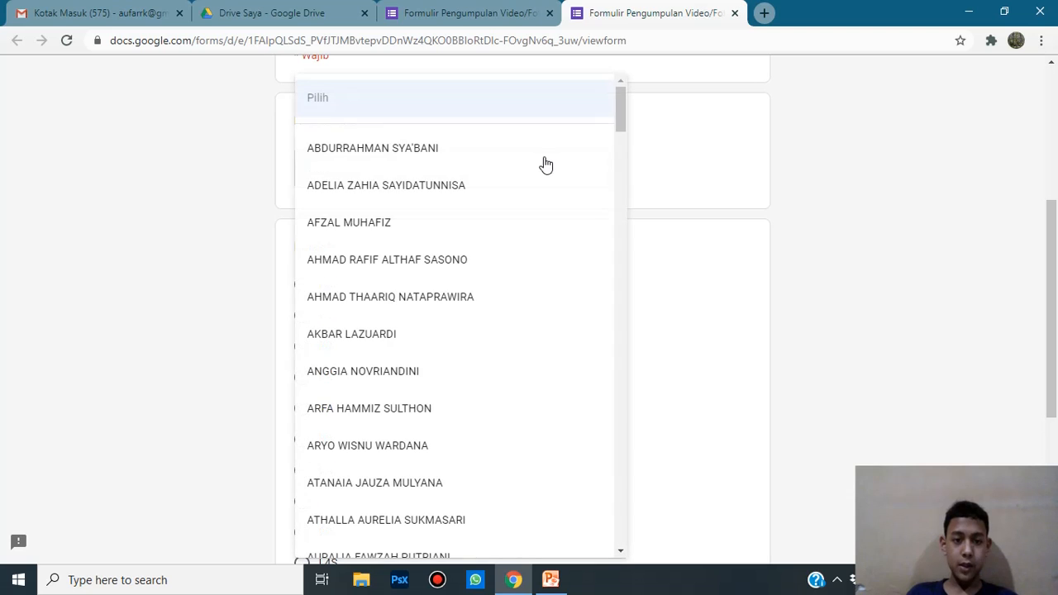
scroll(480, 406, down, 4)
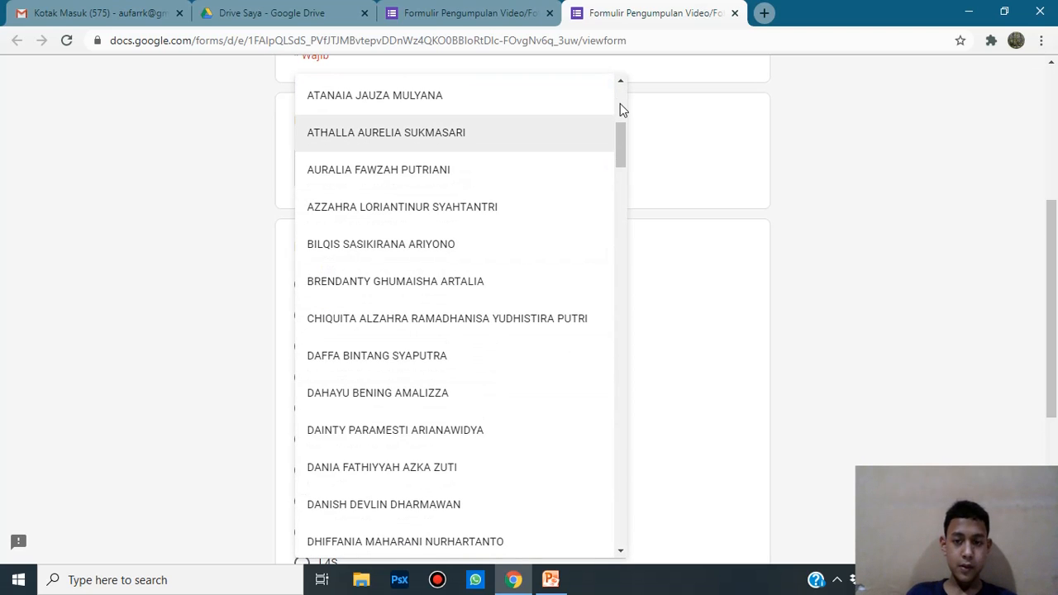
drag(621, 149, 621, 519)
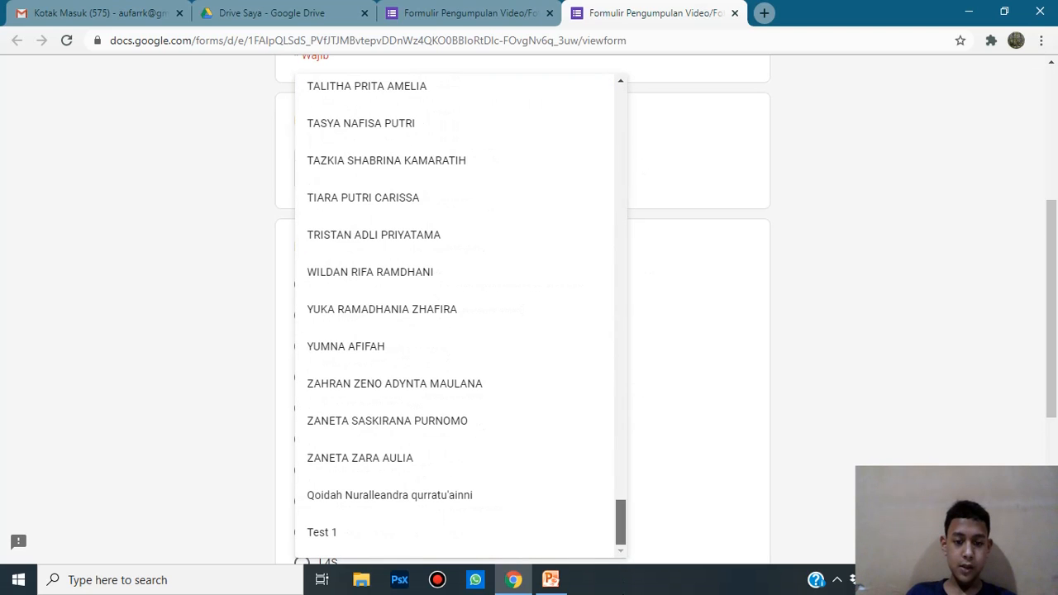
click(461, 532)
scroll(335, 225, down, 3)
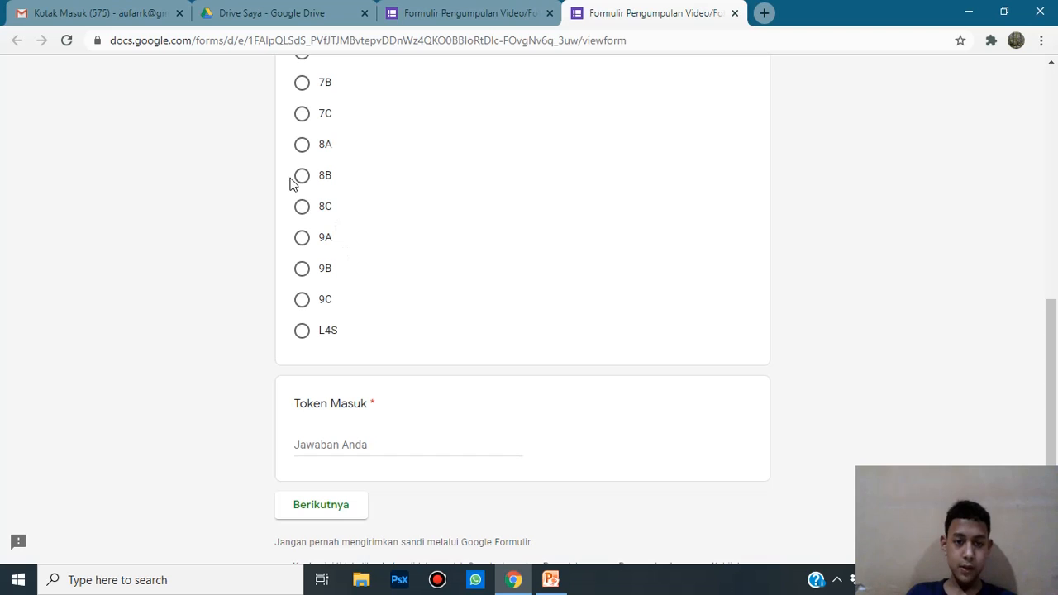
click(301, 147)
scroll(354, 354, down, 1)
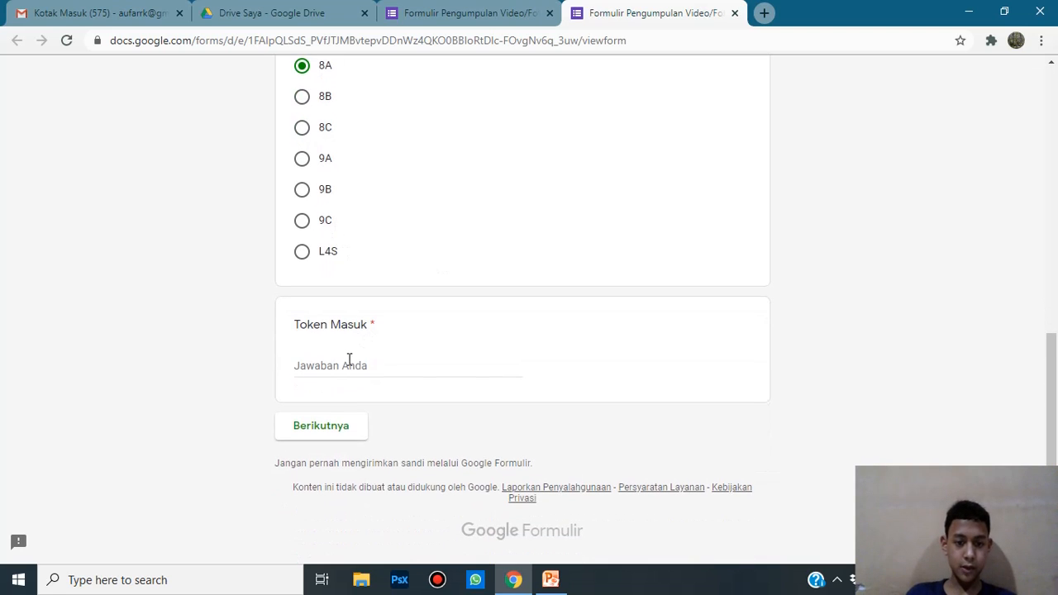
Step: Enter a wrong token in Token Masuk and try to continue, triggering the Token Salah error
click(347, 364)
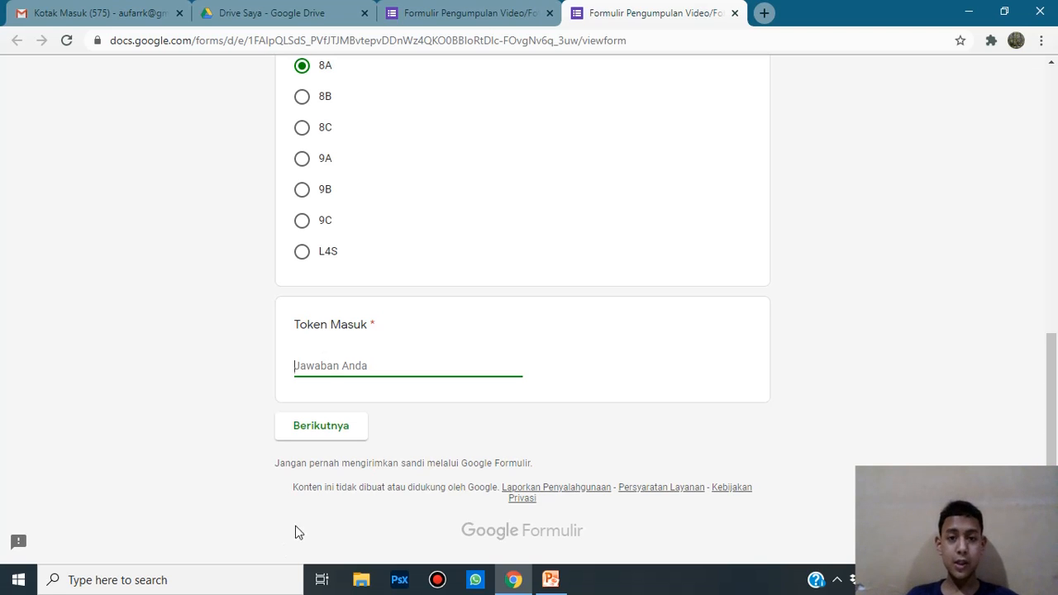
click(489, 10)
click(686, 10)
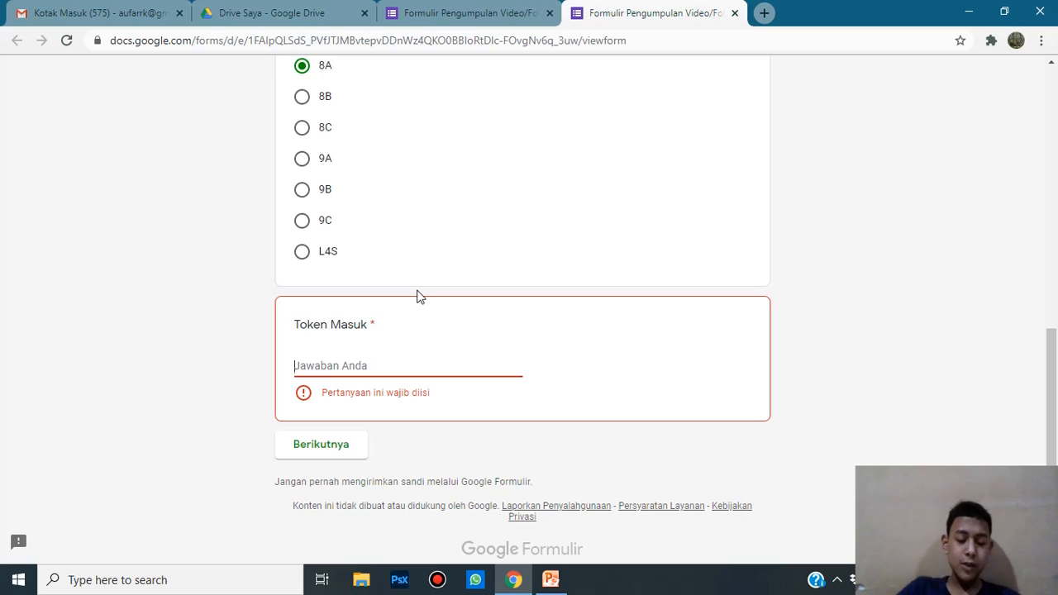
text(t)
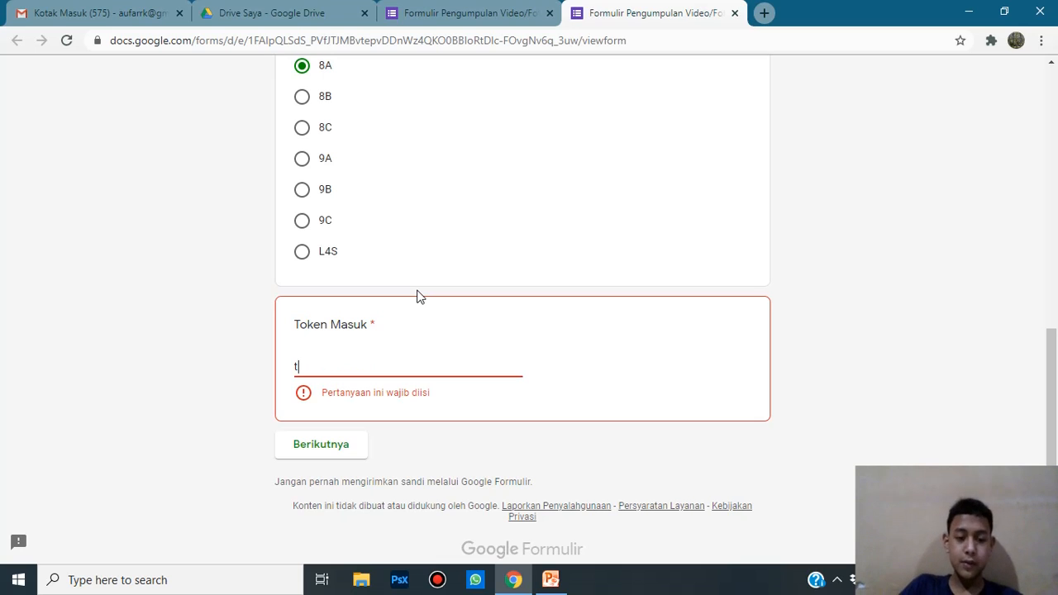
key(BackSpace)
text(To)
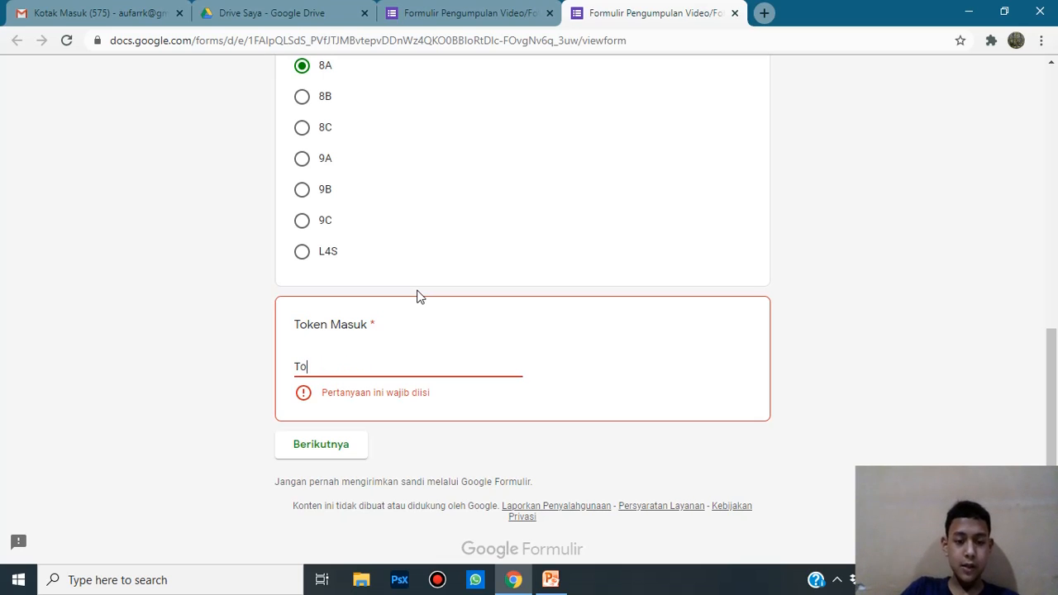
text(kensdwljf)
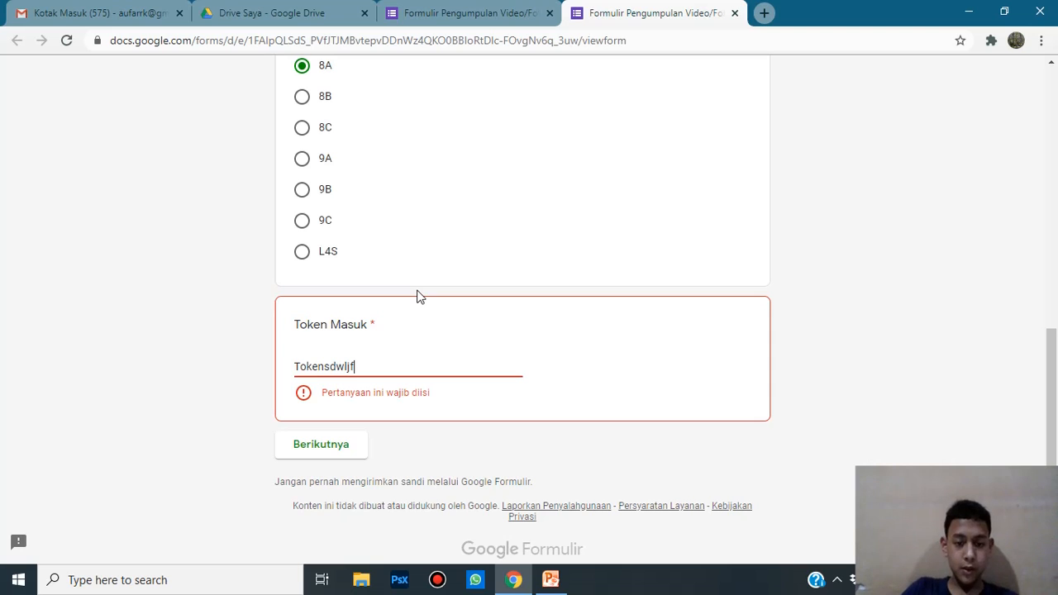
click(307, 517)
click(327, 447)
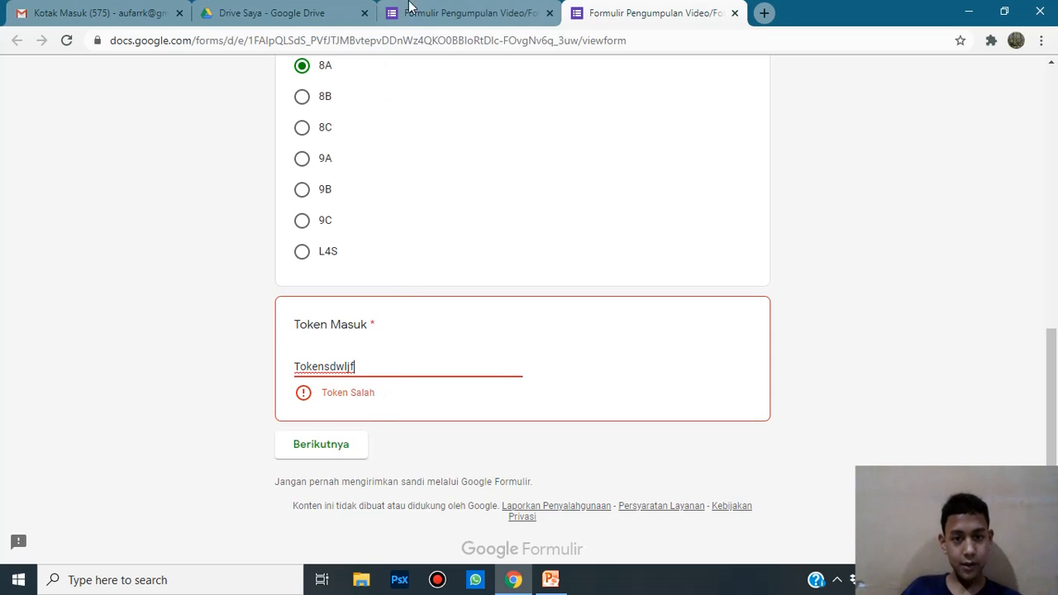
Step: Inspect the Token Salah error message under the Token Masuk answer
click(451, 9)
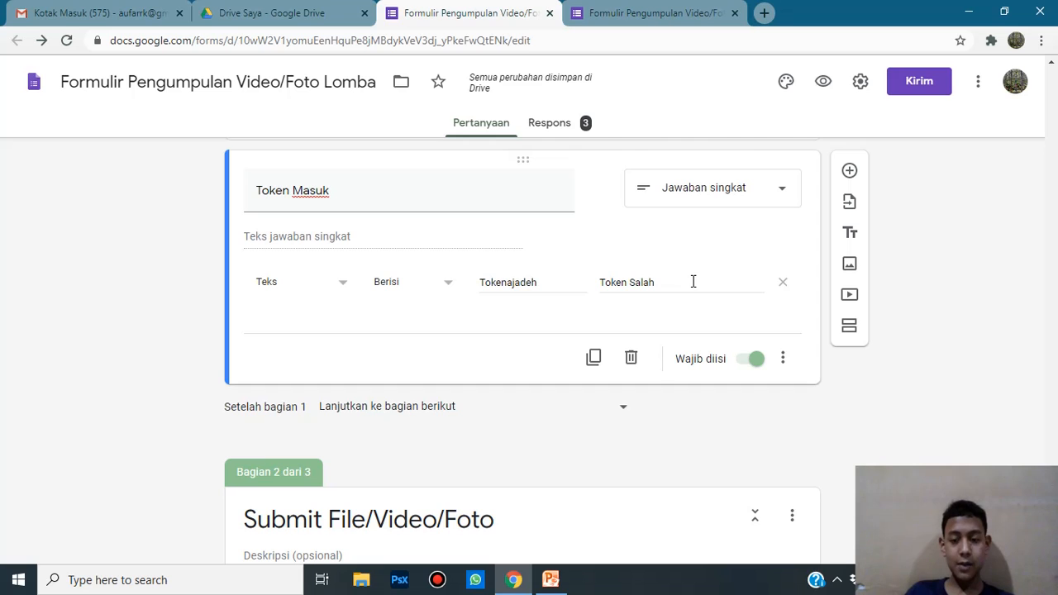
click(583, 11)
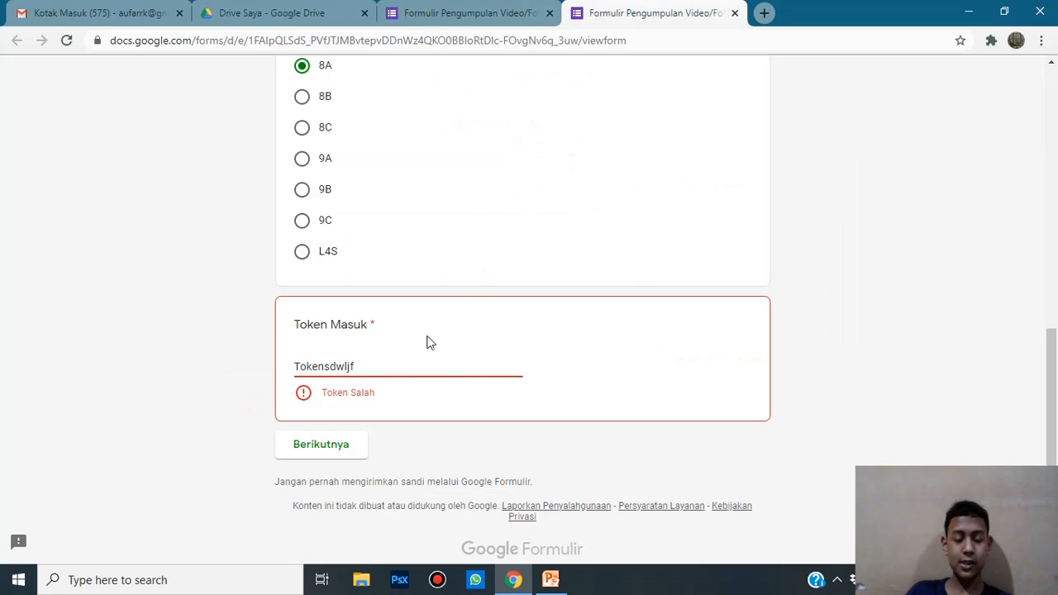
drag(392, 401, 334, 392)
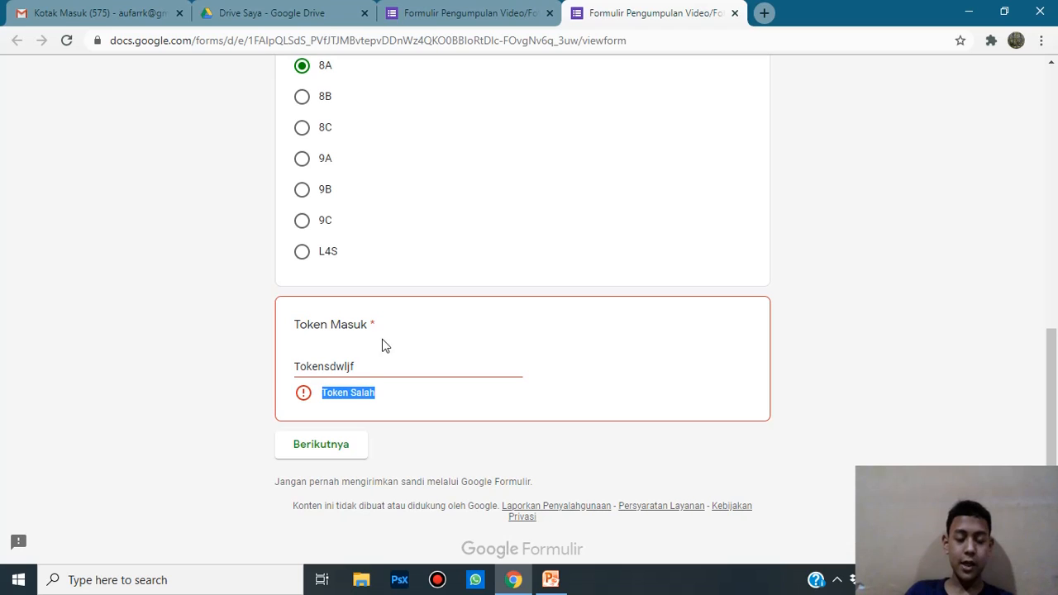
click(383, 373)
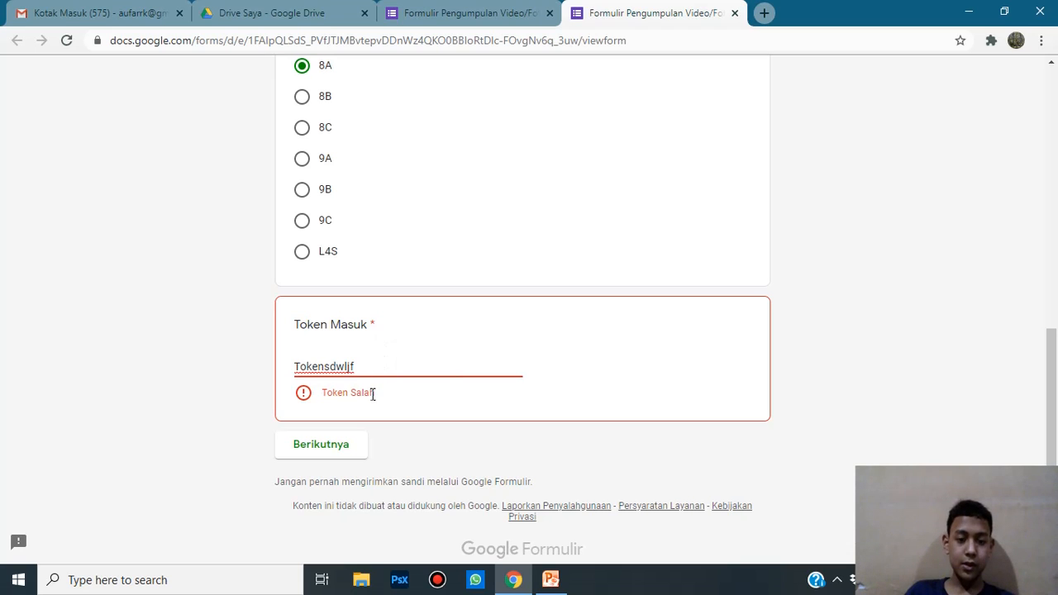
drag(374, 393, 334, 393)
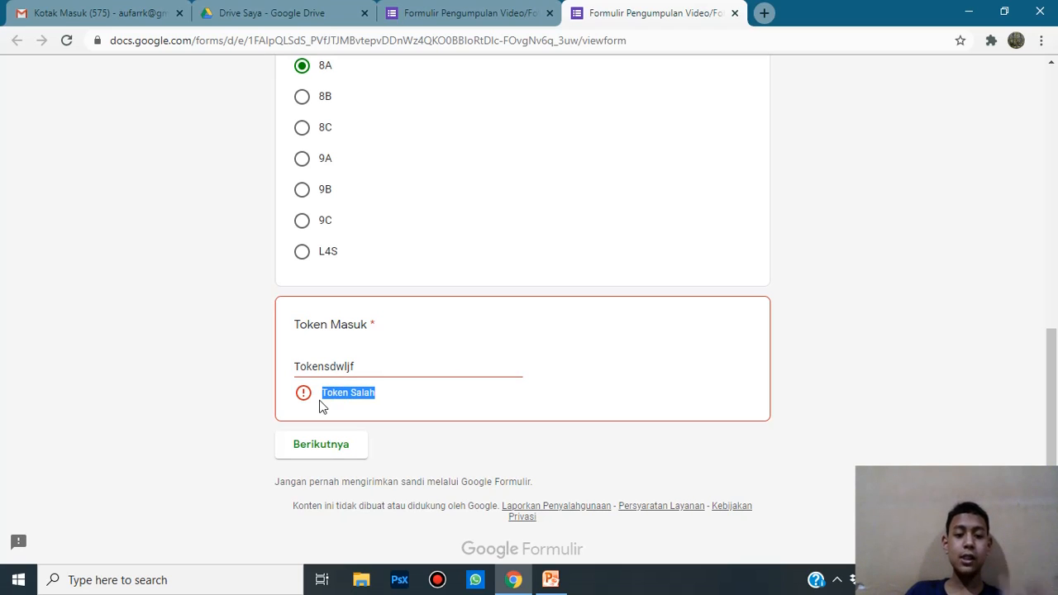
click(377, 389)
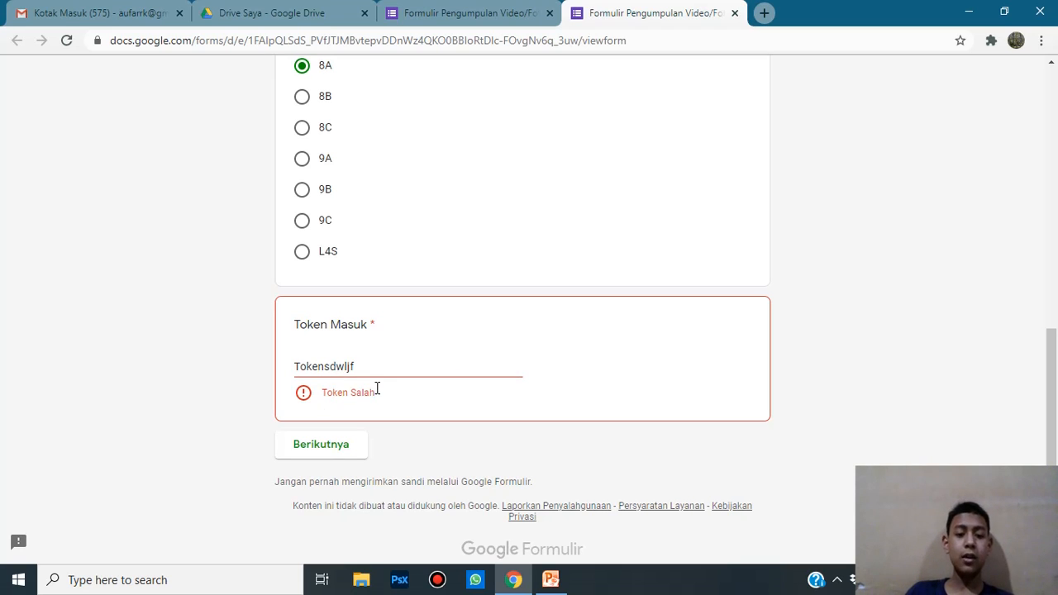
click(430, 5)
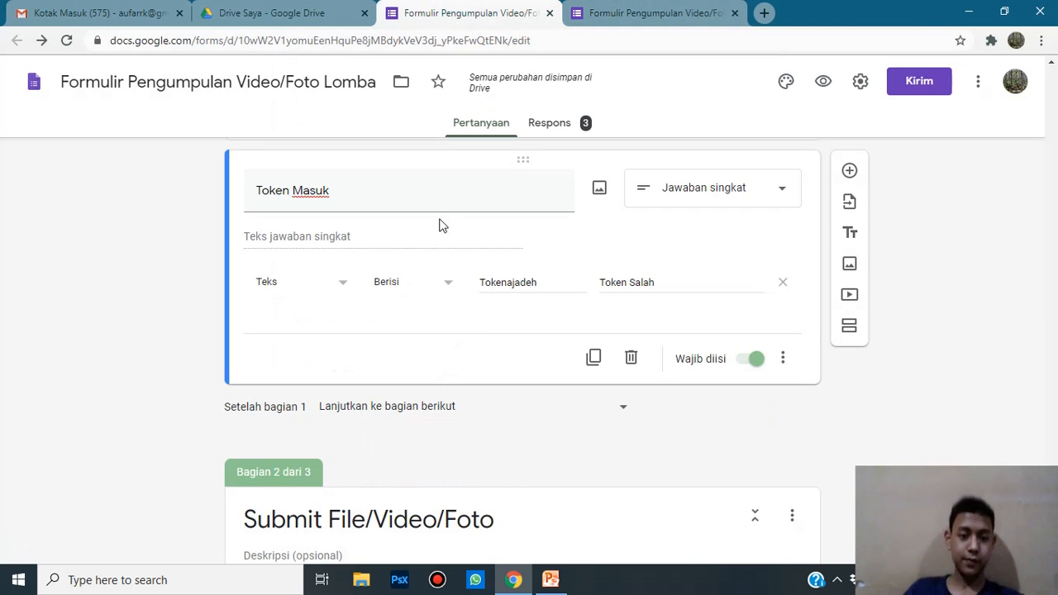
click(659, 7)
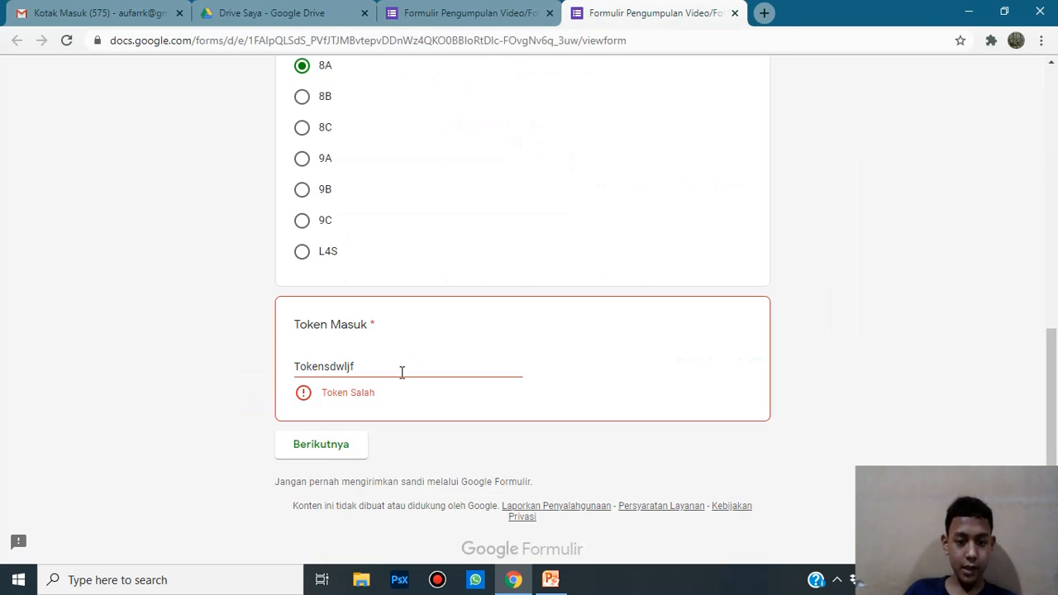
Step: Replace the wrong answer with the correct entry token and advance to the upload section
drag(402, 371, 244, 366)
key(BackSpace)
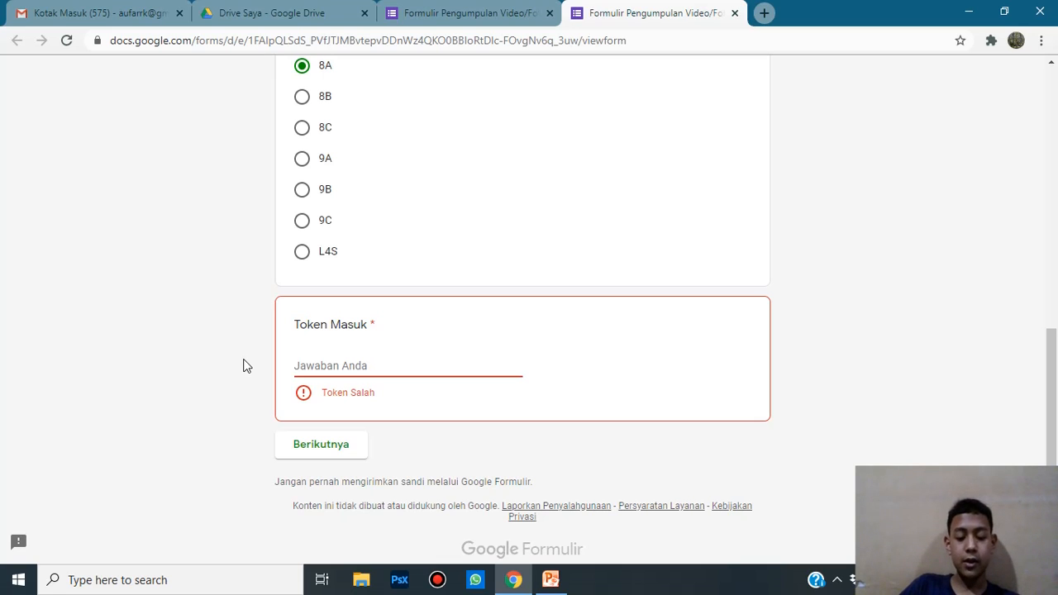
text(to)
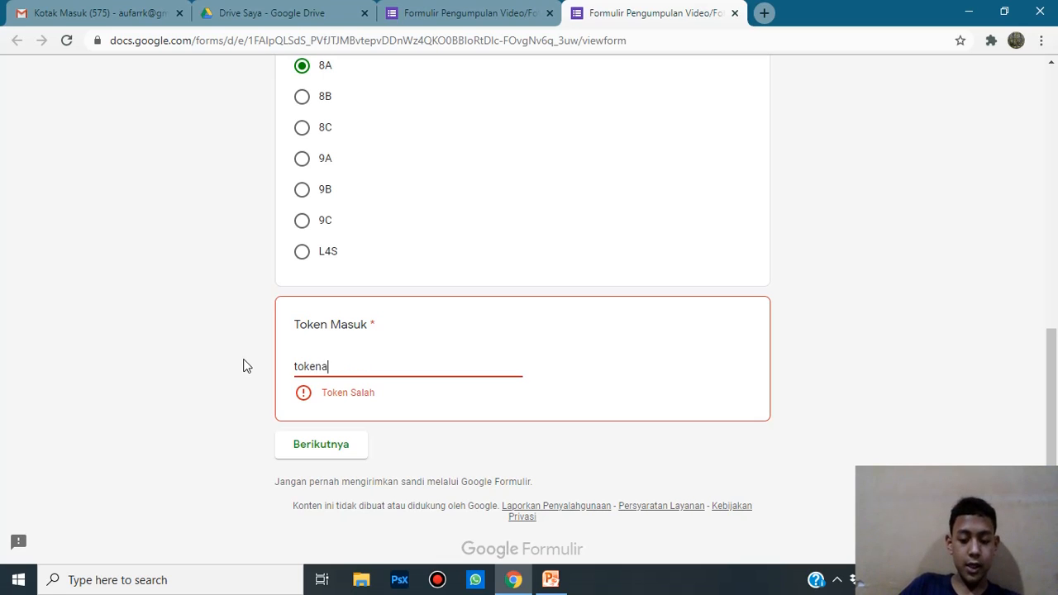
text(kena)
key(BackSpace)
key(BackSpace)
key(BackSpace)
key(BackSpace)
key(BackSpace)
key(BackSpace)
text(T)
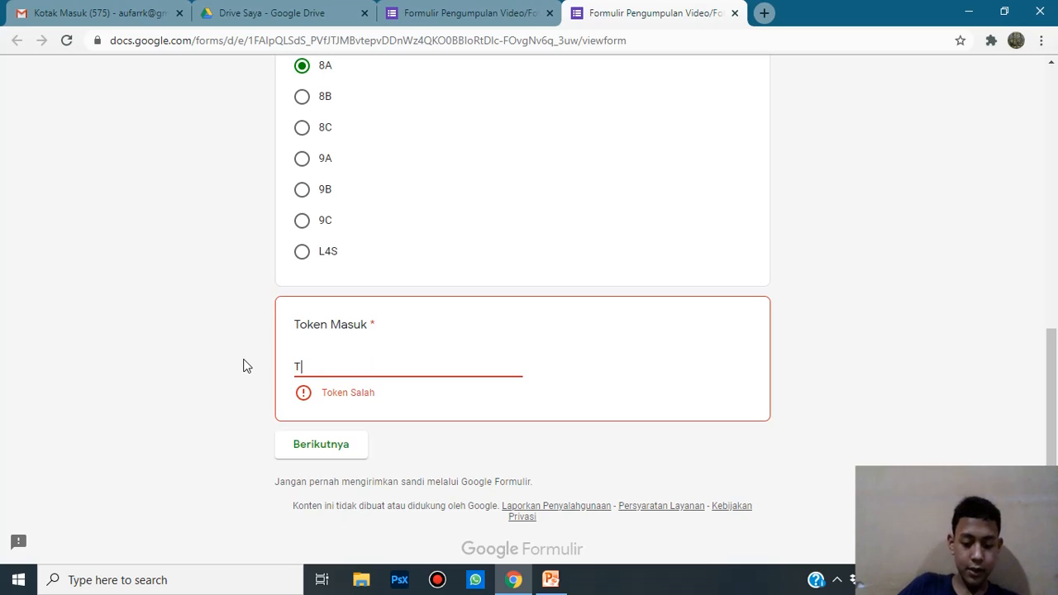
text(ok)
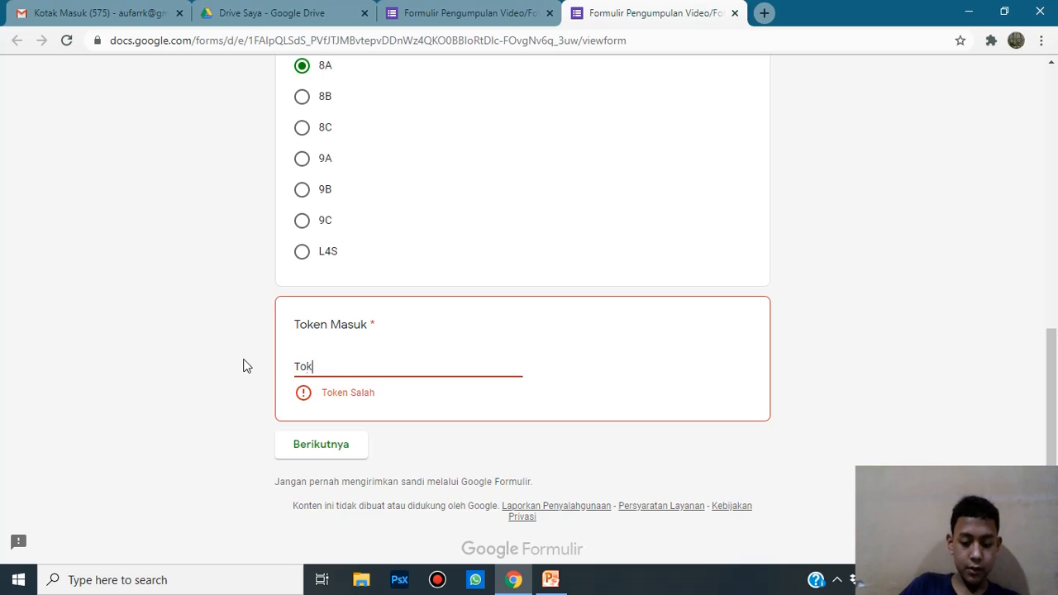
text(enadade)
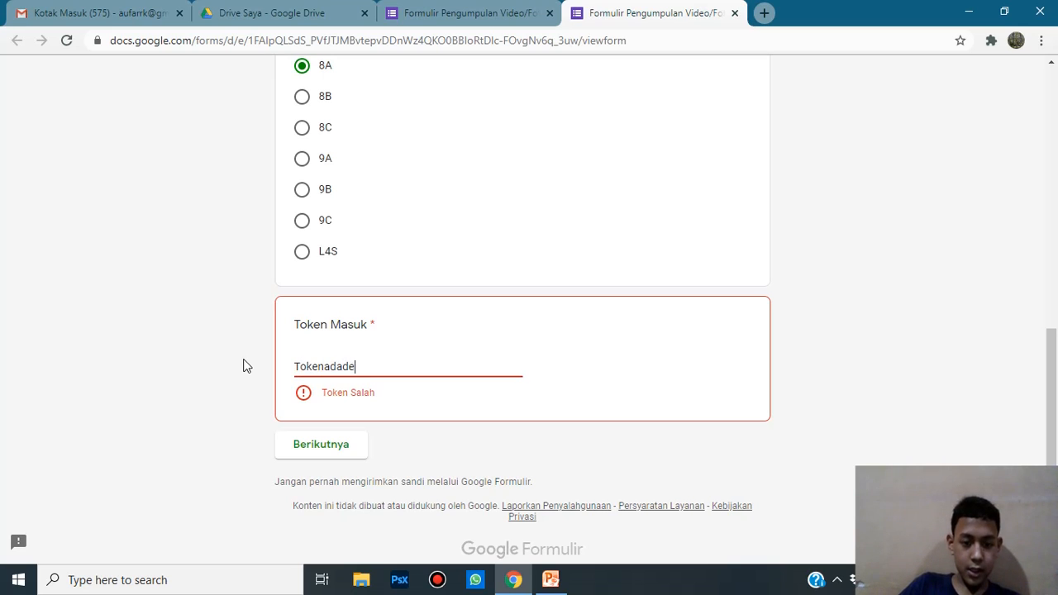
key(BackSpace)
key(BackSpace)
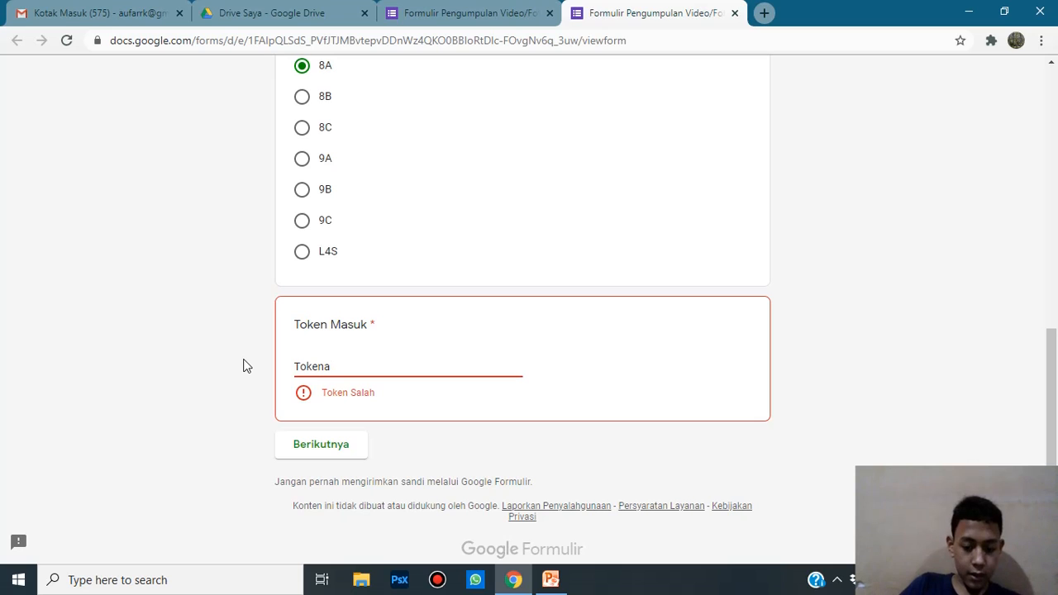
text(jadeh)
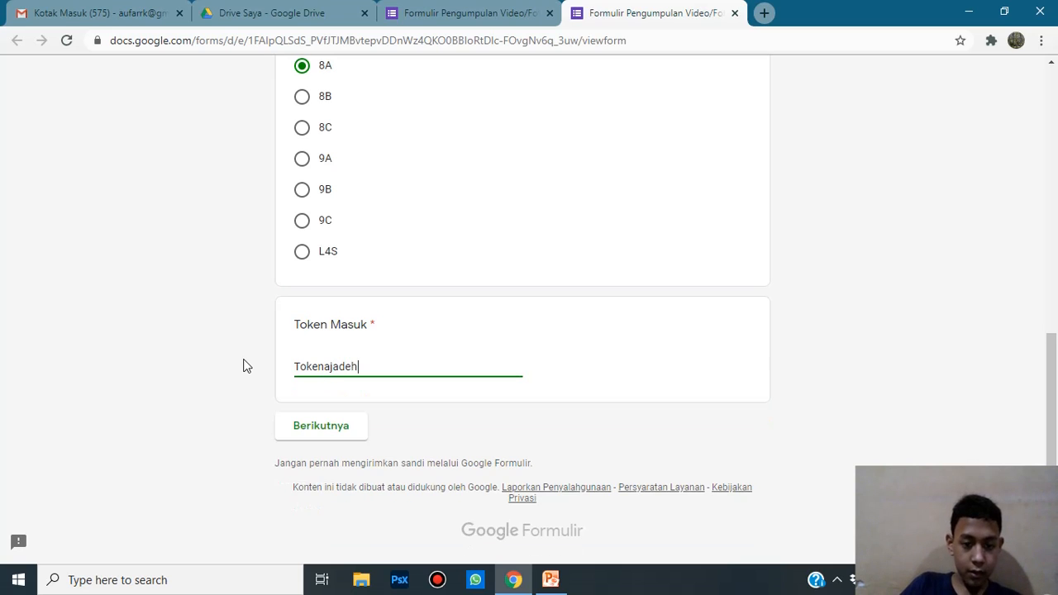
click(321, 443)
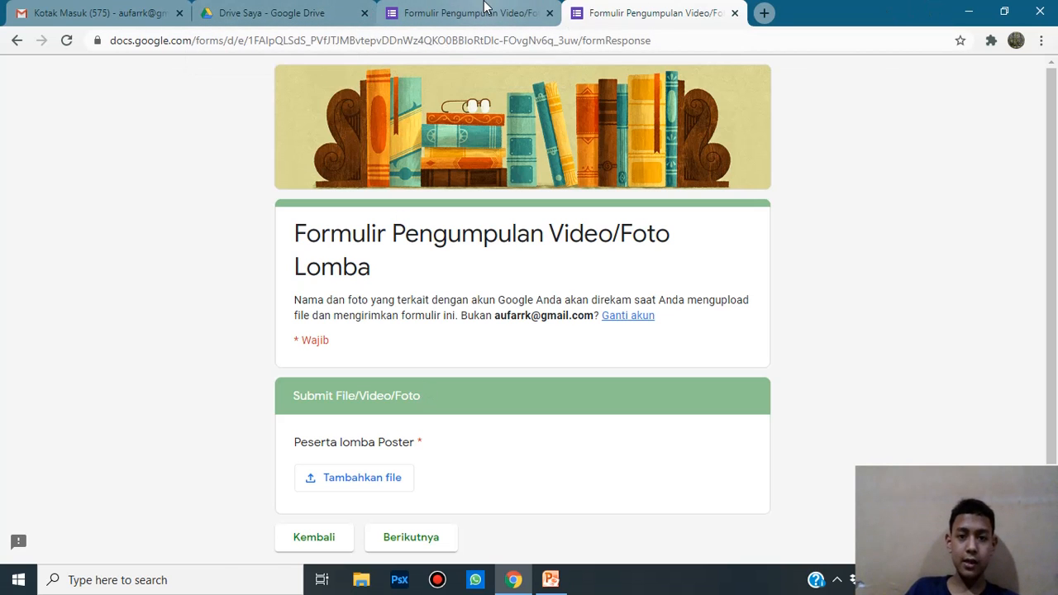
click(485, 12)
click(597, 7)
Step: Close the preview and review the Token Masuk validation condition, leaving Teks selected
click(734, 12)
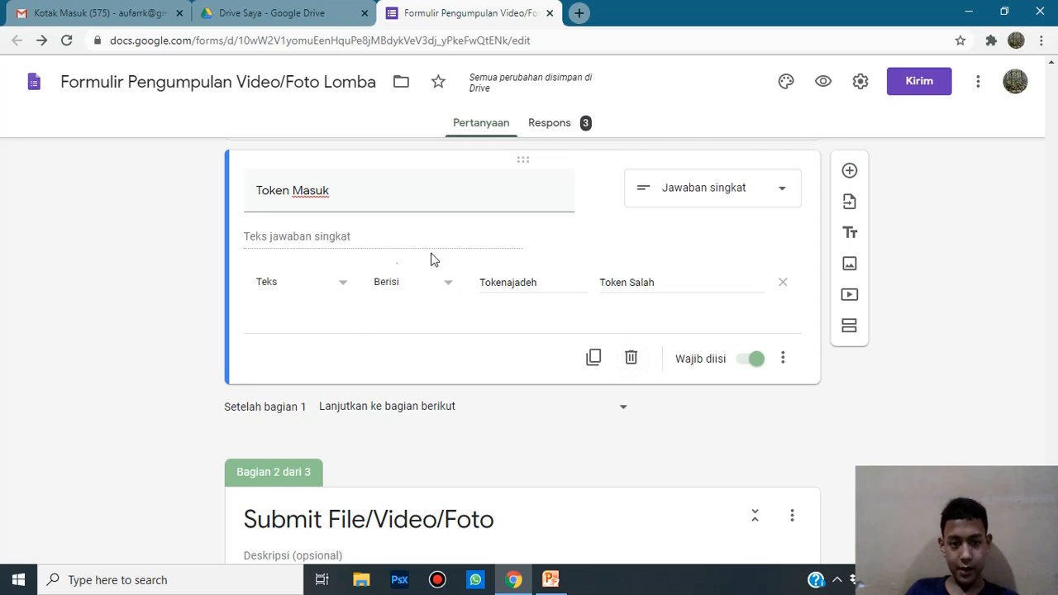
click(331, 286)
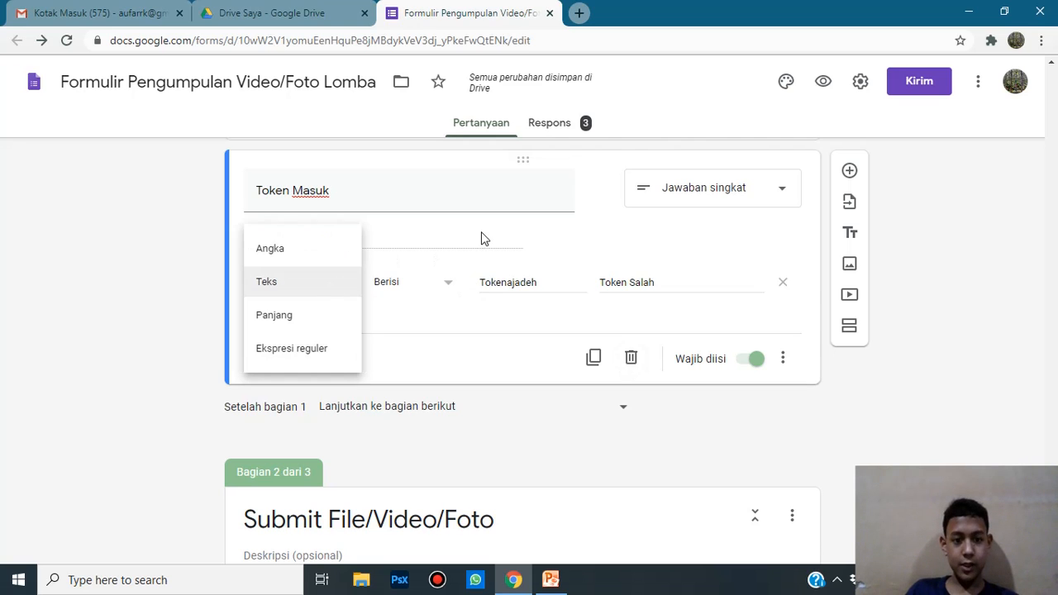
click(523, 255)
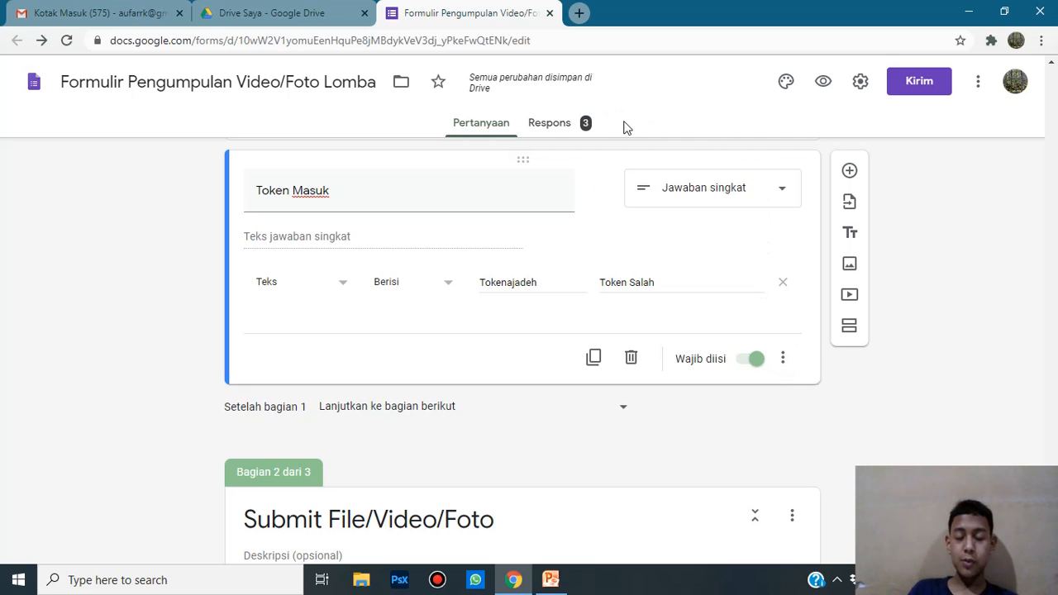
Step: Open the Respons summary and scroll through the 3 responses, Kelas pie chart and poster upload
click(579, 123)
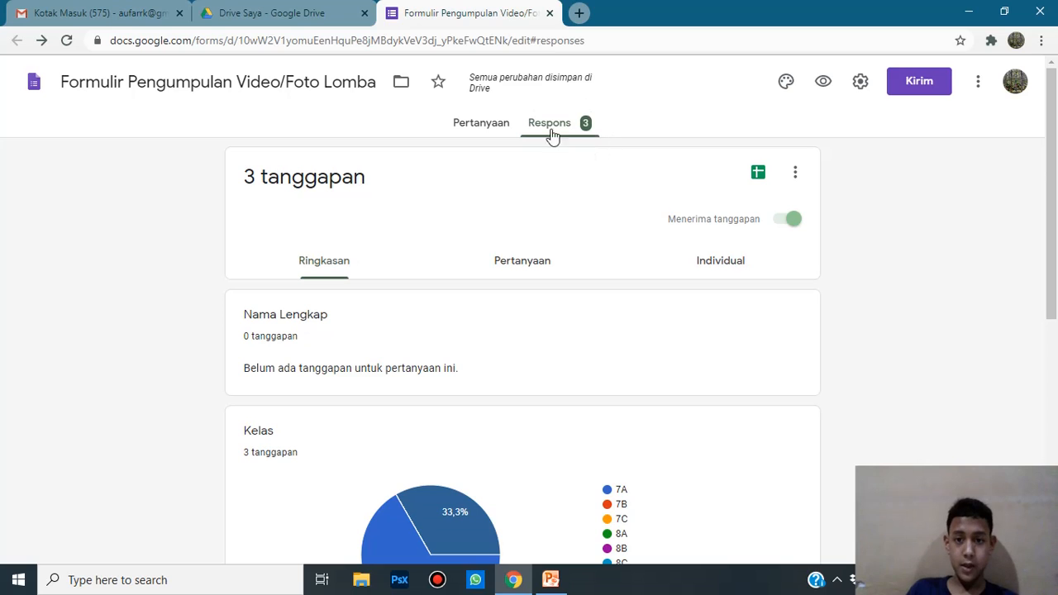
scroll(620, 186, down, 1)
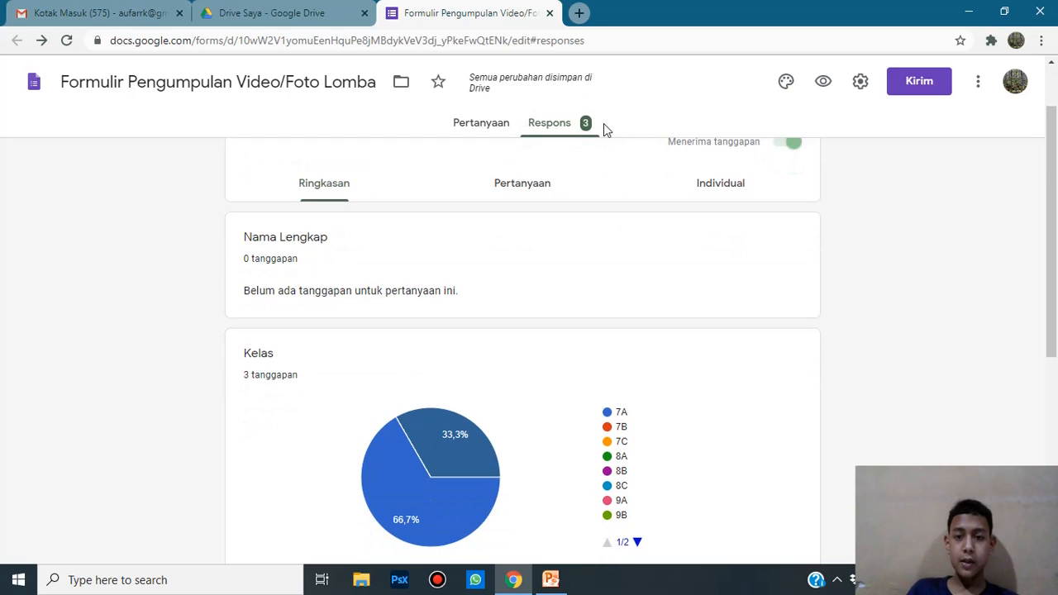
scroll(602, 125, up, 1)
scroll(1034, 208, down, 5)
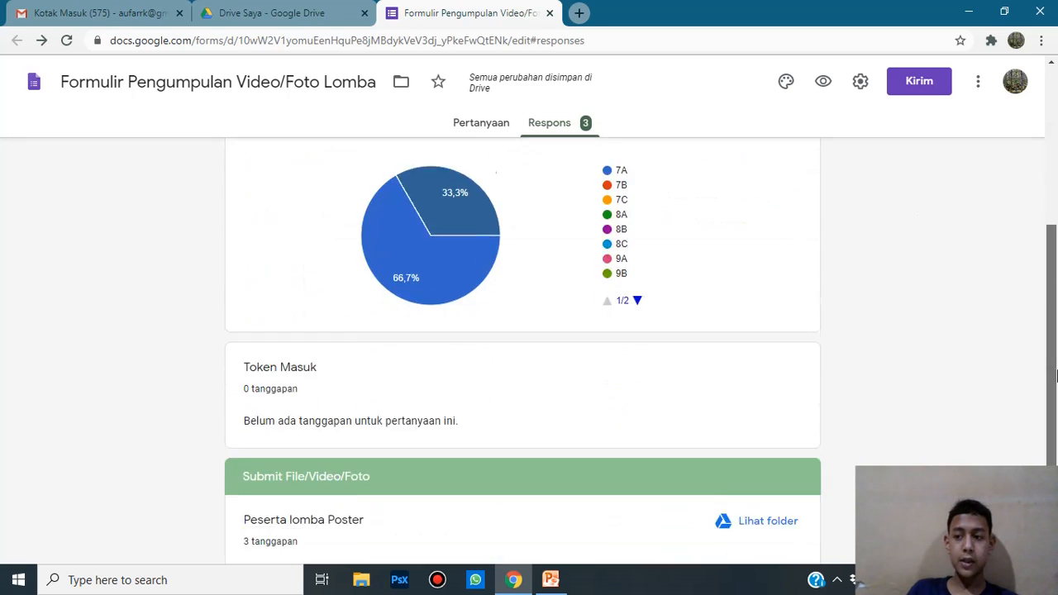
scroll(1037, 209, up, 5)
scroll(1037, 208, up, 1)
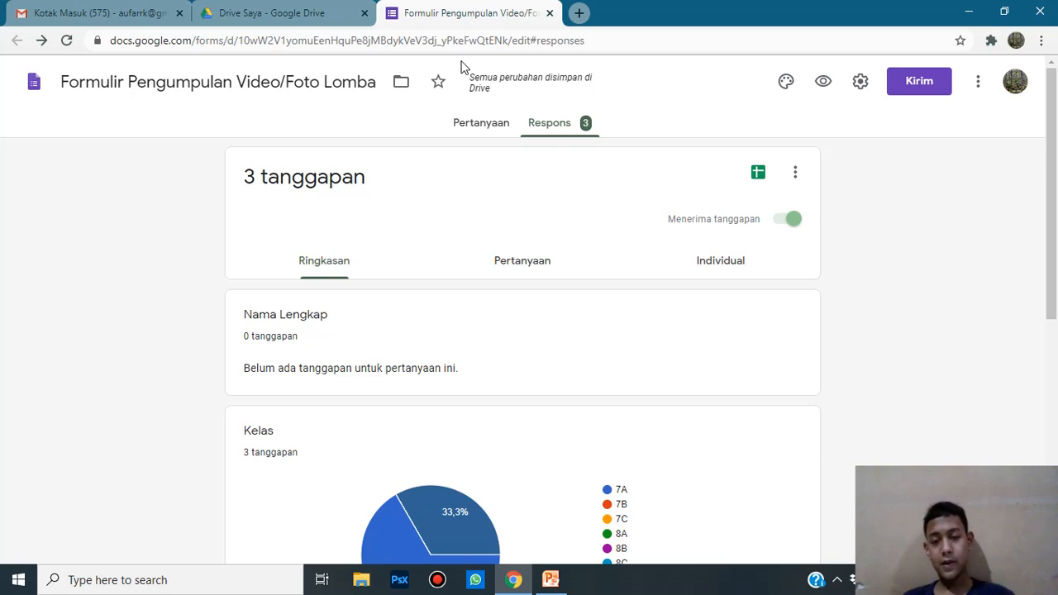
scroll(542, 165, down, 2)
scroll(541, 161, up, 2)
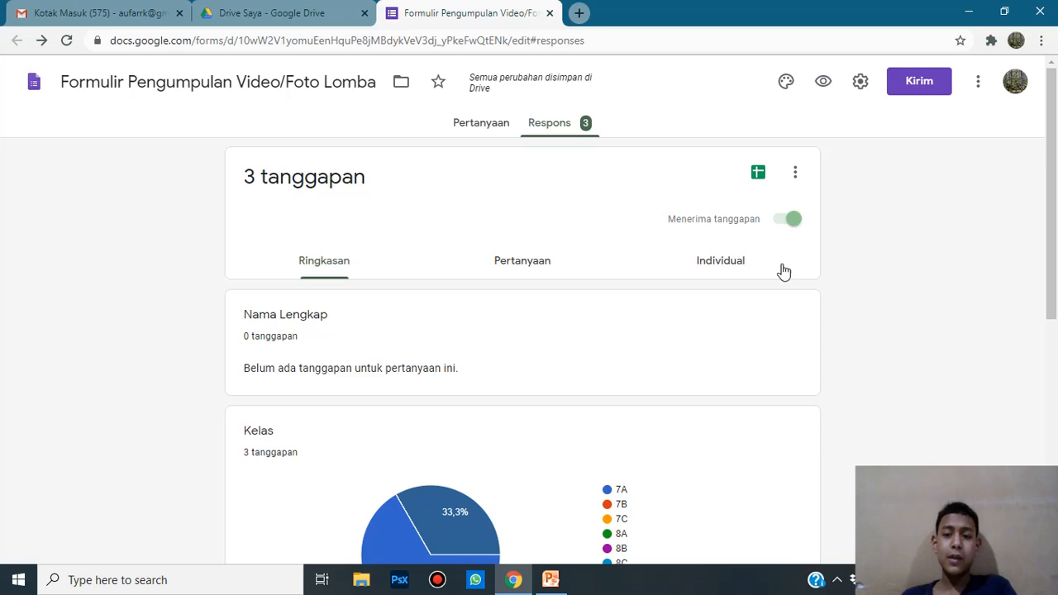
drag(1052, 240, 1056, 442)
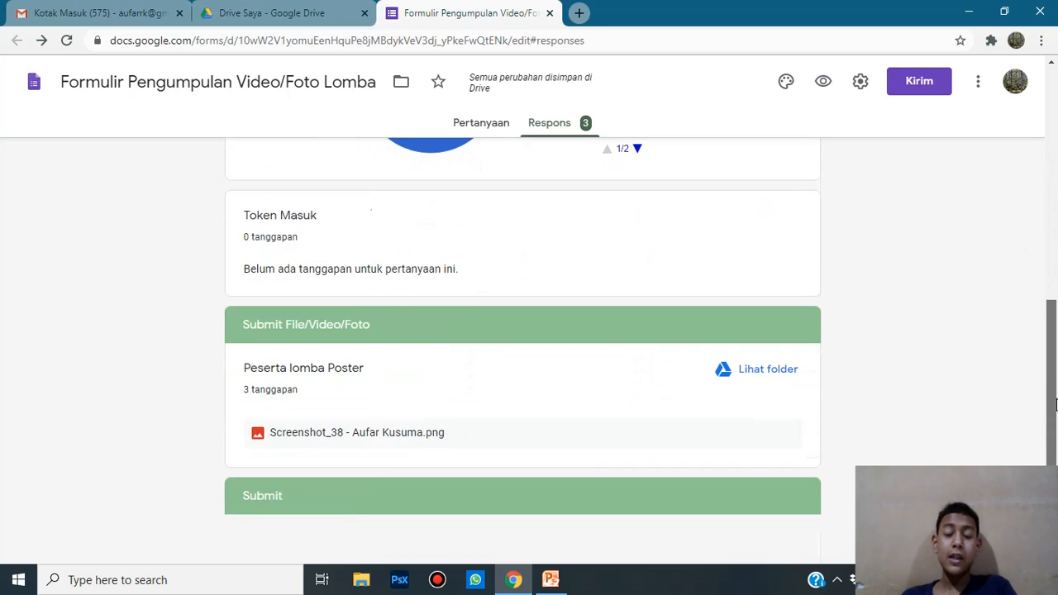
drag(1056, 404, 1028, 30)
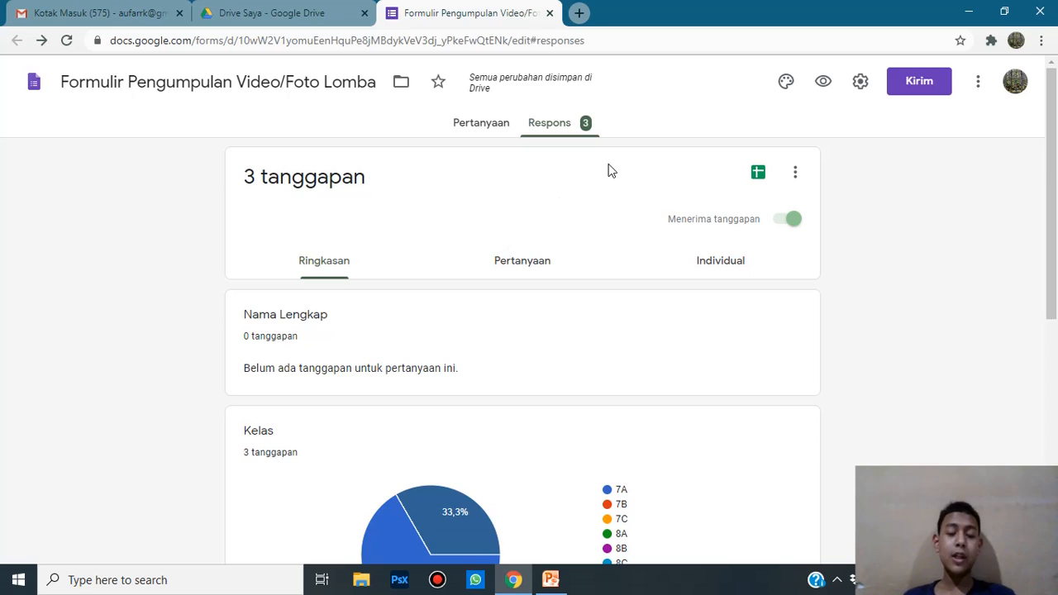
scroll(459, 268, down, 2)
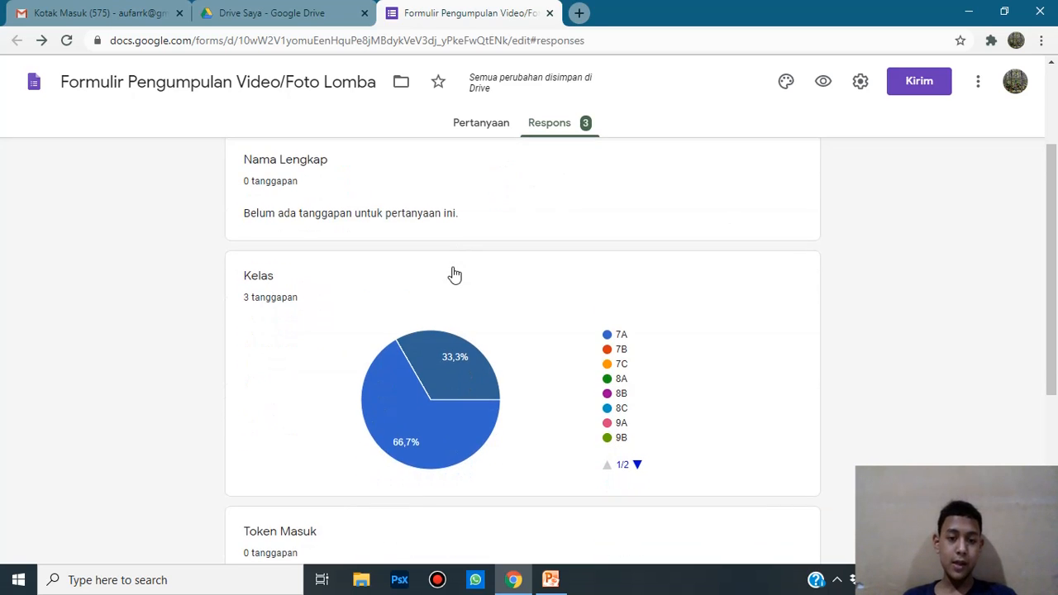
scroll(461, 267, up, 2)
scroll(494, 285, down, 4)
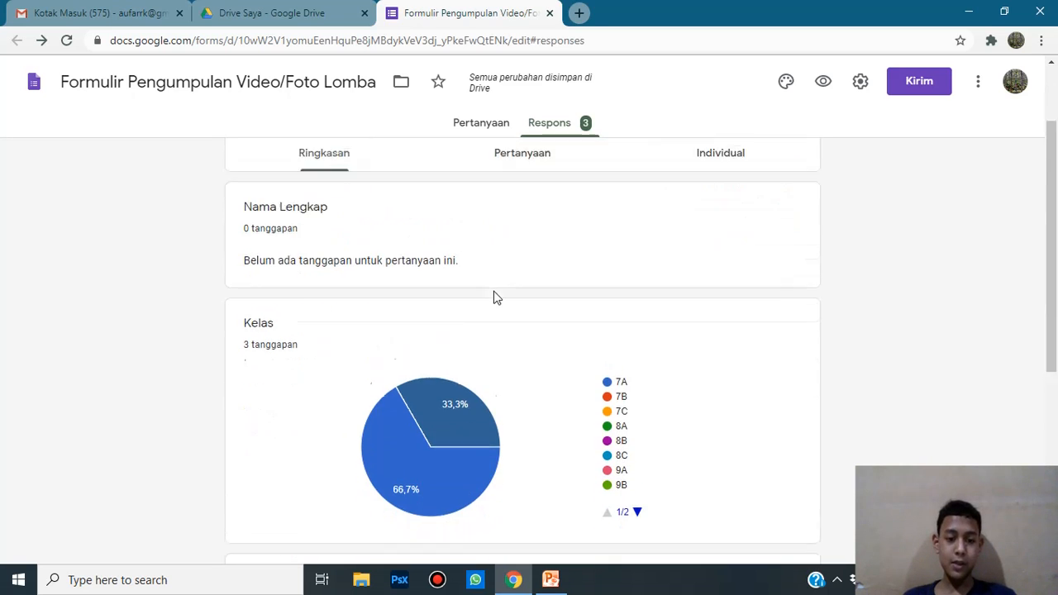
scroll(495, 281, down, 1)
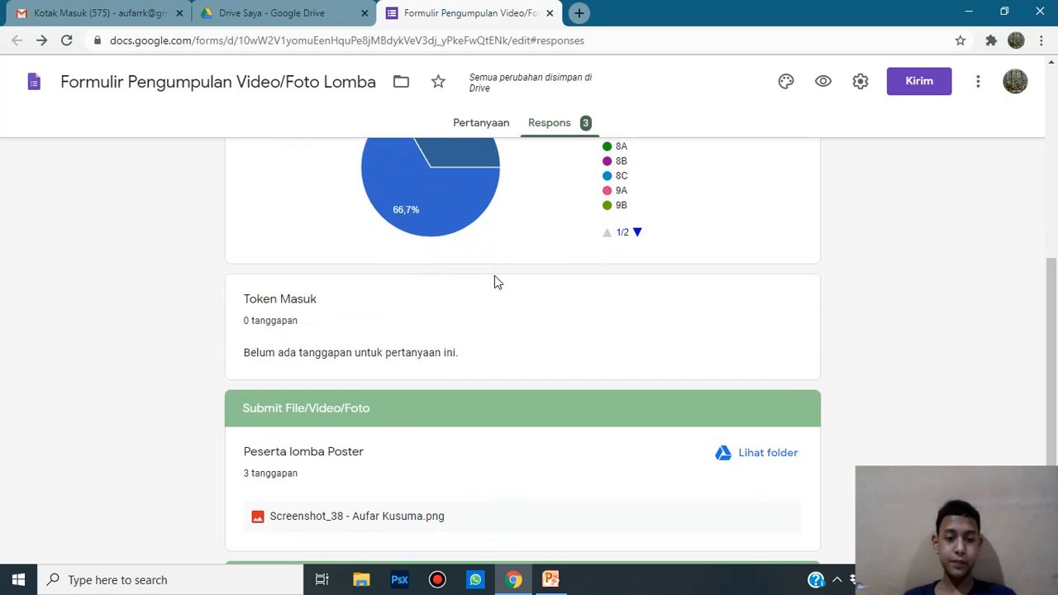
scroll(494, 281, down, 1)
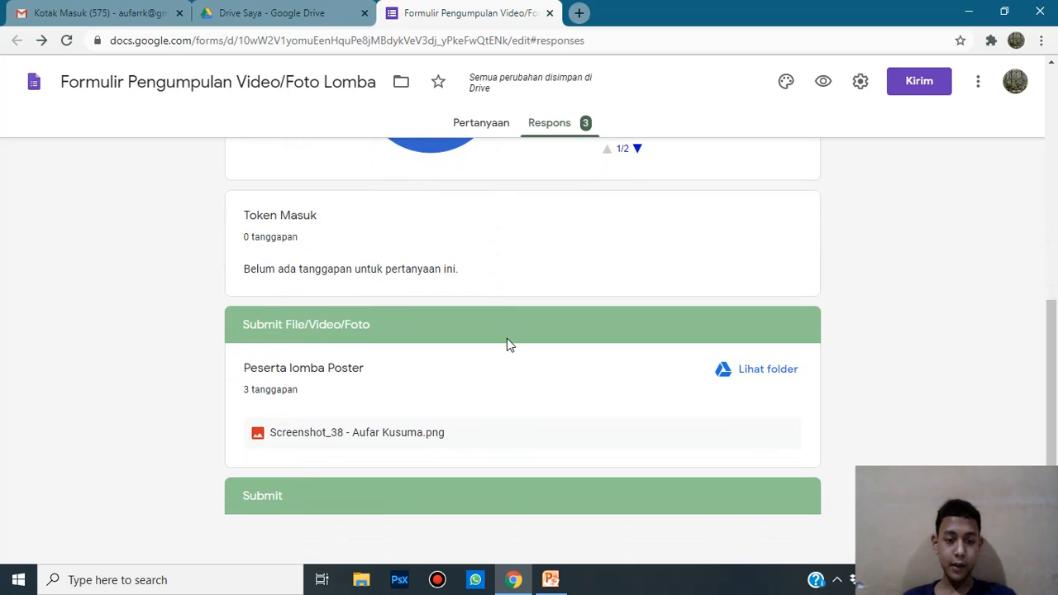
scroll(507, 341, up, 6)
Step: Switch to the per-question view and step from Token Masuk to question 4, Peserta lomba Poster
click(524, 260)
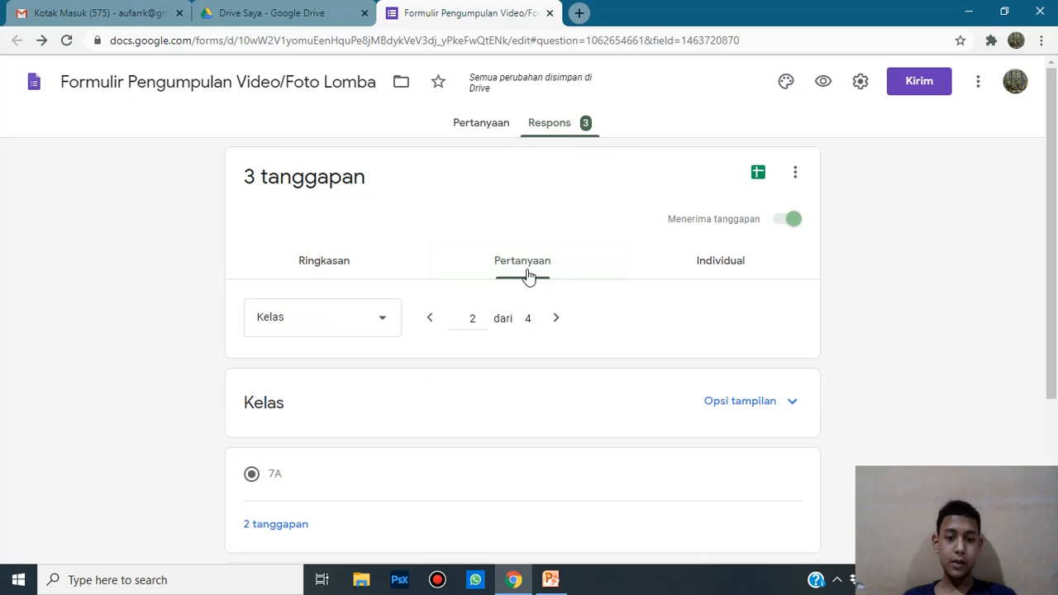
scroll(511, 210, down, 1)
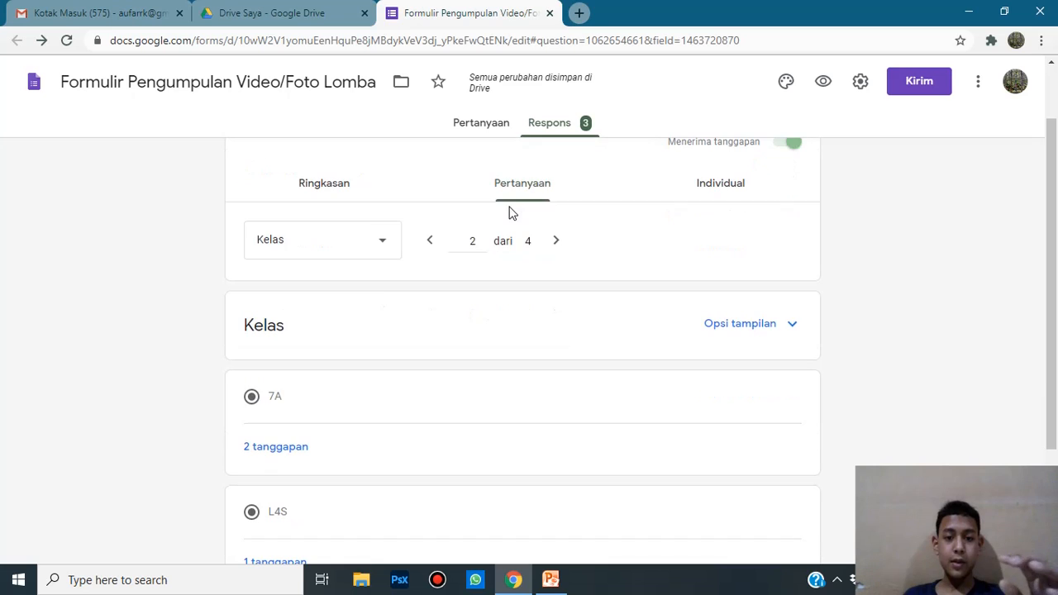
scroll(449, 275, down, 2)
scroll(447, 277, up, 3)
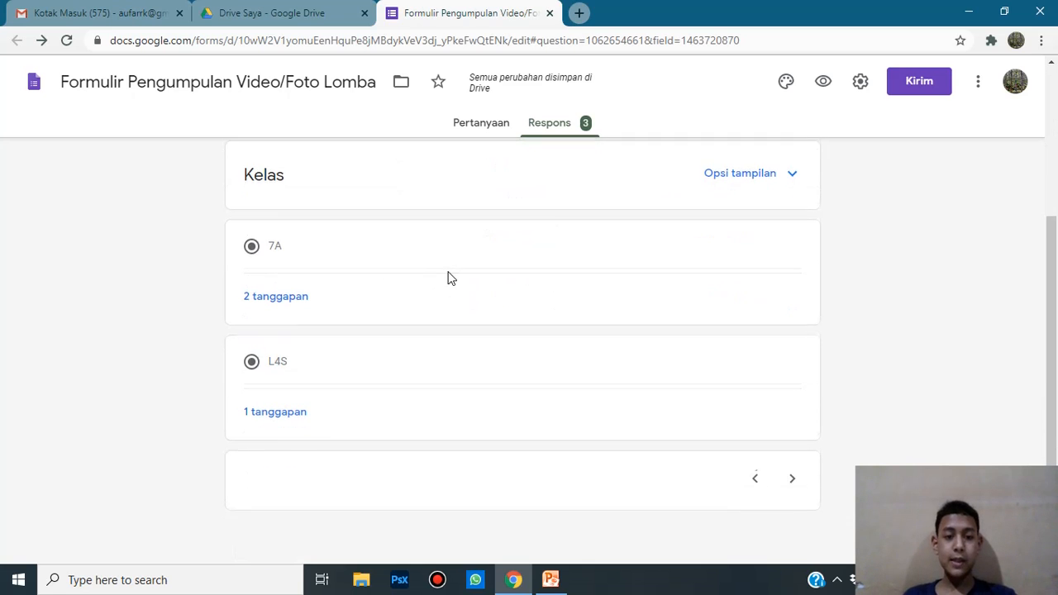
click(364, 336)
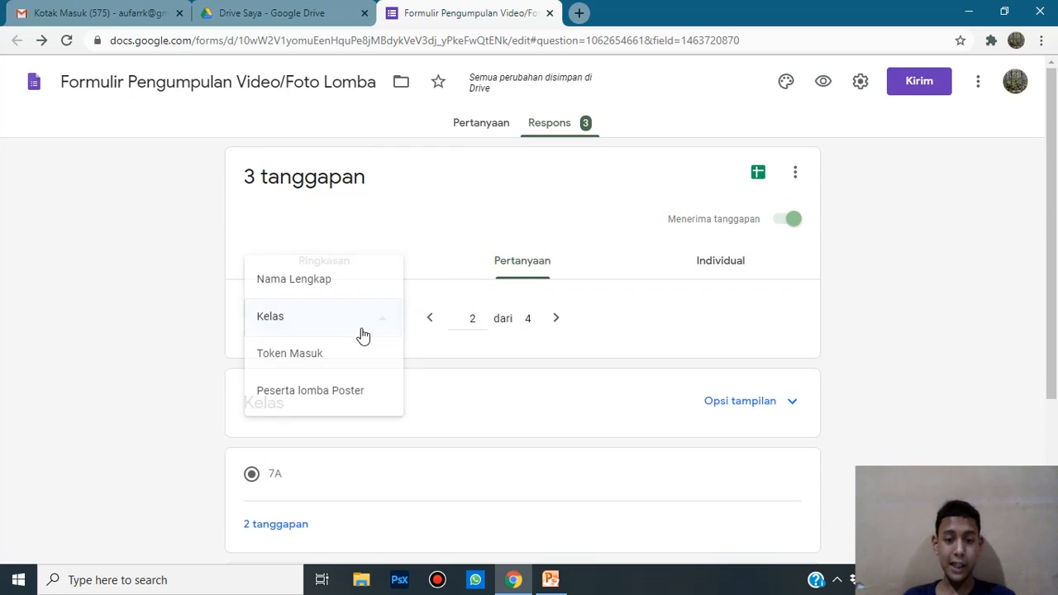
click(678, 360)
click(557, 319)
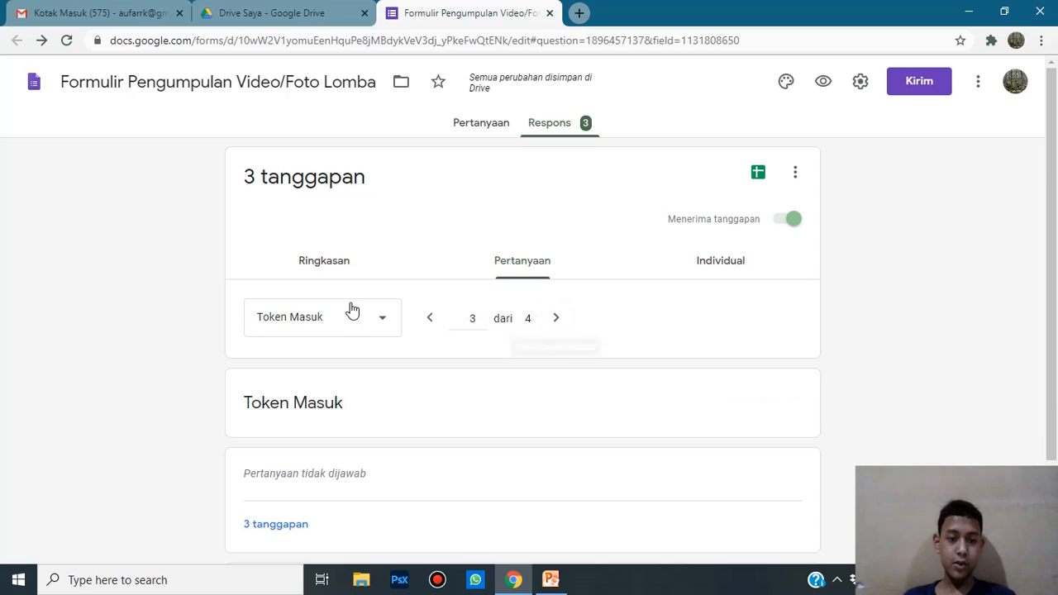
click(338, 327)
scroll(667, 345, down, 1)
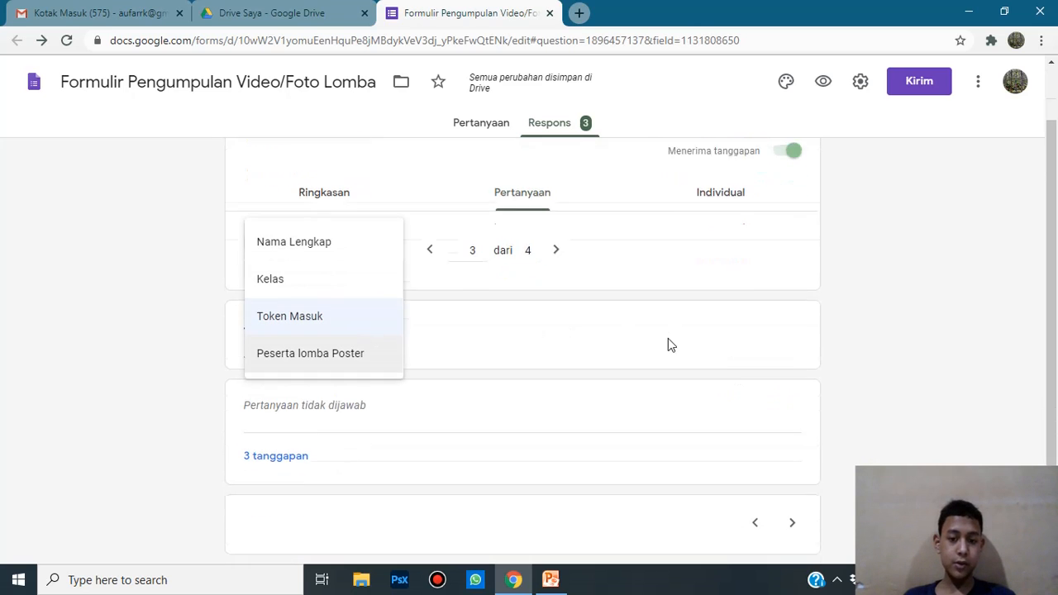
click(555, 241)
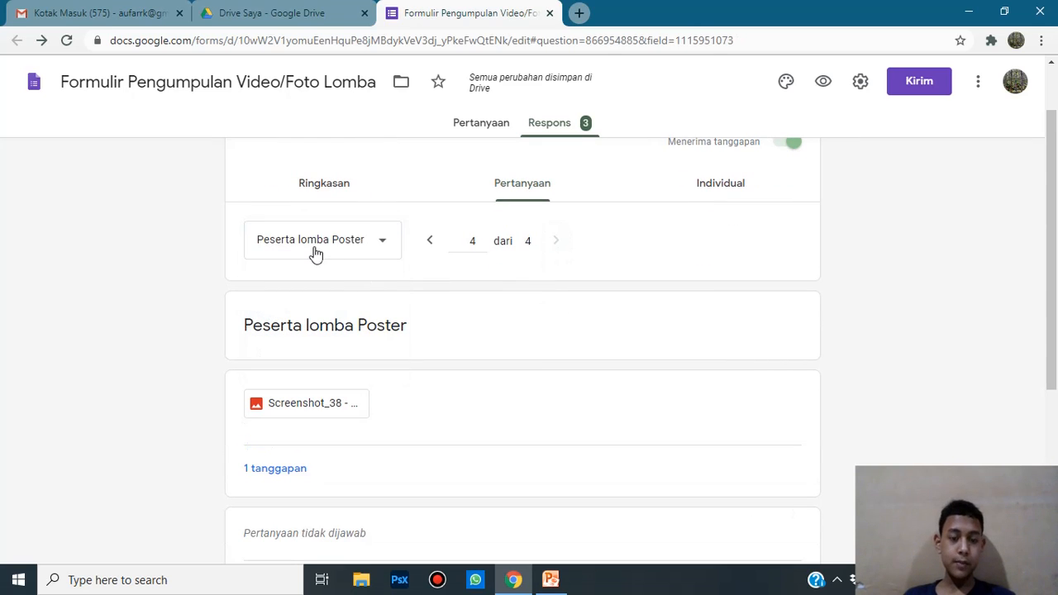
Step: Switch to the Individual view and read through response 1 of 3
click(722, 198)
scroll(646, 287, down, 2)
scroll(585, 299, down, 1)
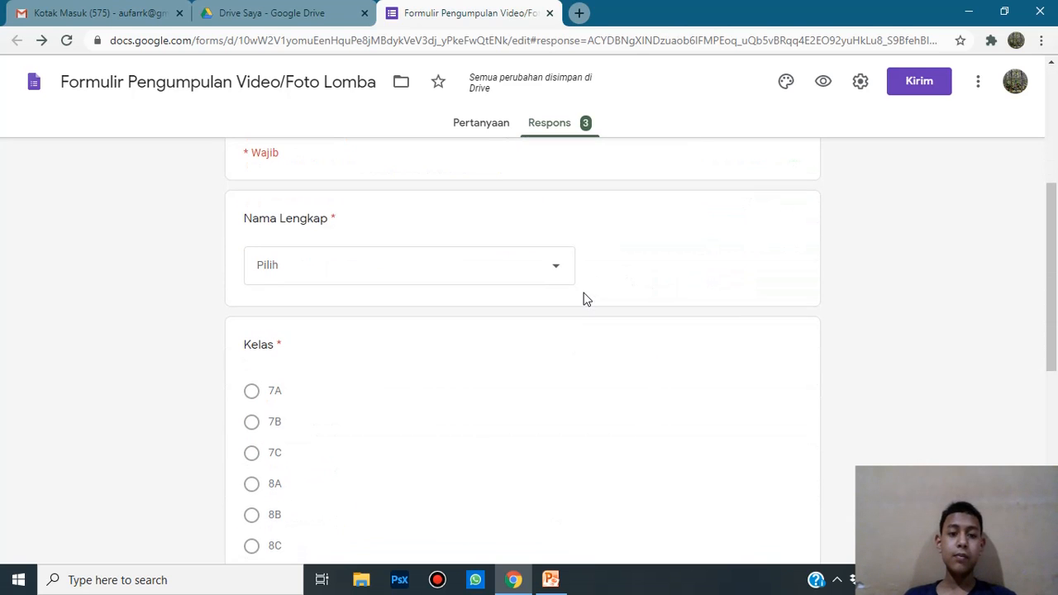
scroll(586, 298, down, 2)
scroll(589, 298, up, 4)
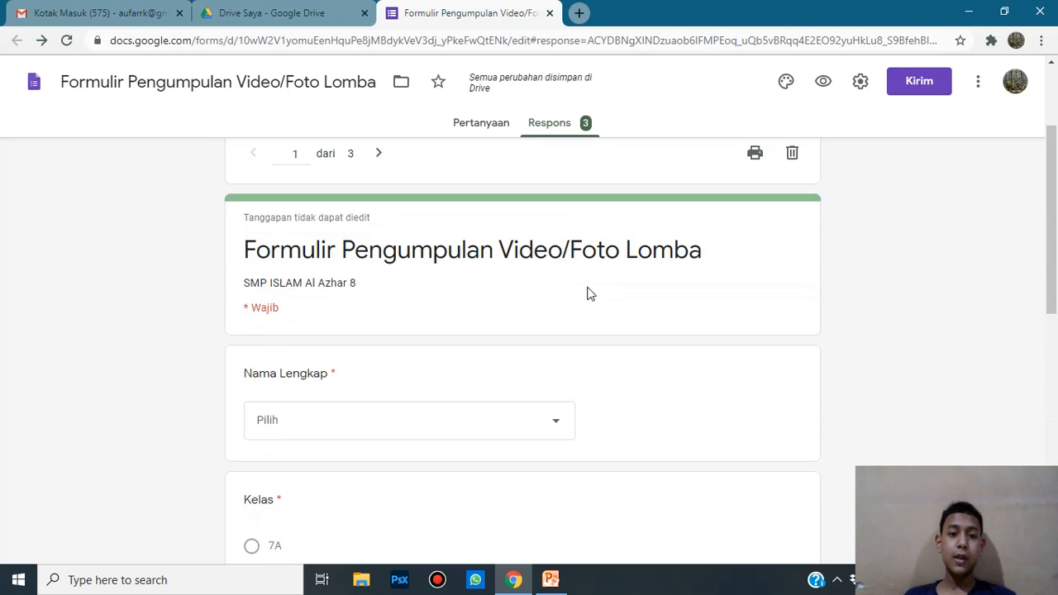
scroll(589, 294, up, 1)
scroll(435, 295, down, 9)
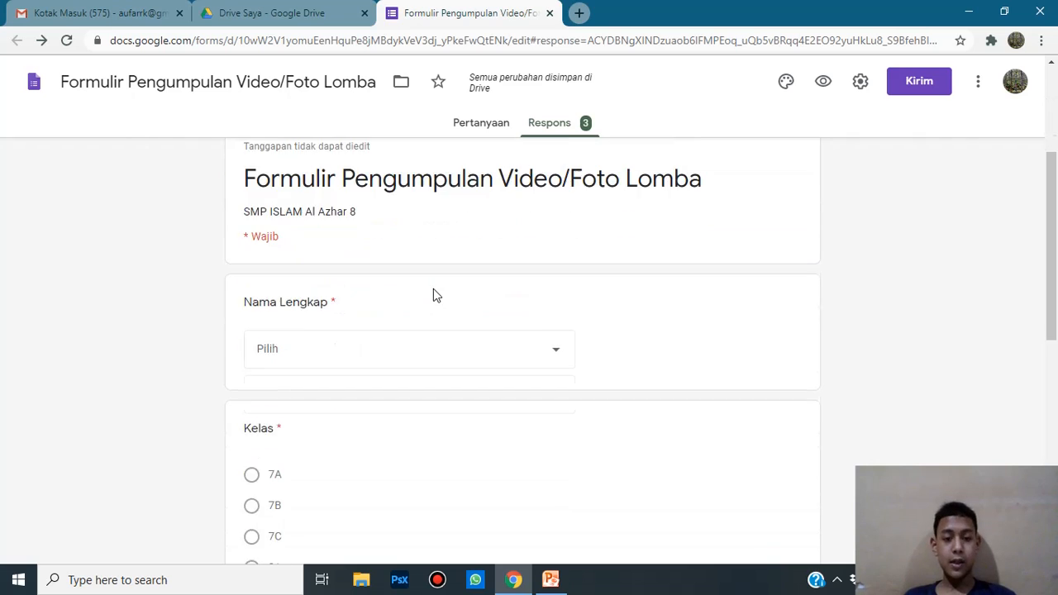
scroll(438, 292, up, 7)
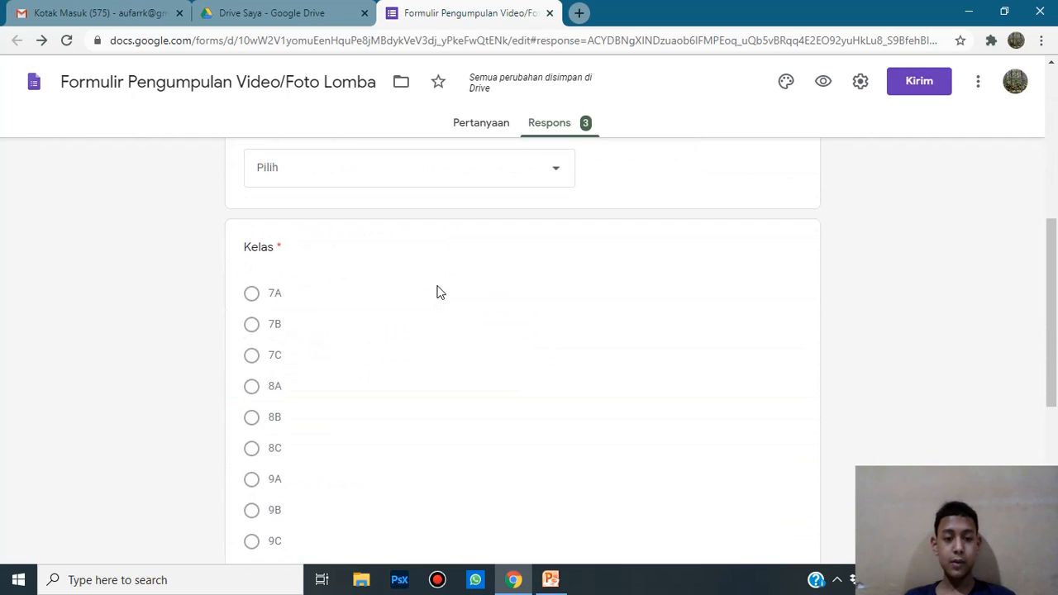
scroll(385, 371, up, 2)
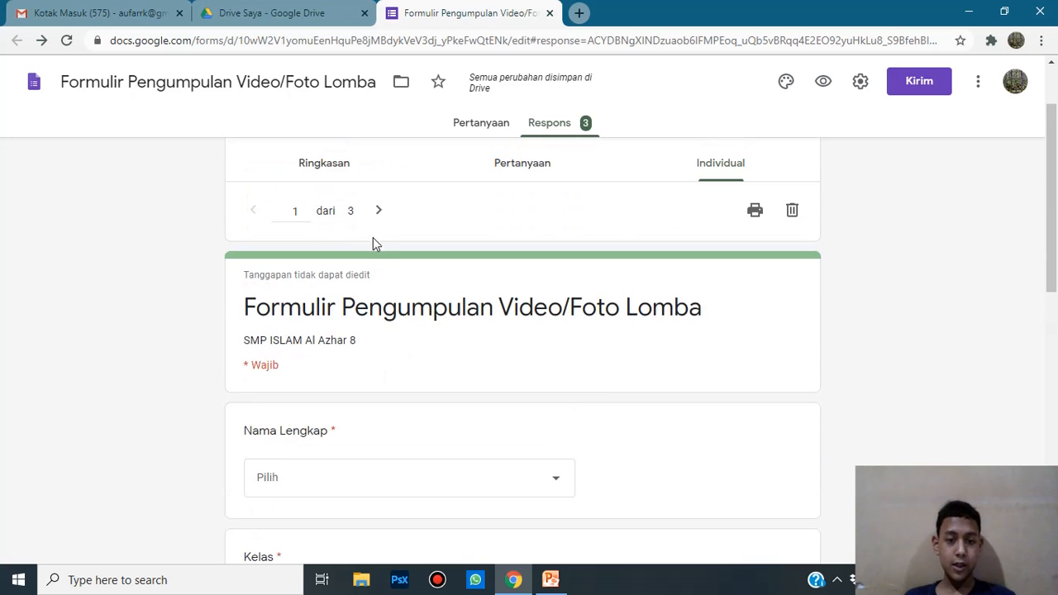
Step: Advance through response 2 and then response 3 of 3
click(378, 212)
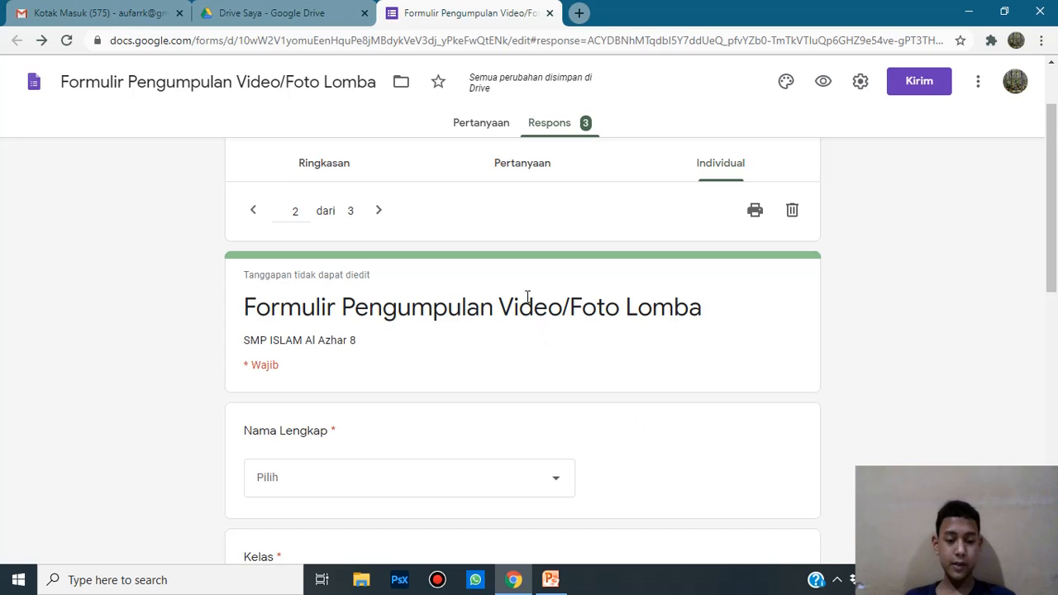
scroll(527, 296, down, 8)
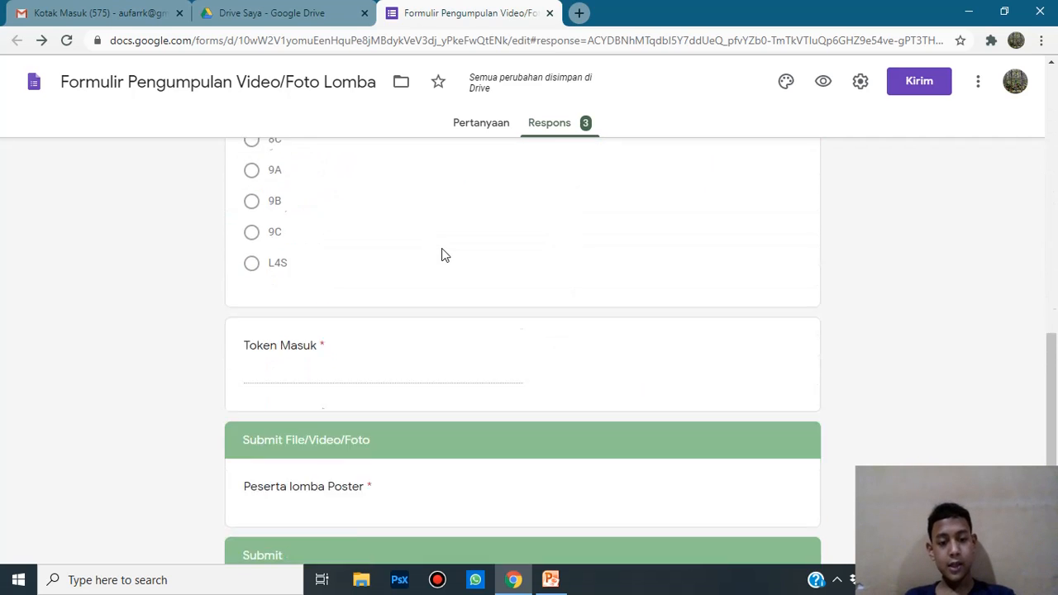
scroll(447, 264, down, 2)
scroll(473, 285, up, 10)
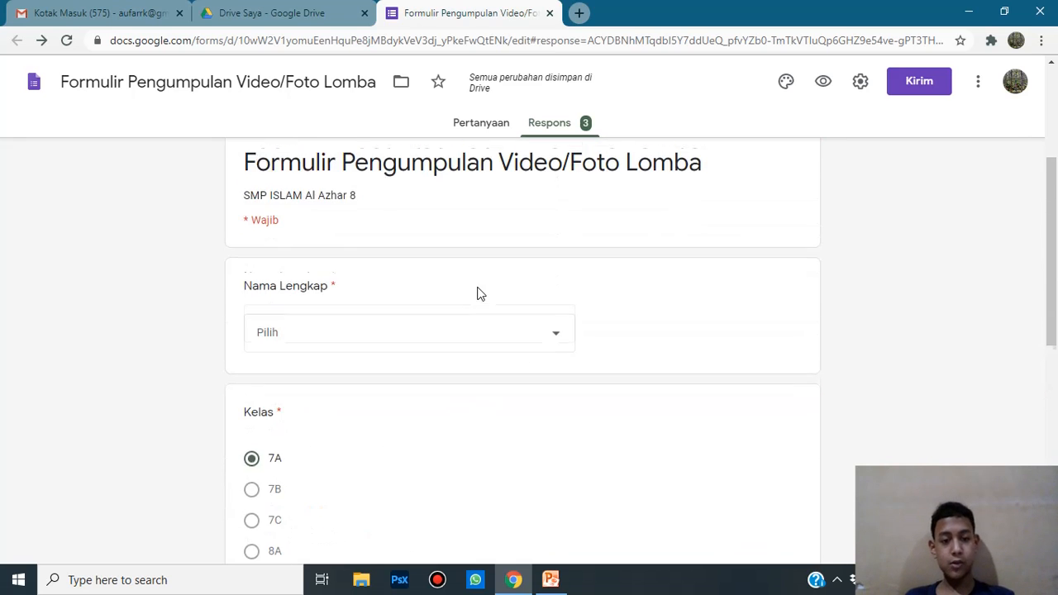
click(378, 214)
scroll(446, 260, down, 10)
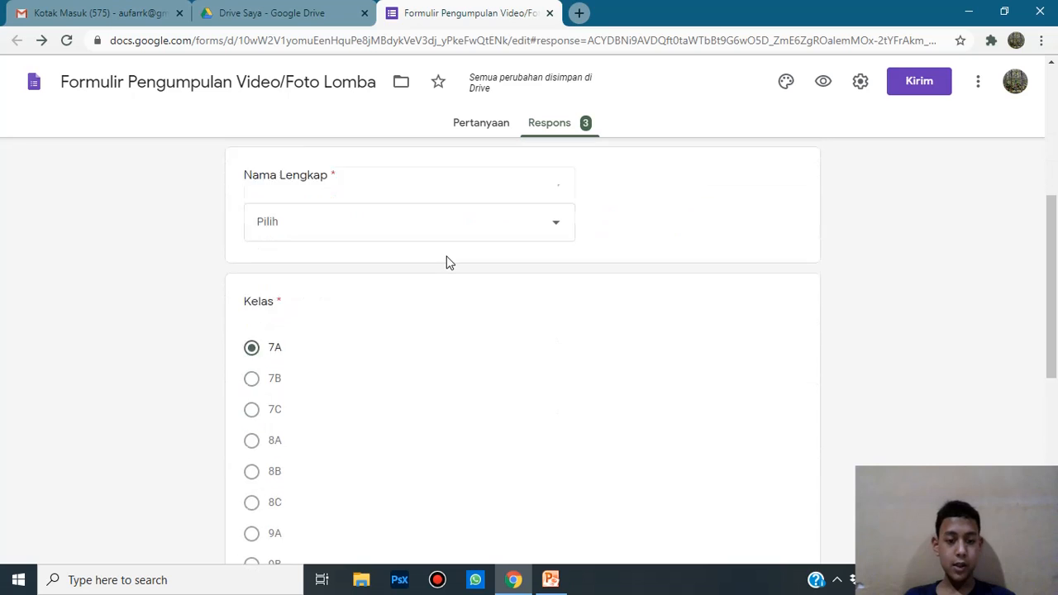
scroll(459, 262, up, 10)
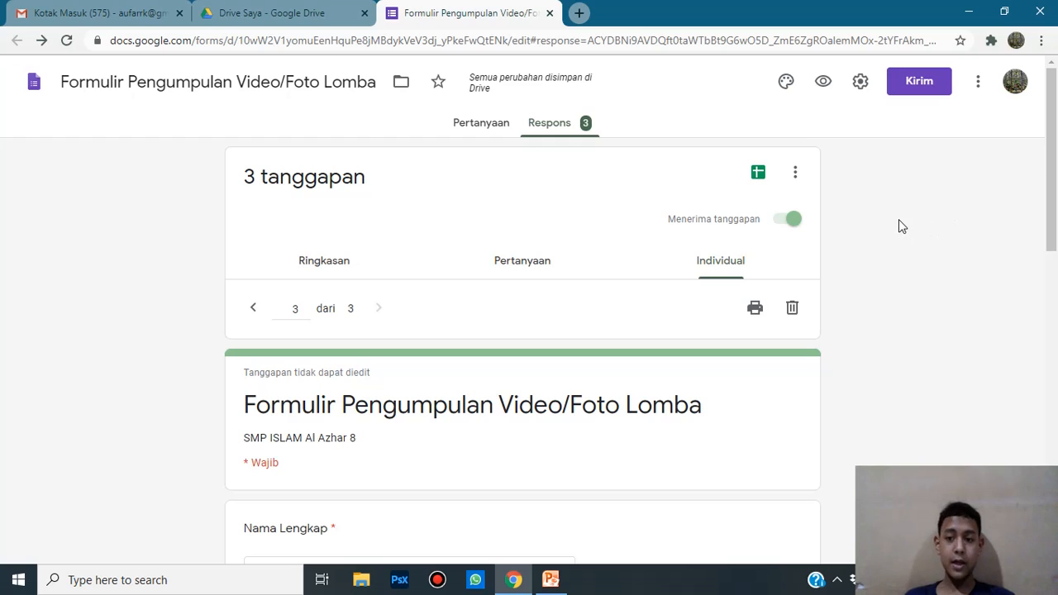
Step: Link the responses to a new spreadsheet using 'Buat spreadsheet baru' and Buat
click(796, 175)
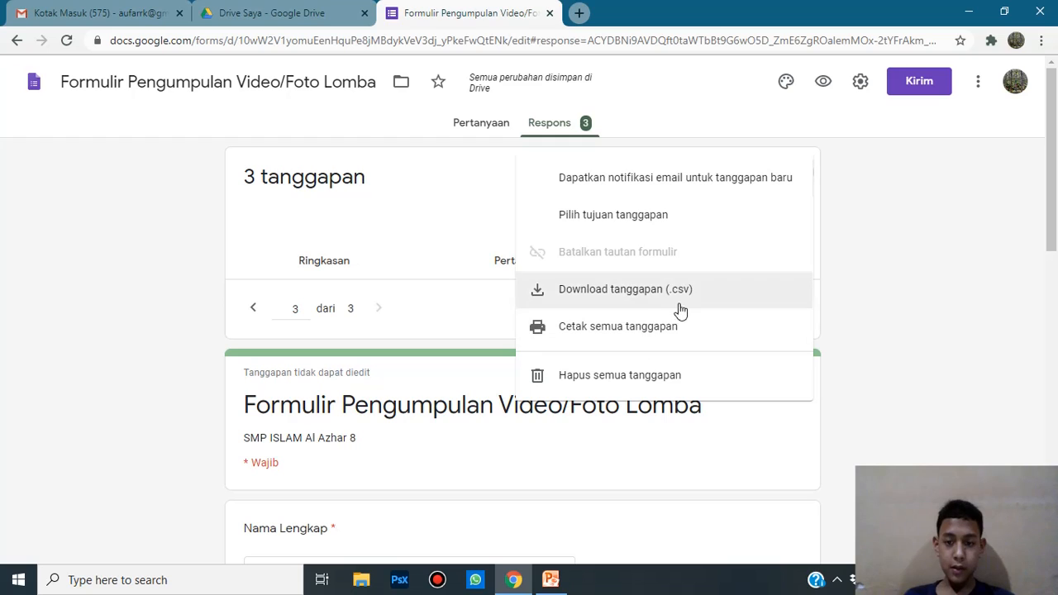
click(935, 203)
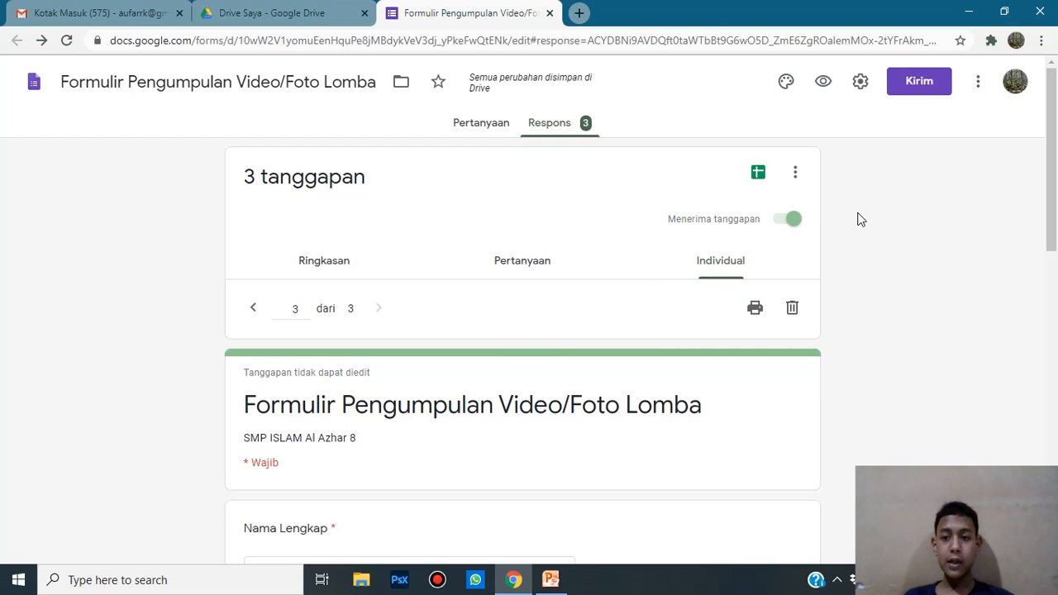
click(759, 176)
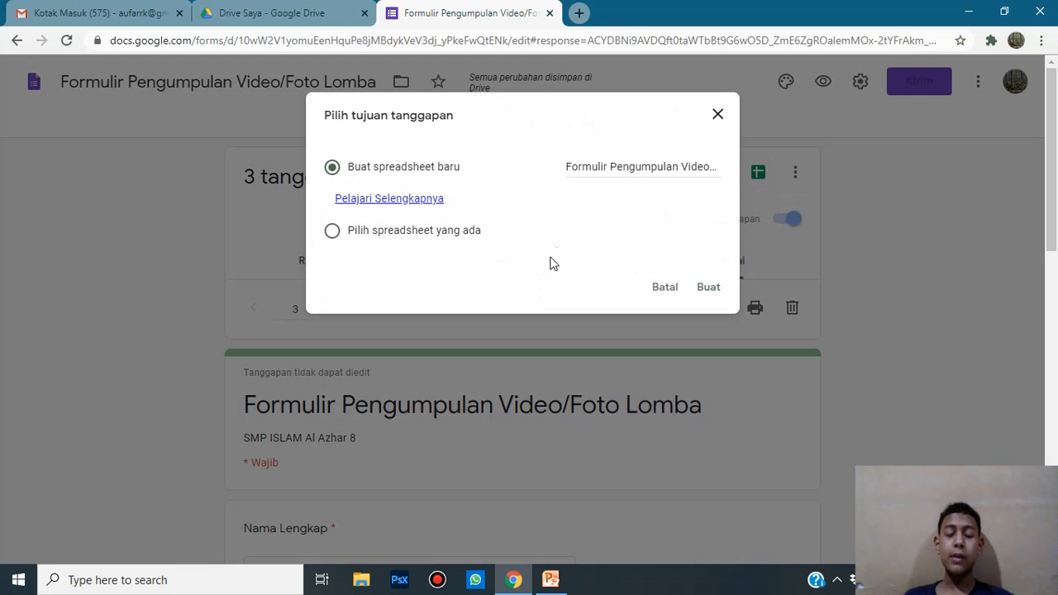
click(709, 287)
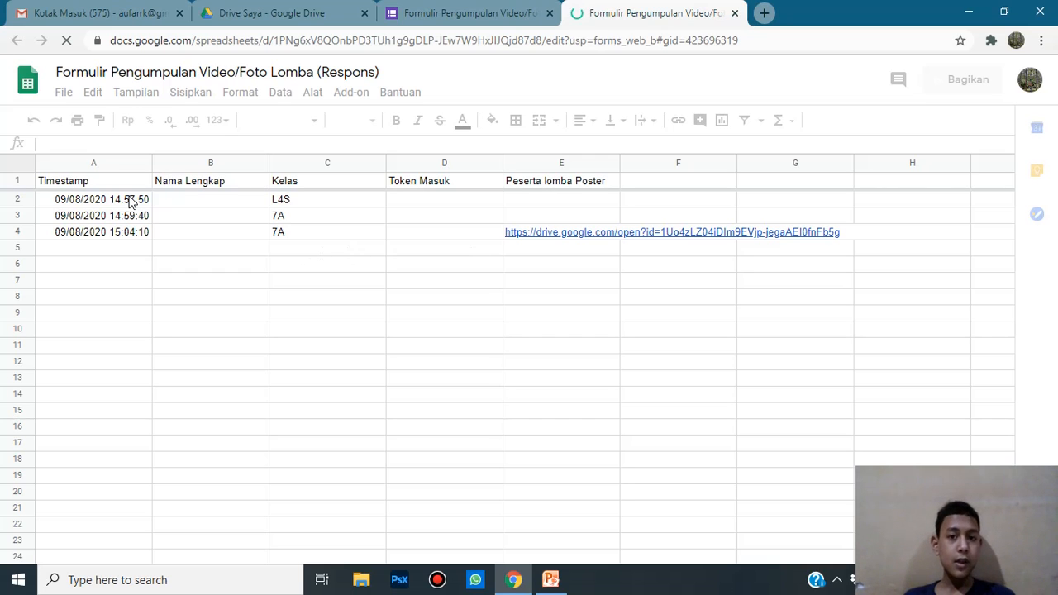
Step: Compare the form responses with the spreadsheet, checking the A4 timestamp and Kelas 7A in C3
click(464, 12)
scroll(402, 281, down, 3)
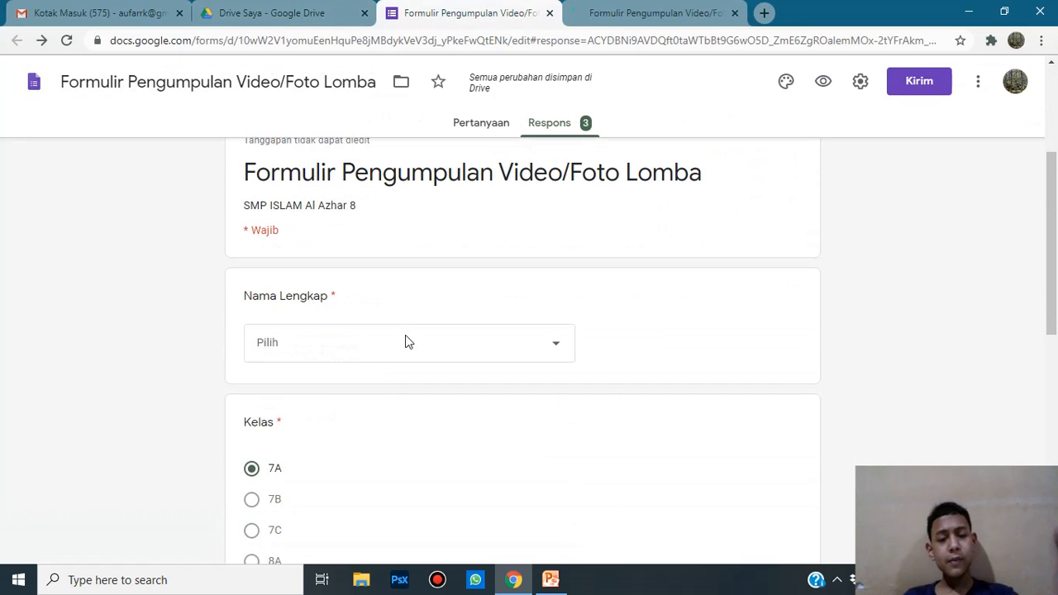
scroll(405, 335, up, 2)
scroll(488, 468, up, 1)
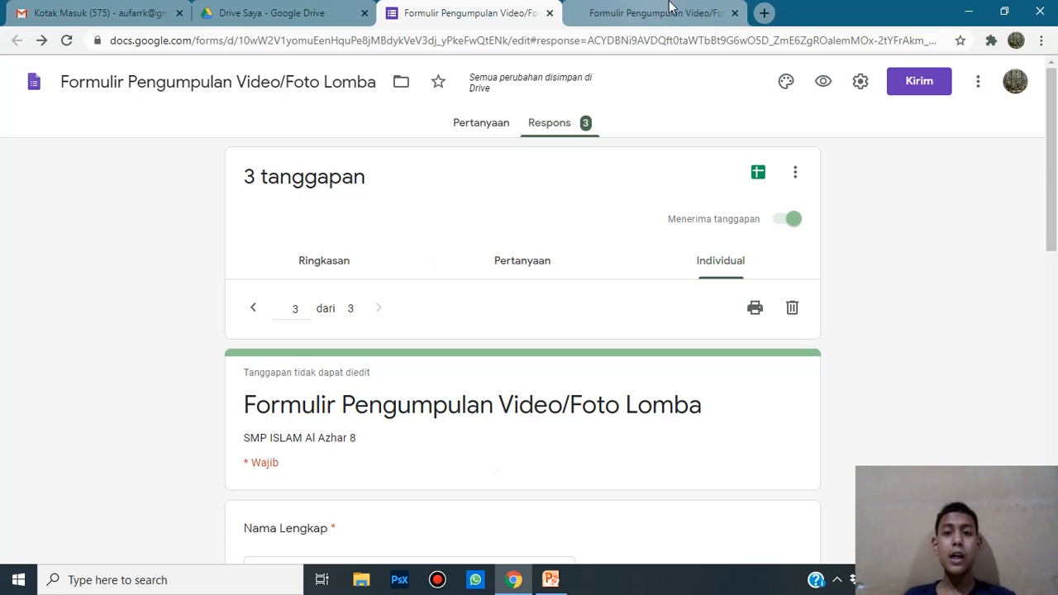
click(671, 10)
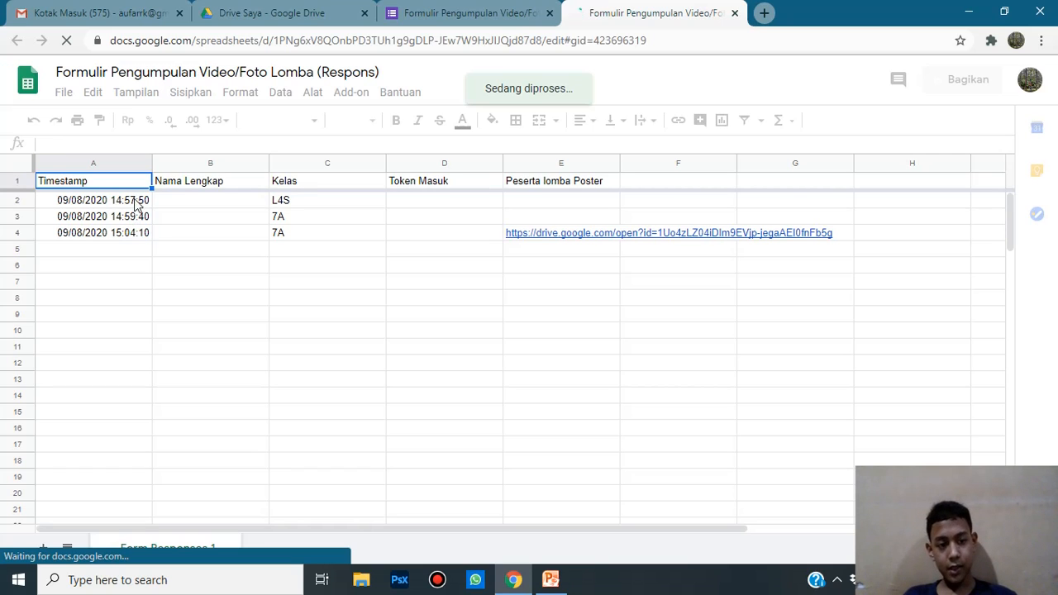
click(131, 234)
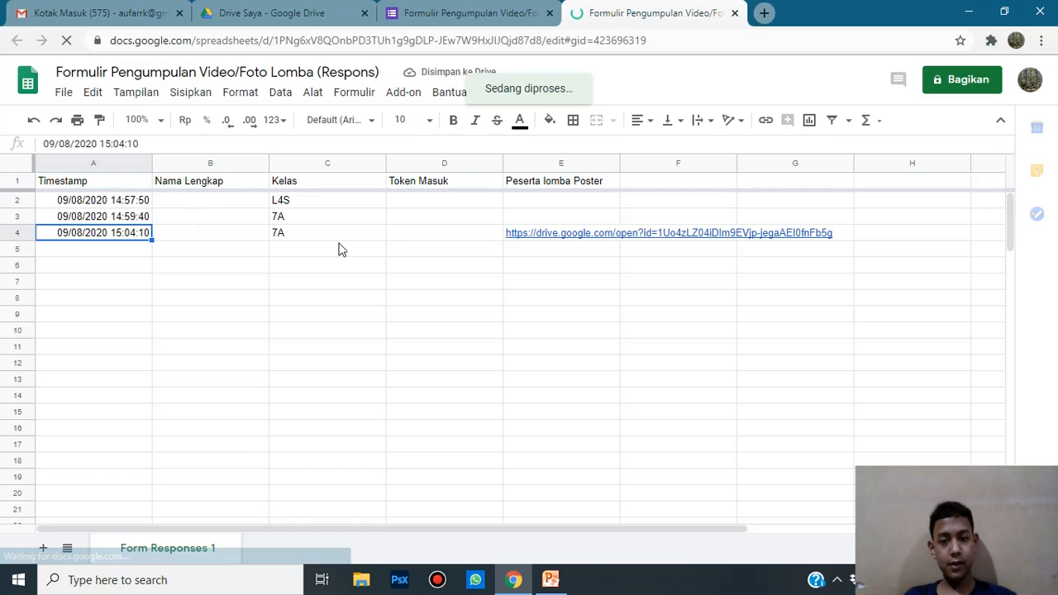
click(314, 217)
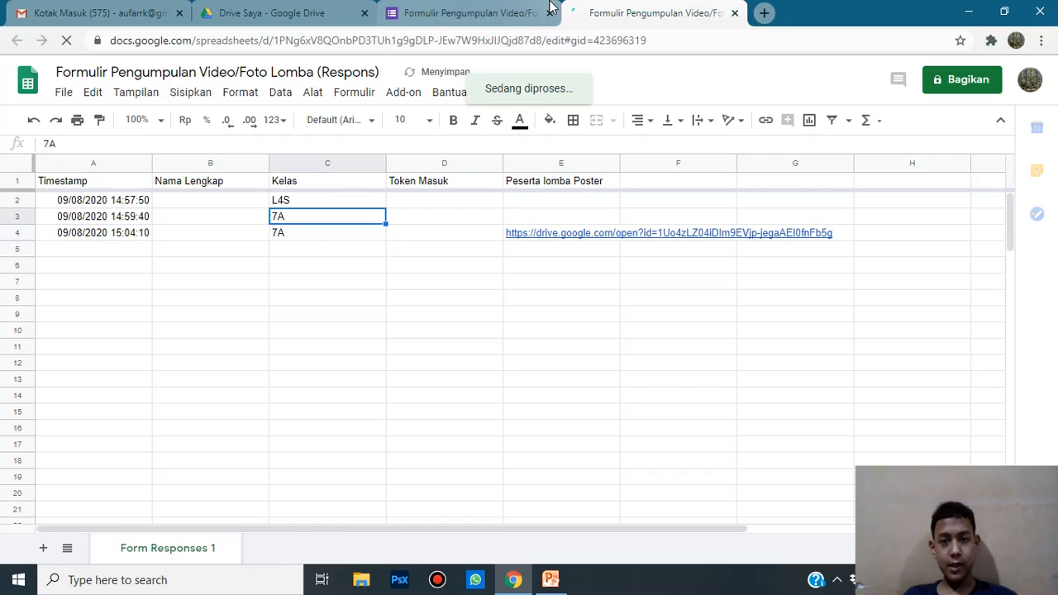
Step: Recheck the second response's timestamp in A3, then close the responses spreadsheet
click(502, 17)
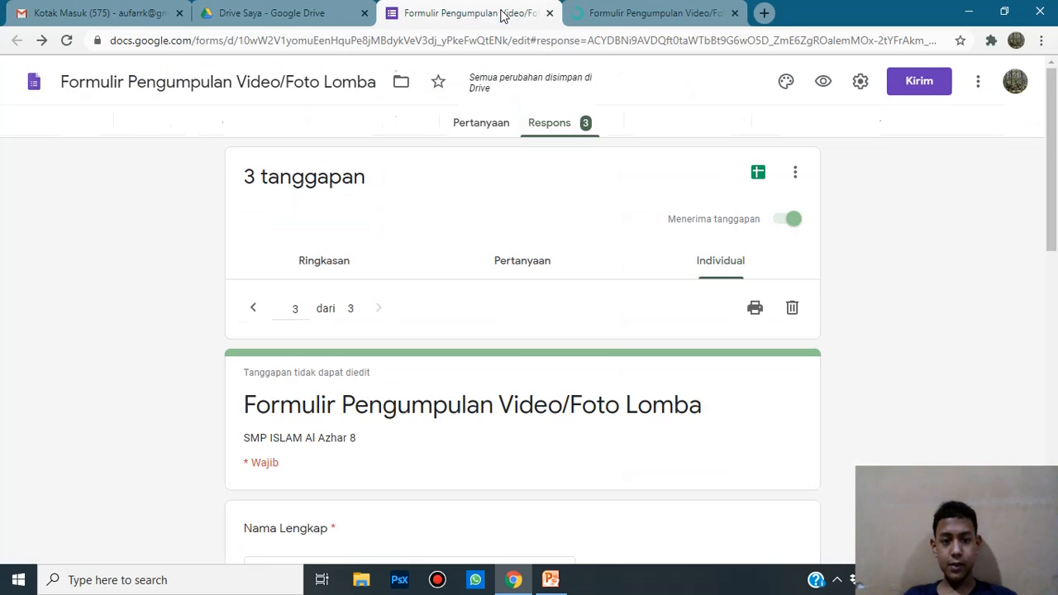
click(718, 10)
click(492, 8)
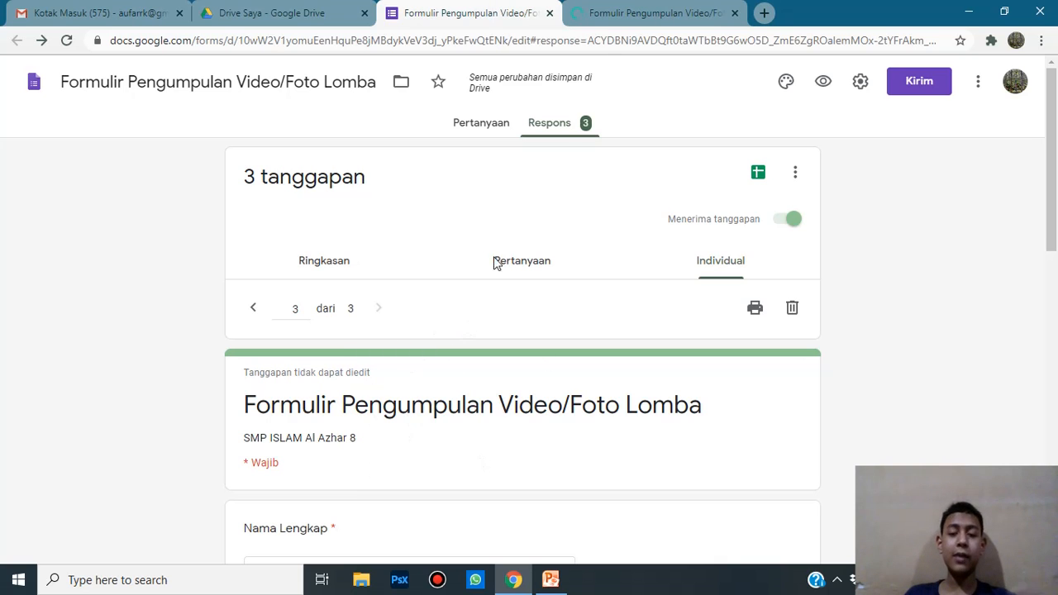
click(641, 12)
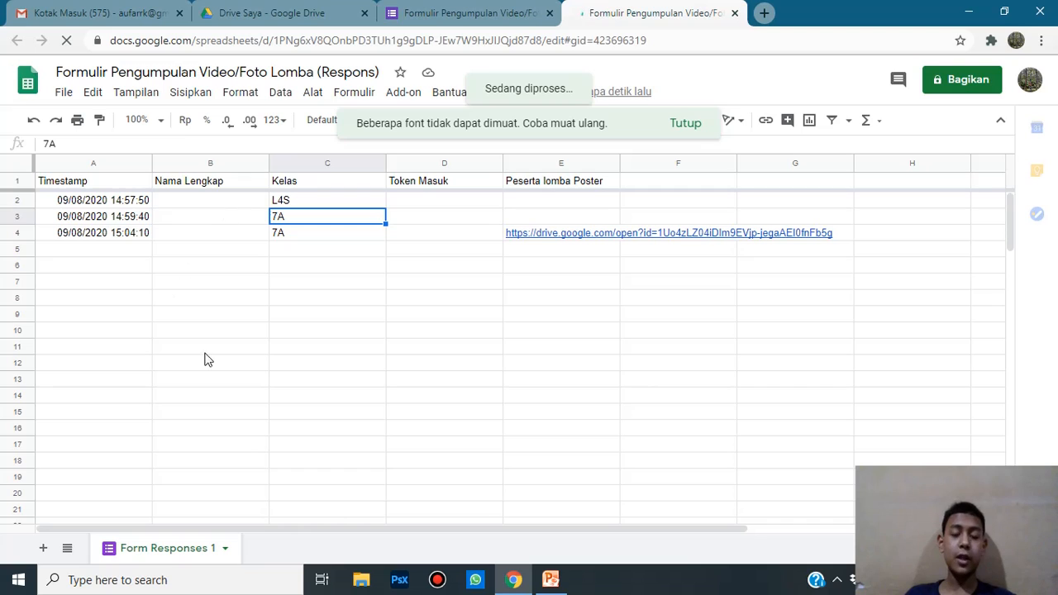
click(116, 217)
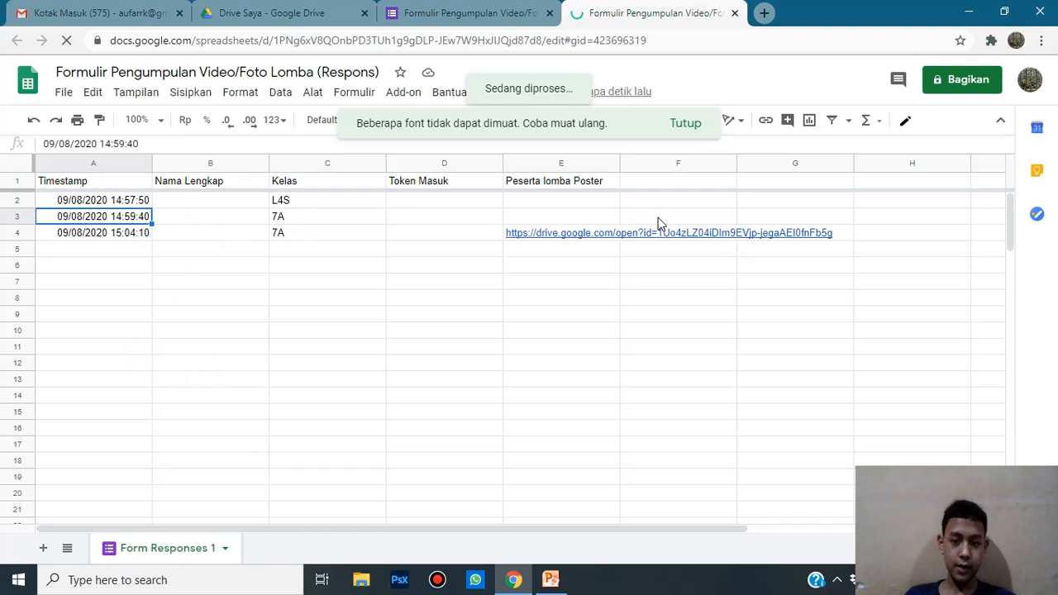
click(659, 218)
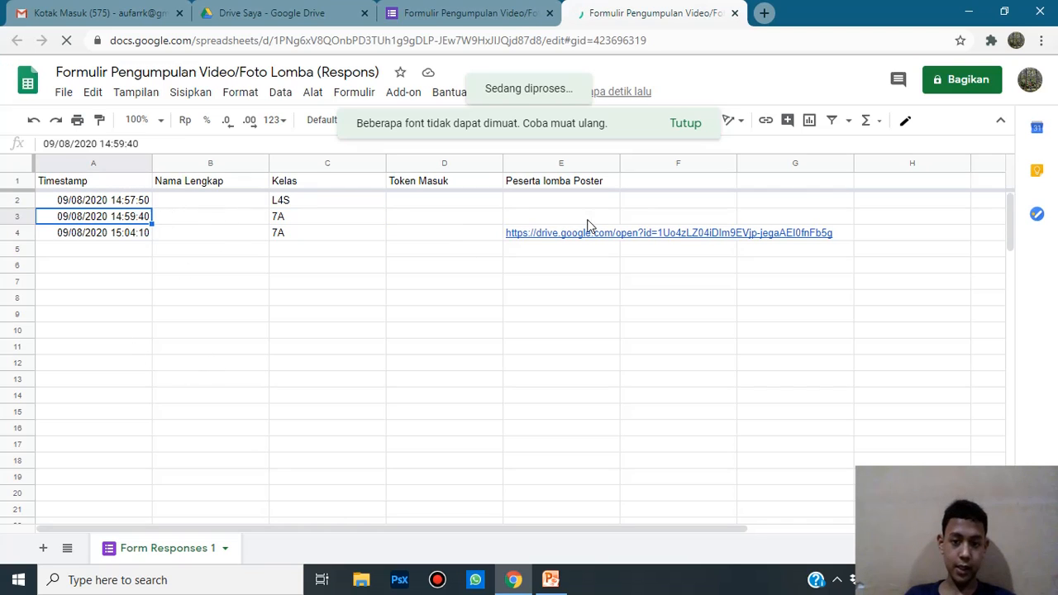
click(735, 12)
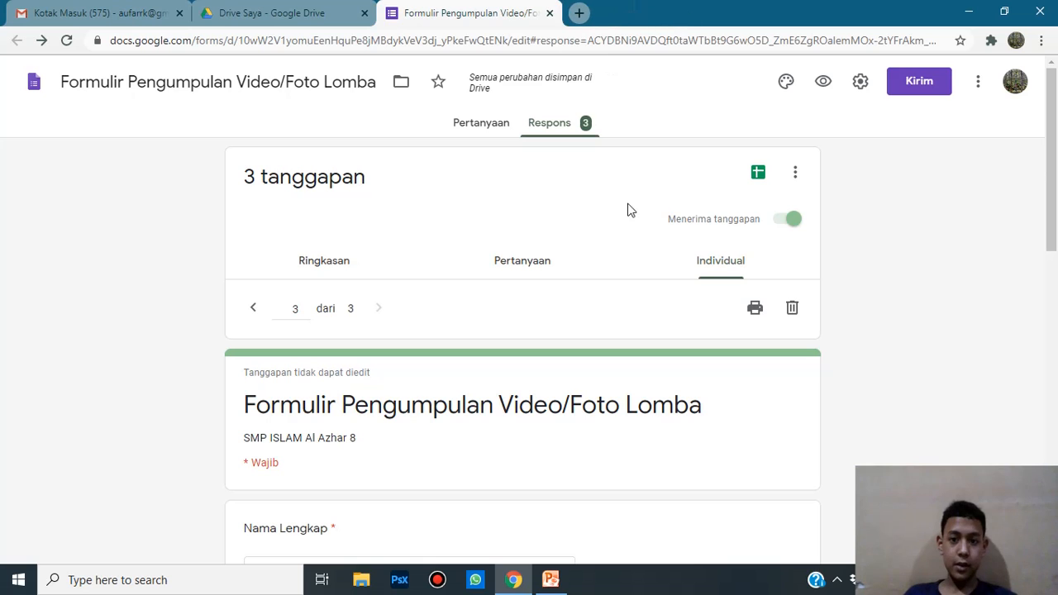
Step: Return to the Pertanyaan tab and scroll through the form's name list
scroll(324, 224, down, 9)
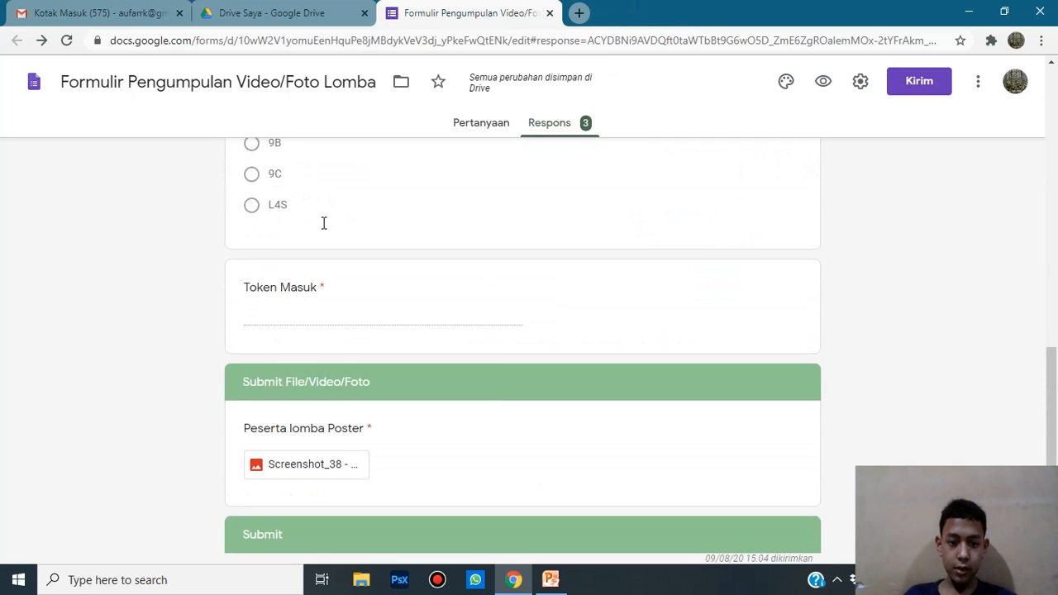
scroll(500, 402, up, 10)
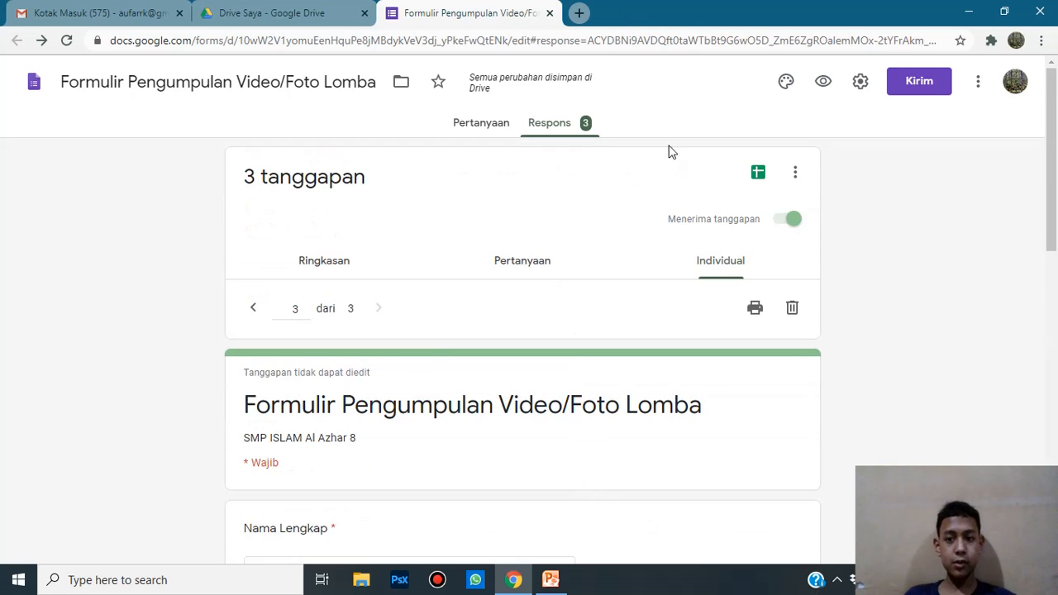
click(793, 177)
click(917, 261)
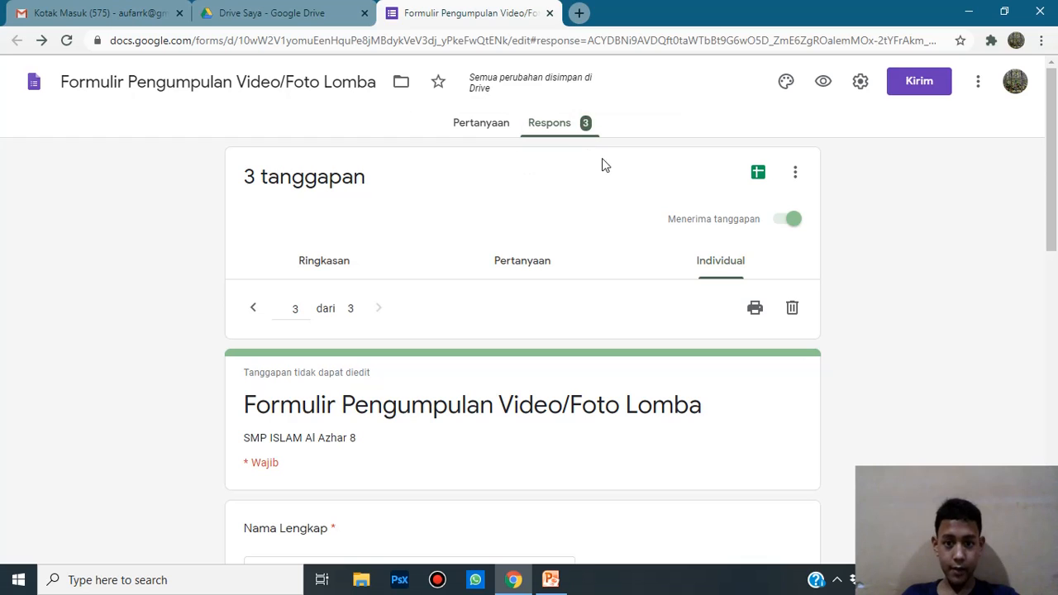
click(493, 123)
scroll(586, 211, down, 5)
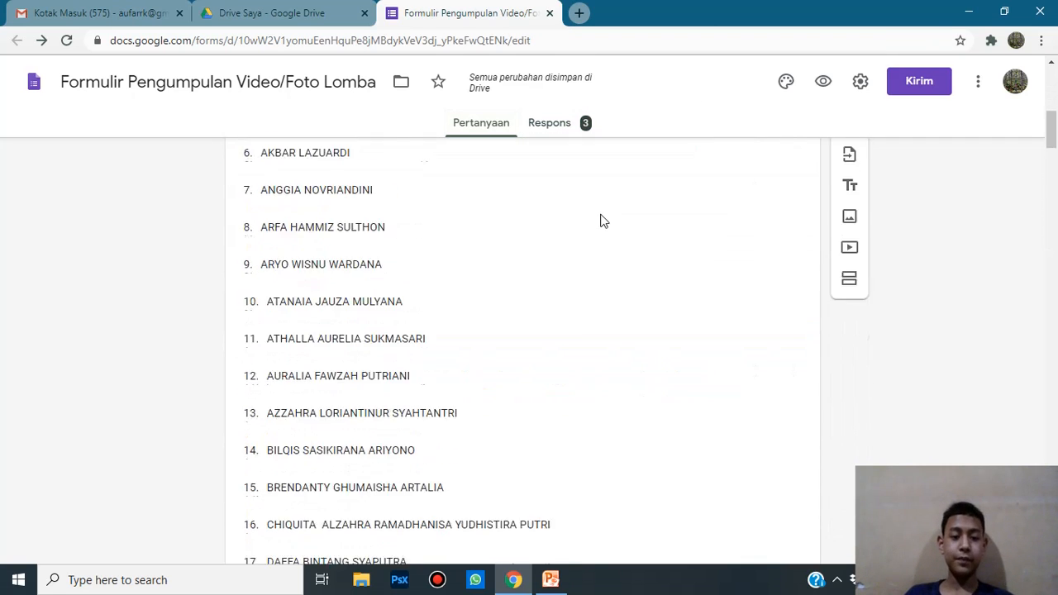
scroll(601, 221, down, 8)
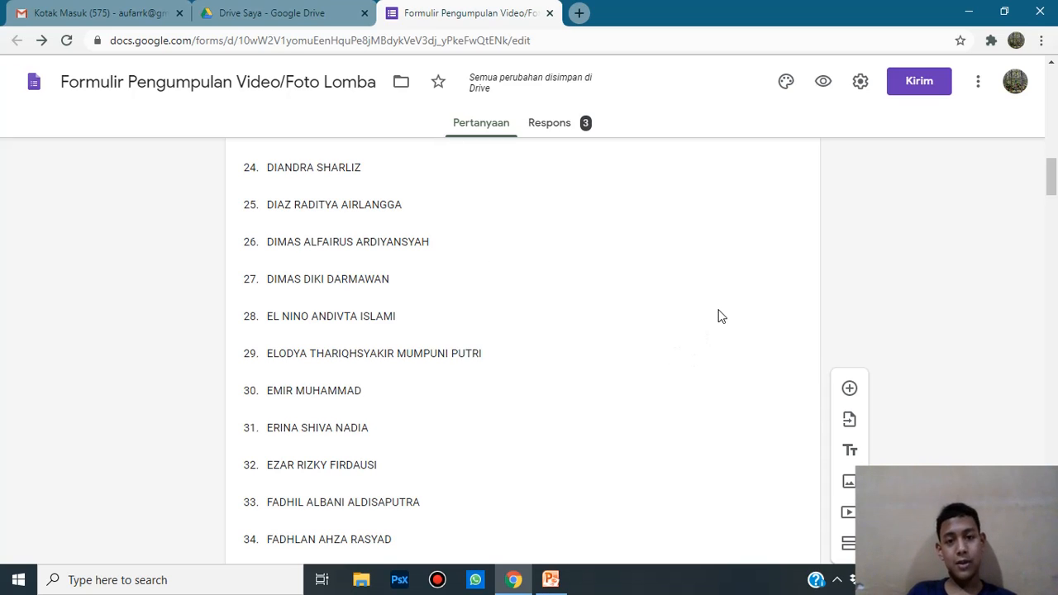
Step: Bring up PowerPoint and start the slide show from the 'Pelatihan Penggunaan Google Form #2' title slide
click(555, 581)
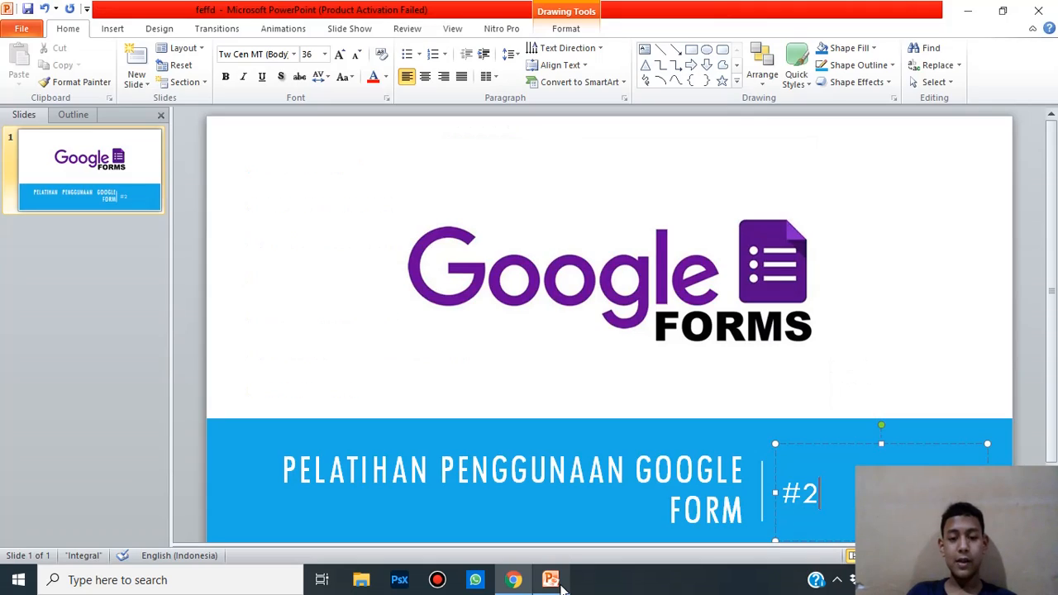
click(551, 580)
click(551, 581)
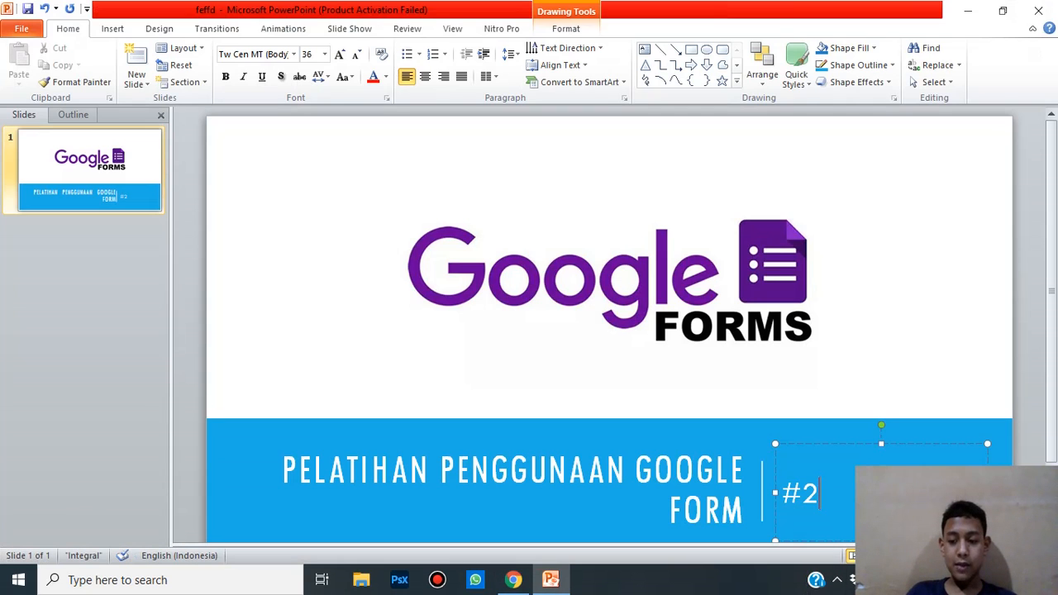
key(F5)
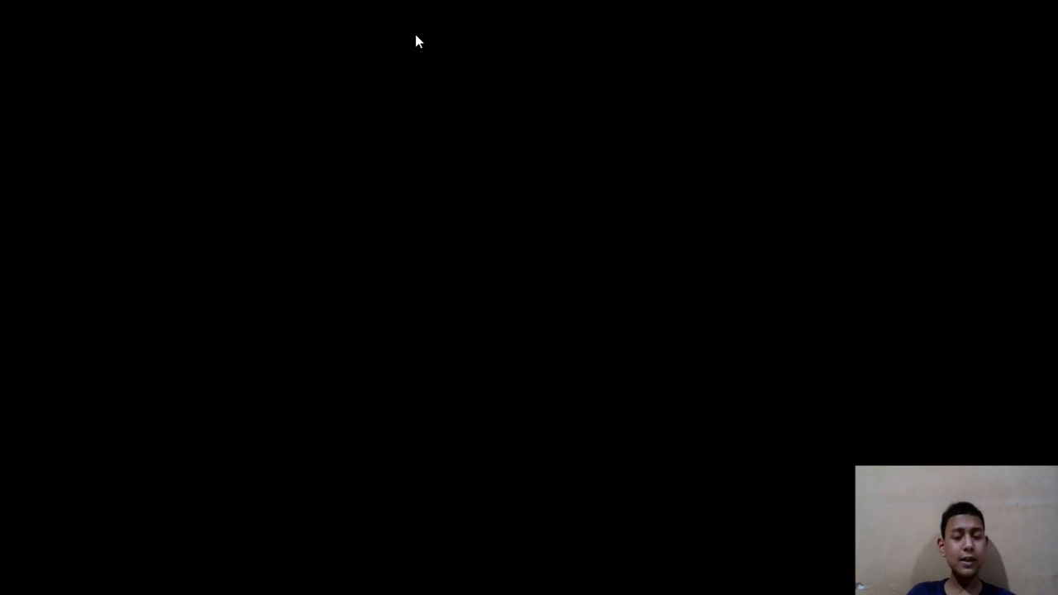